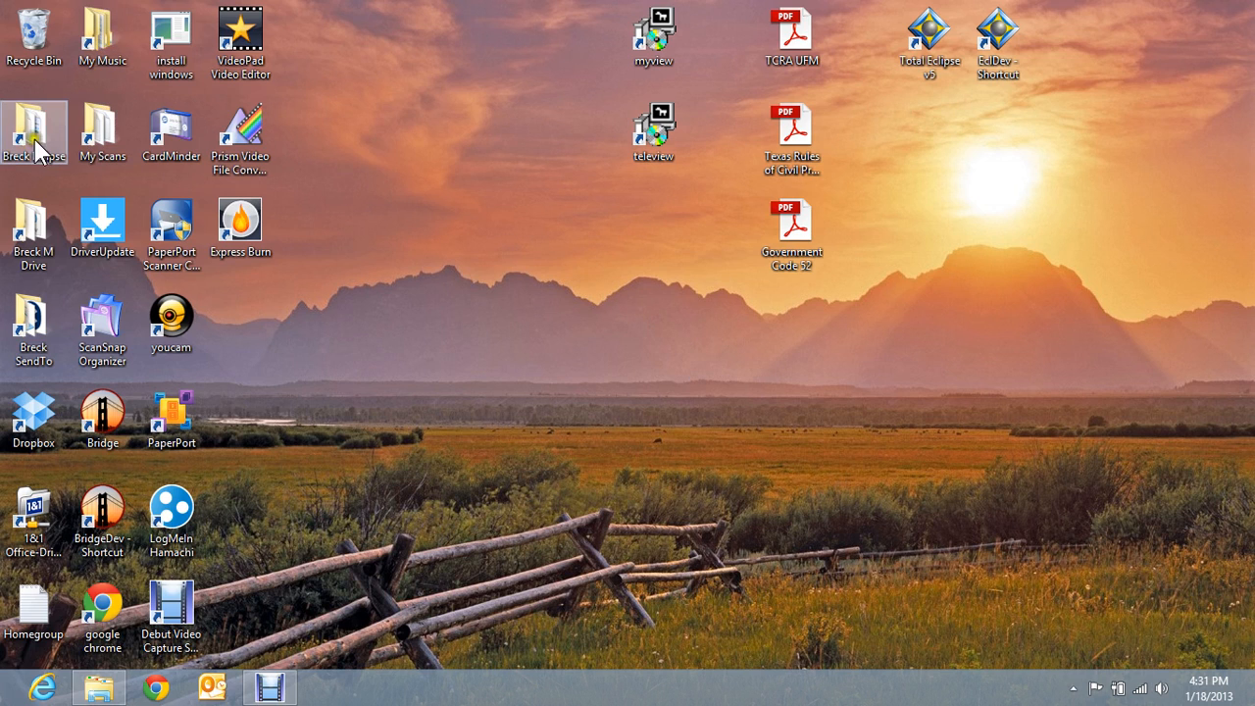
- Stack the Breck Eclipse, My Scans, Breck M Drive and Breck SendTo shortcuts in a top-centre column
{"action": "left_click_drag", "start_coordinate": [30, 132], "coordinate": [455, 40]}
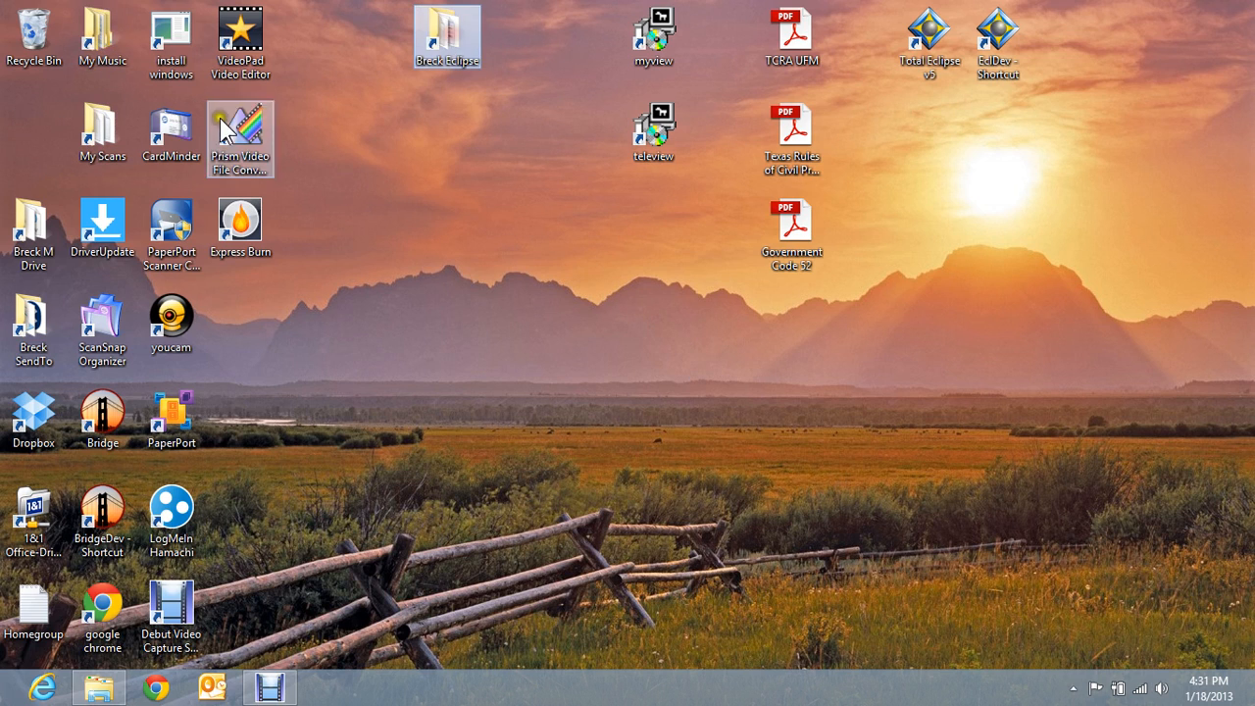
{"action": "left_click_drag", "start_coordinate": [102, 126], "coordinate": [450, 128]}
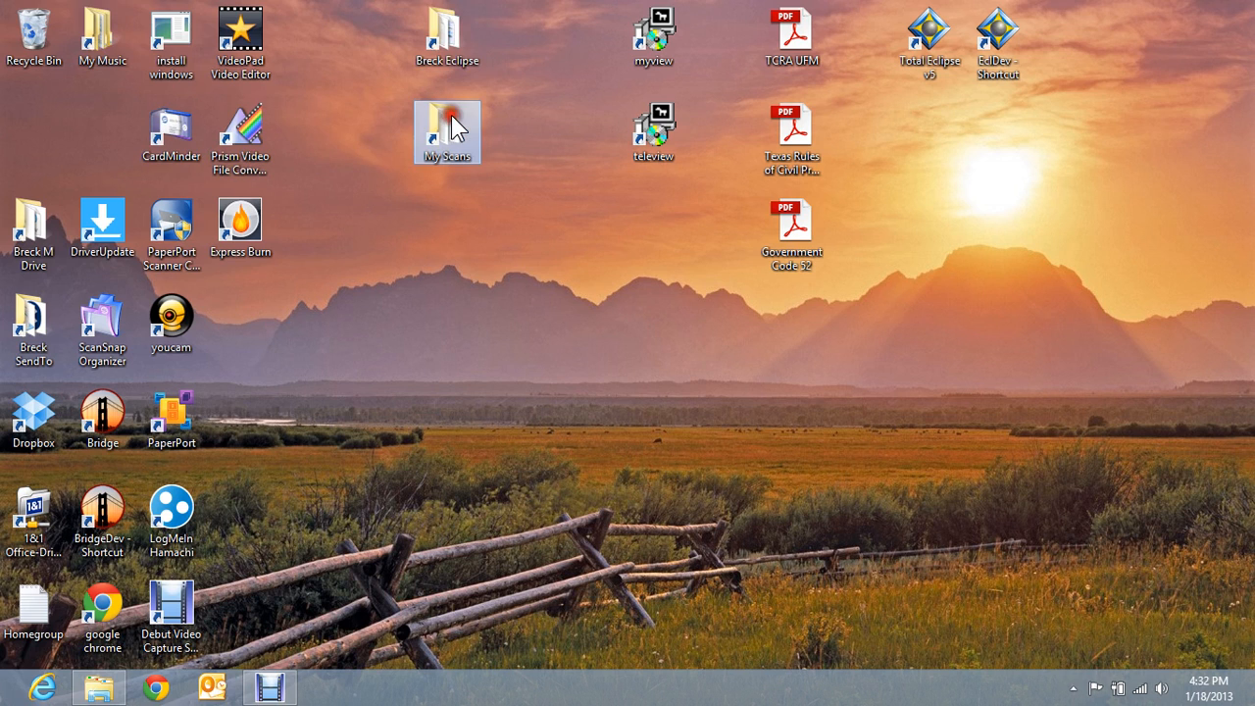
{"action": "left_click_drag", "start_coordinate": [37, 233], "coordinate": [452, 223]}
{"action": "left_click_drag", "start_coordinate": [40, 329], "coordinate": [446, 344]}
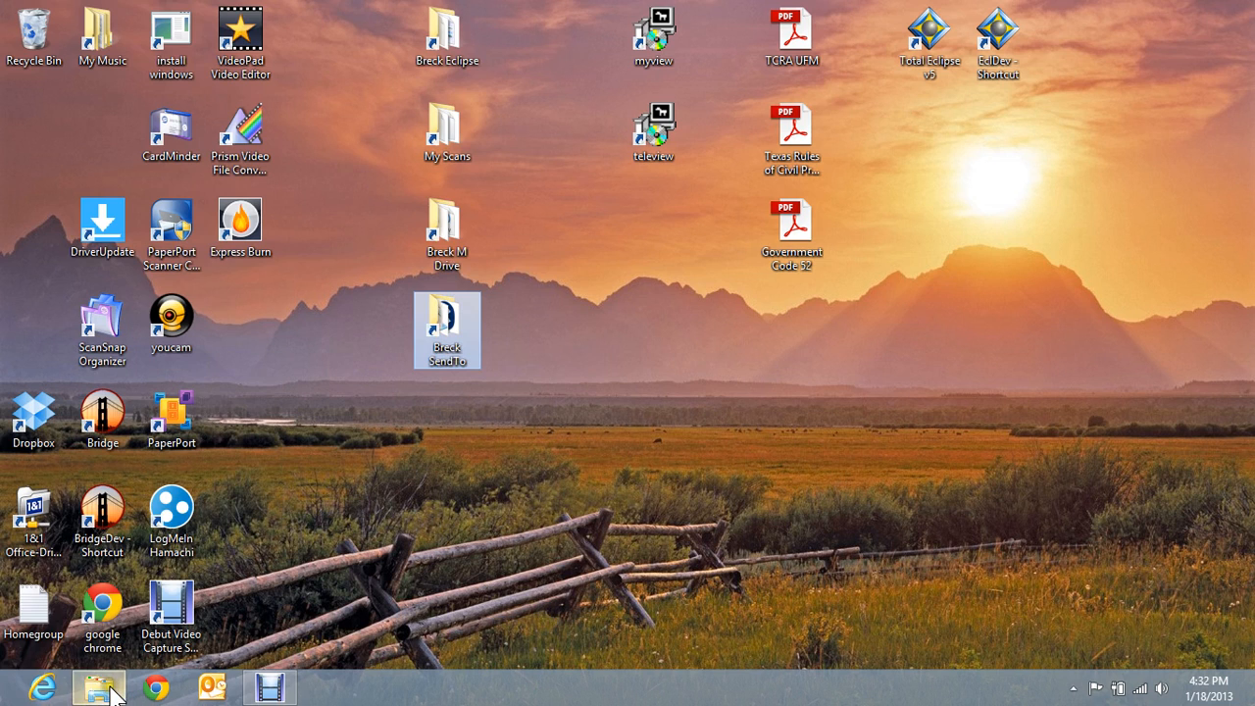
{"action": "mouse_move", "coordinate": [98, 691]}
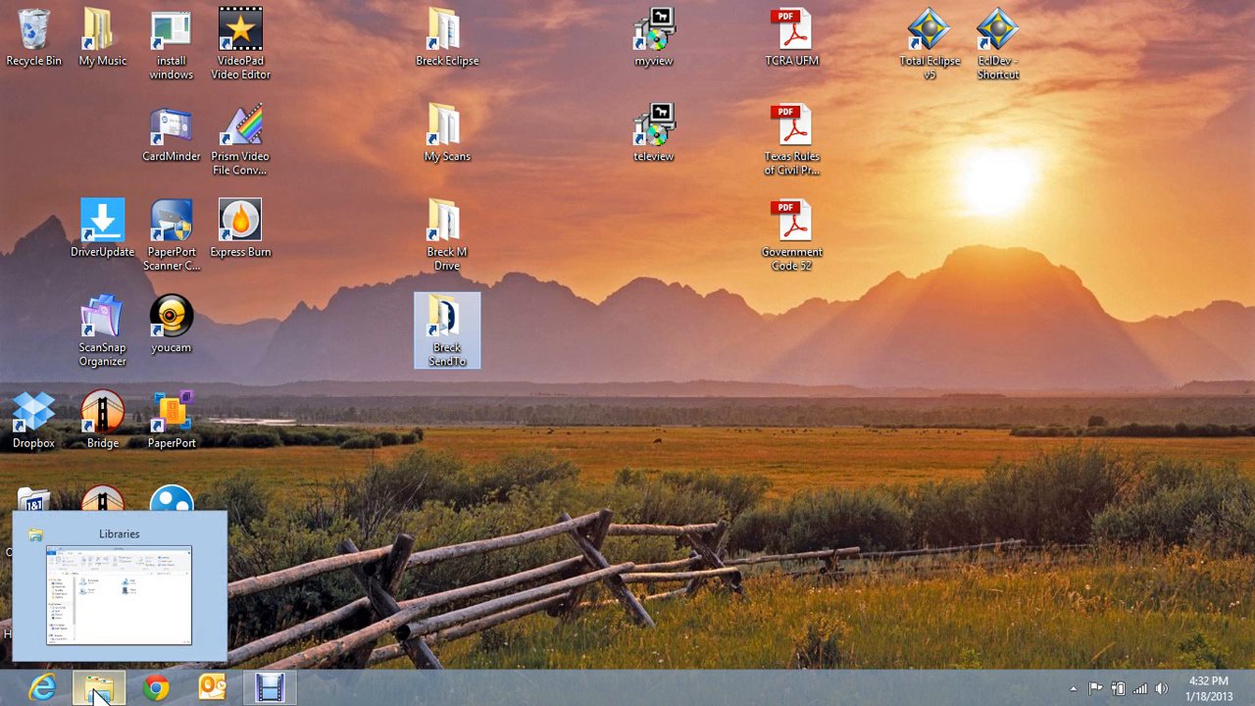
{"action": "left_click", "coordinate": [98, 692]}
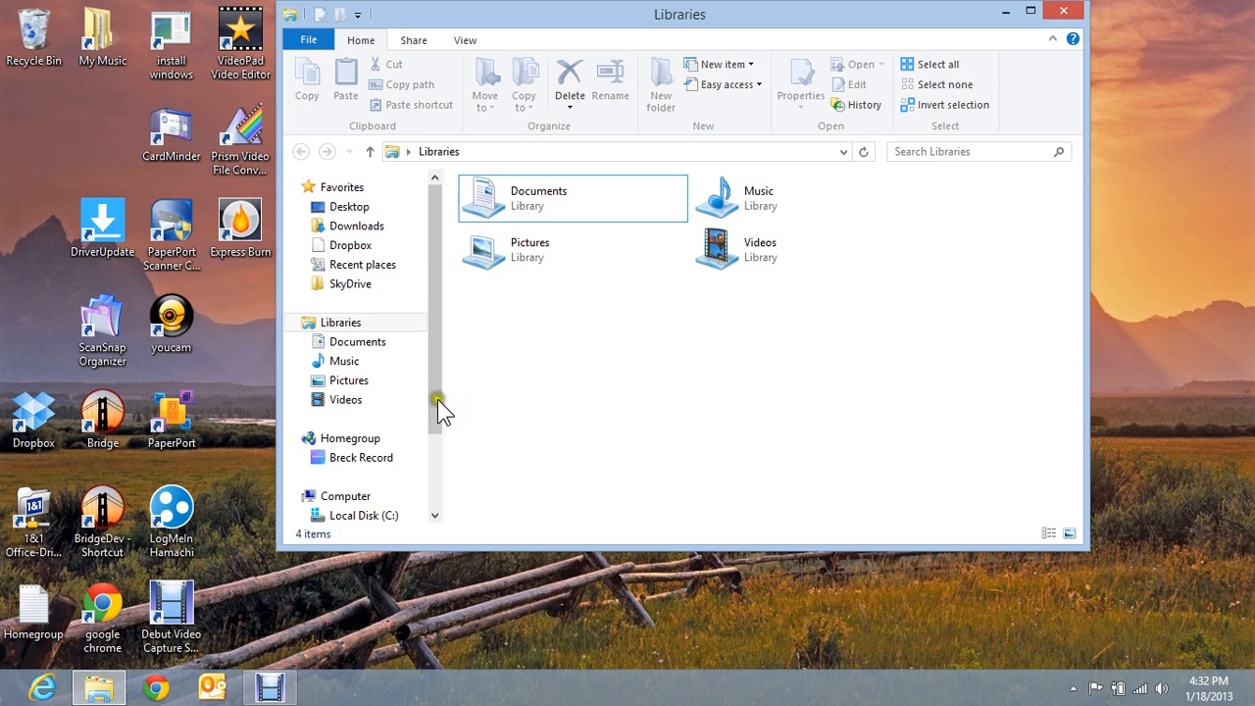
{"action": "left_click", "coordinate": [355, 517]}
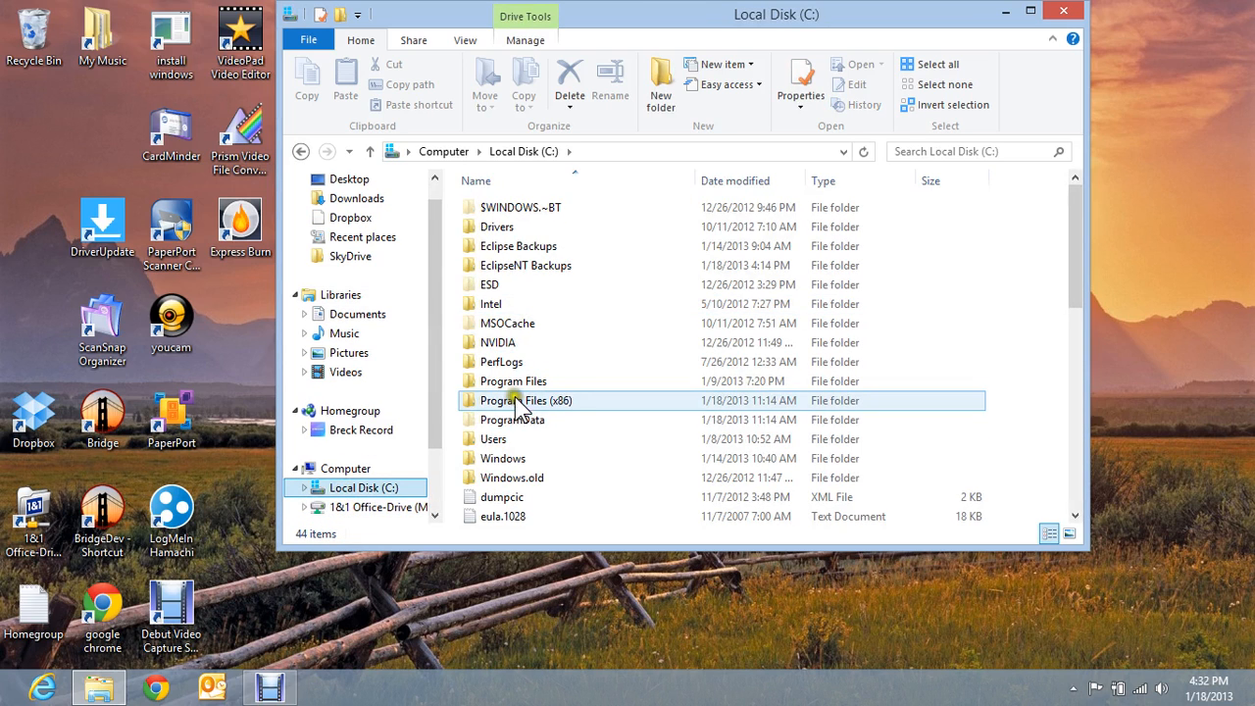
{"action": "left_click", "coordinate": [510, 400]}
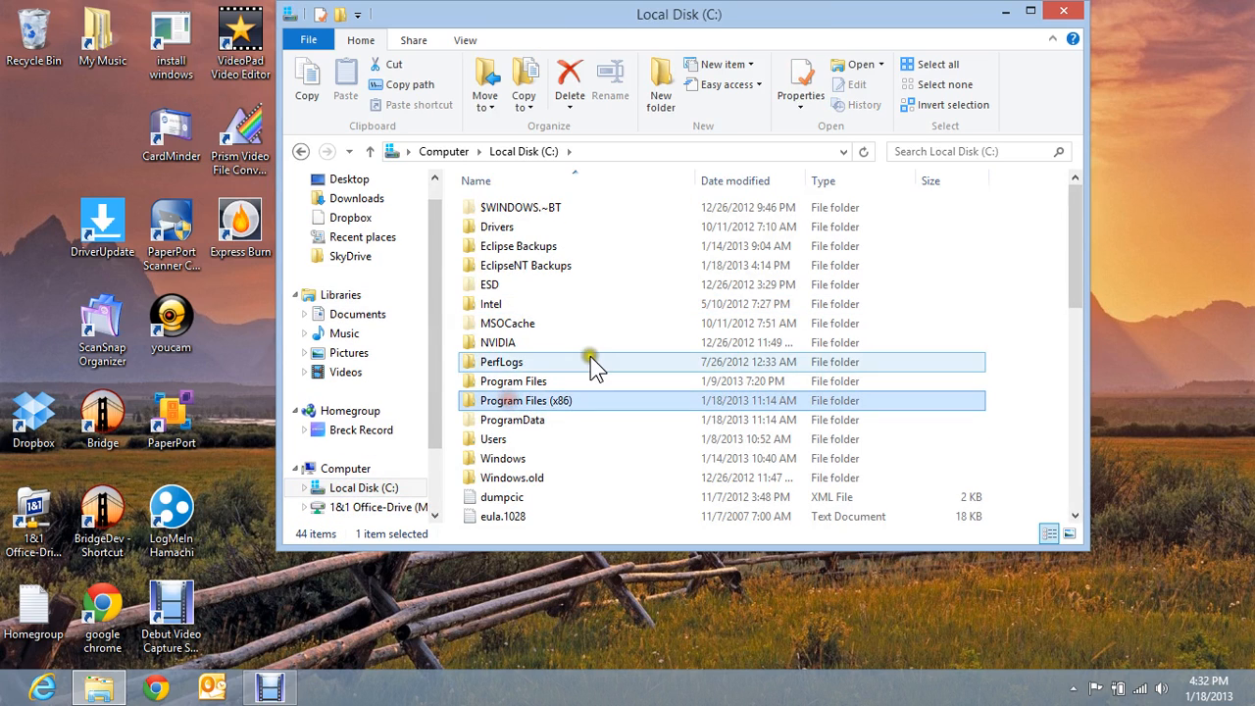
{"action": "double_click", "coordinate": [502, 401]}
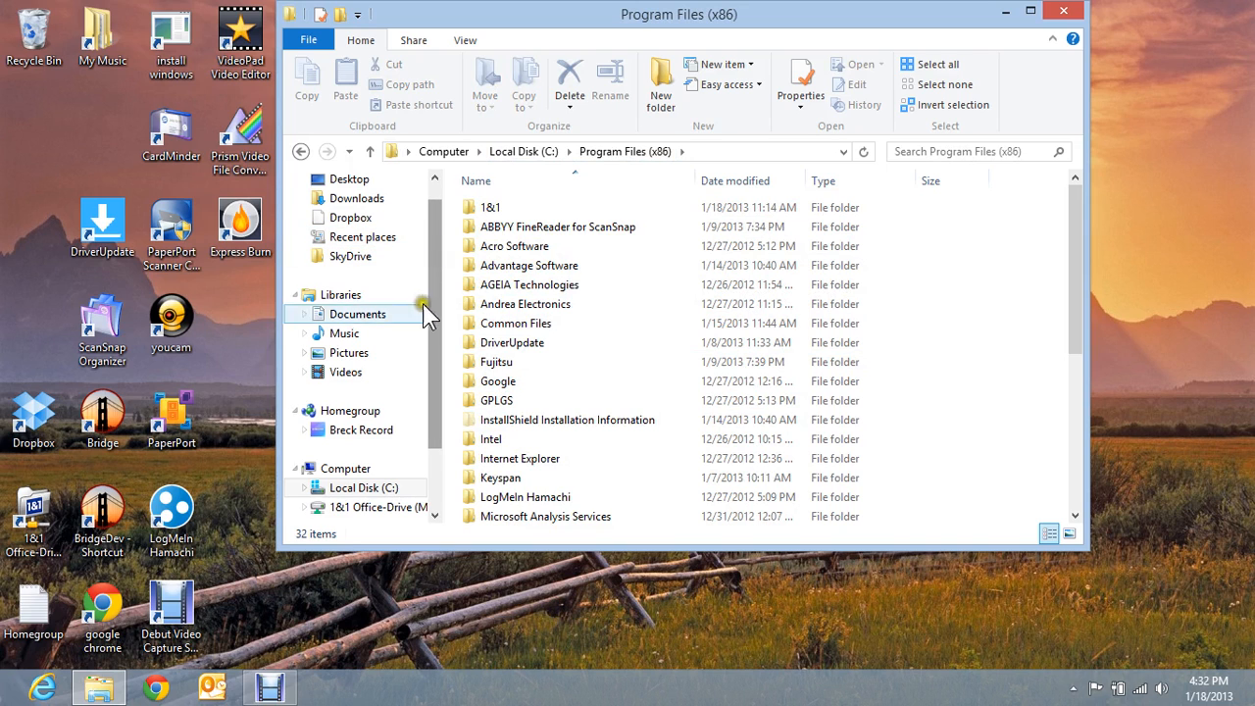
{"action": "left_click", "coordinate": [359, 316]}
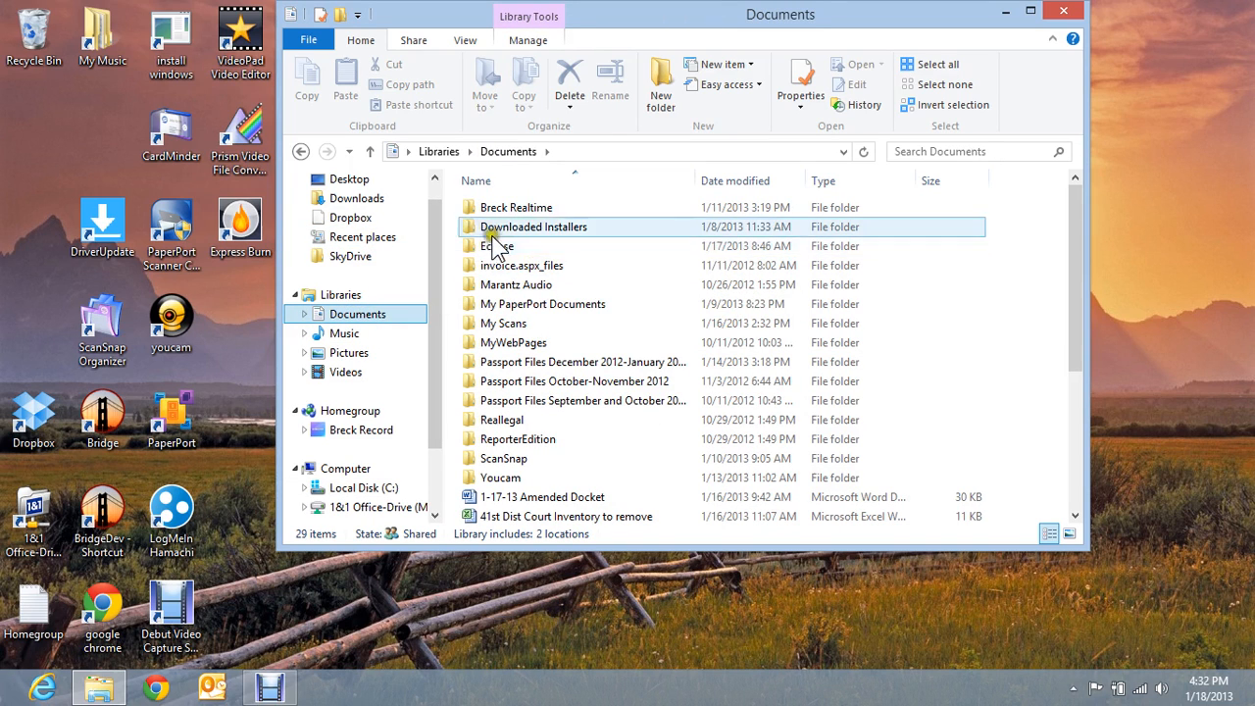
{"action": "left_click", "coordinate": [498, 248]}
{"action": "double_click", "coordinate": [498, 248]}
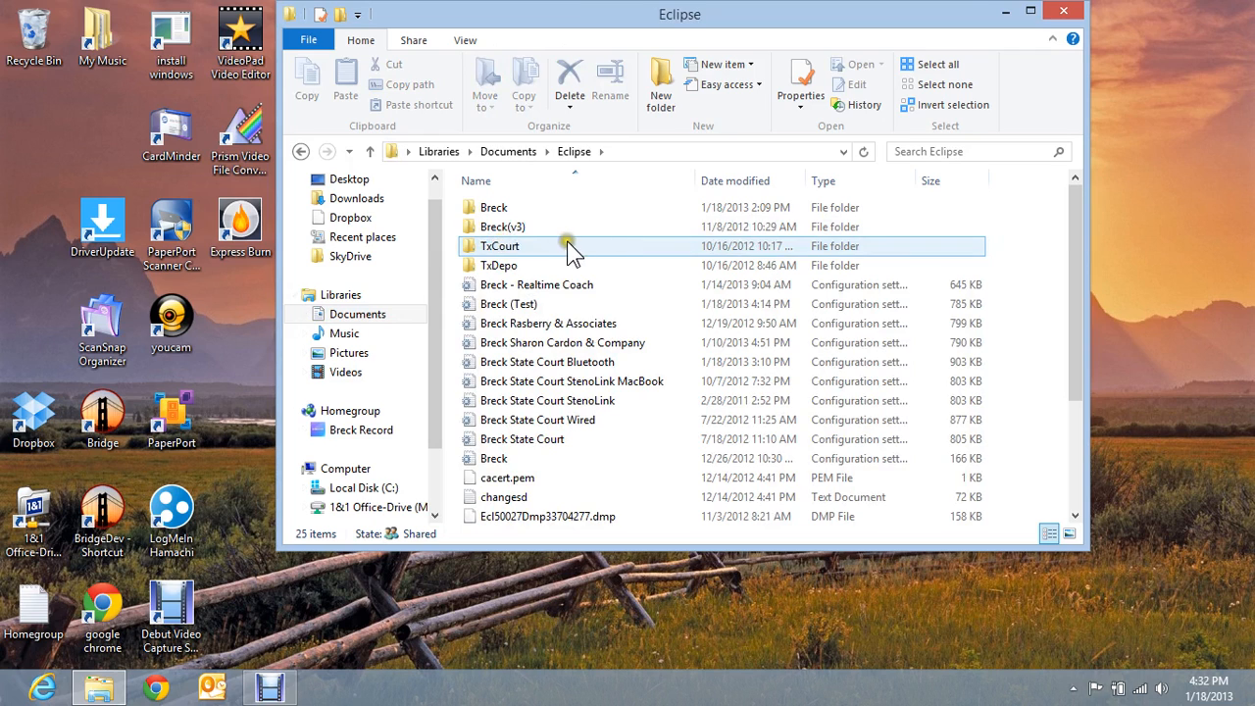
{"action": "left_click", "coordinate": [345, 316]}
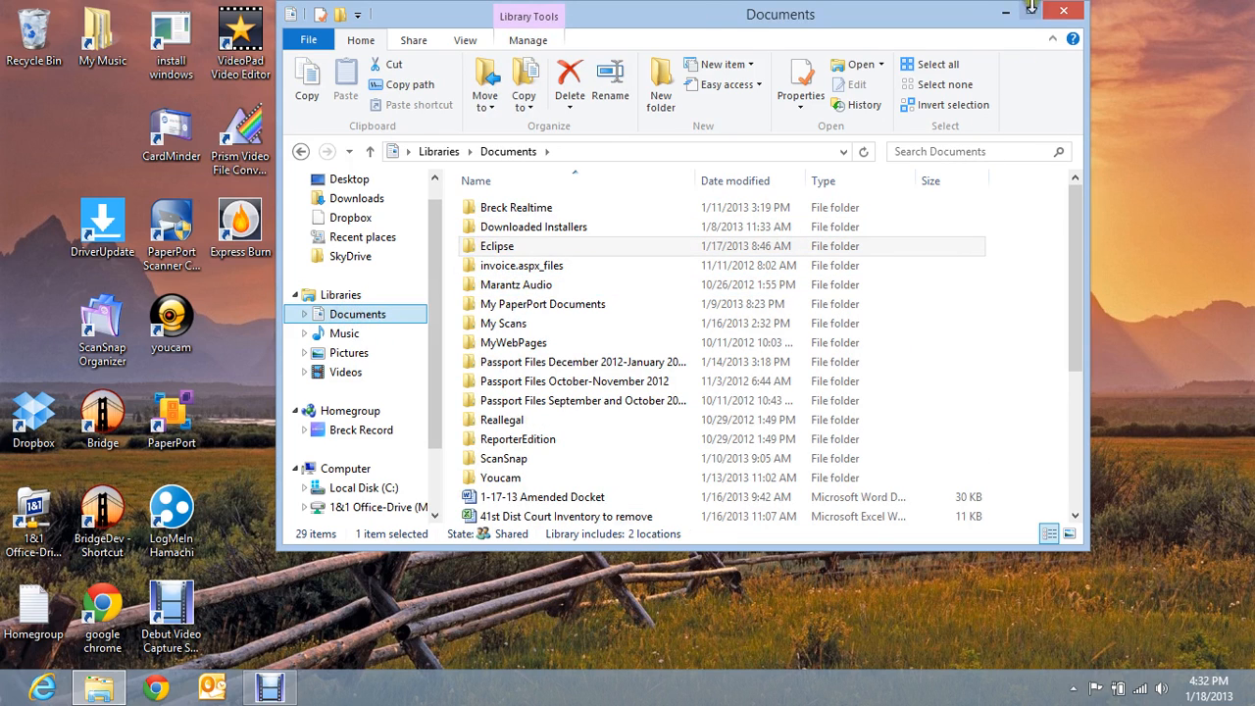
{"action": "left_click", "coordinate": [1066, 14]}
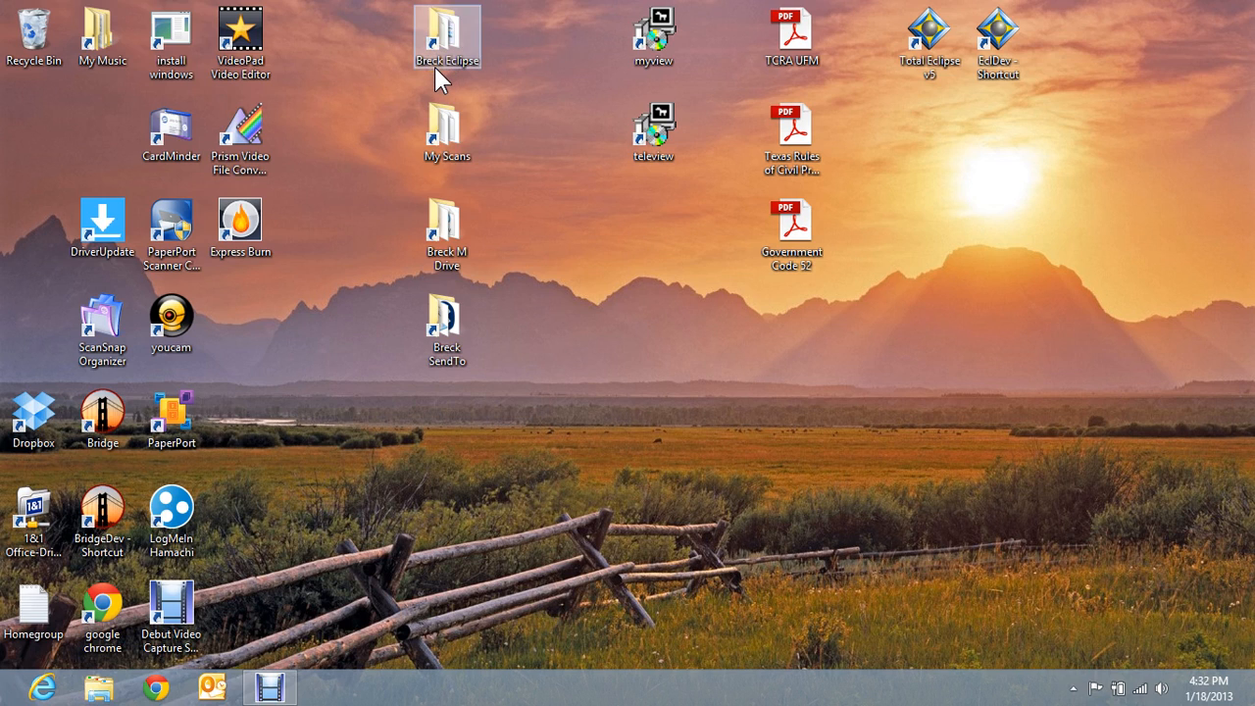
- Open My Scans from its desktop shortcut, then reopen it through File Explorer's Documents library
{"action": "double_click", "coordinate": [440, 129]}
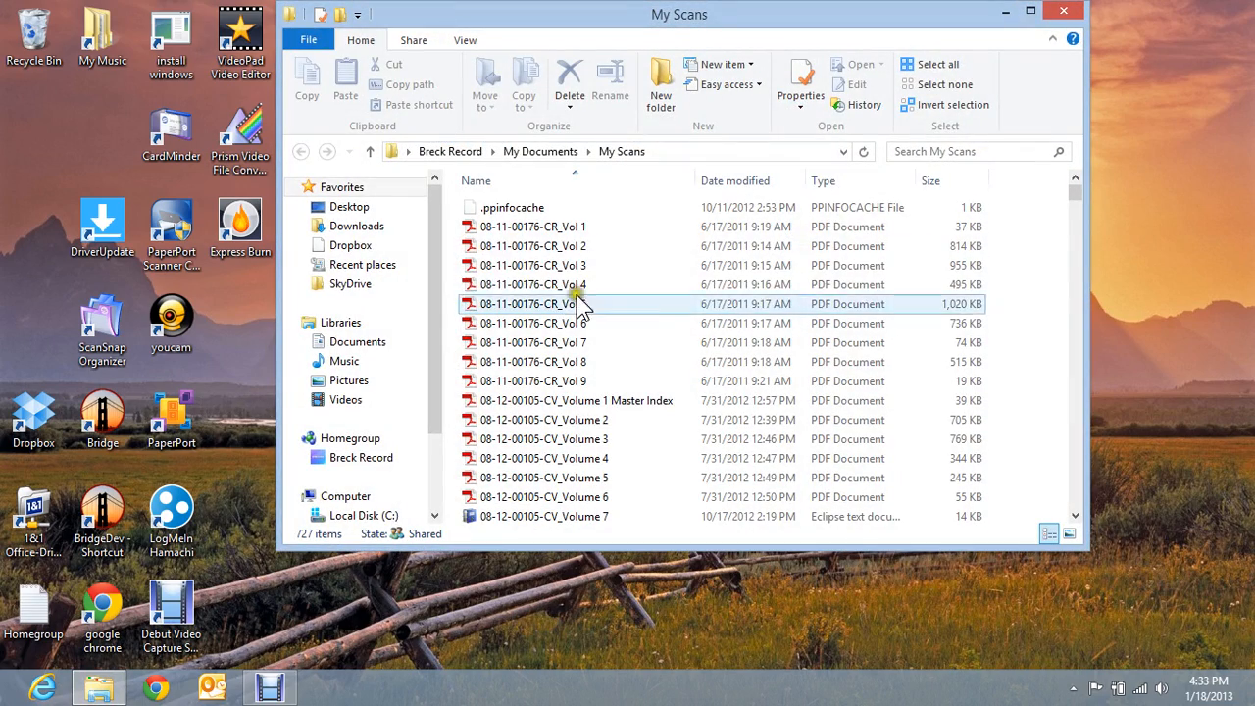
{"action": "left_click", "coordinate": [1064, 11]}
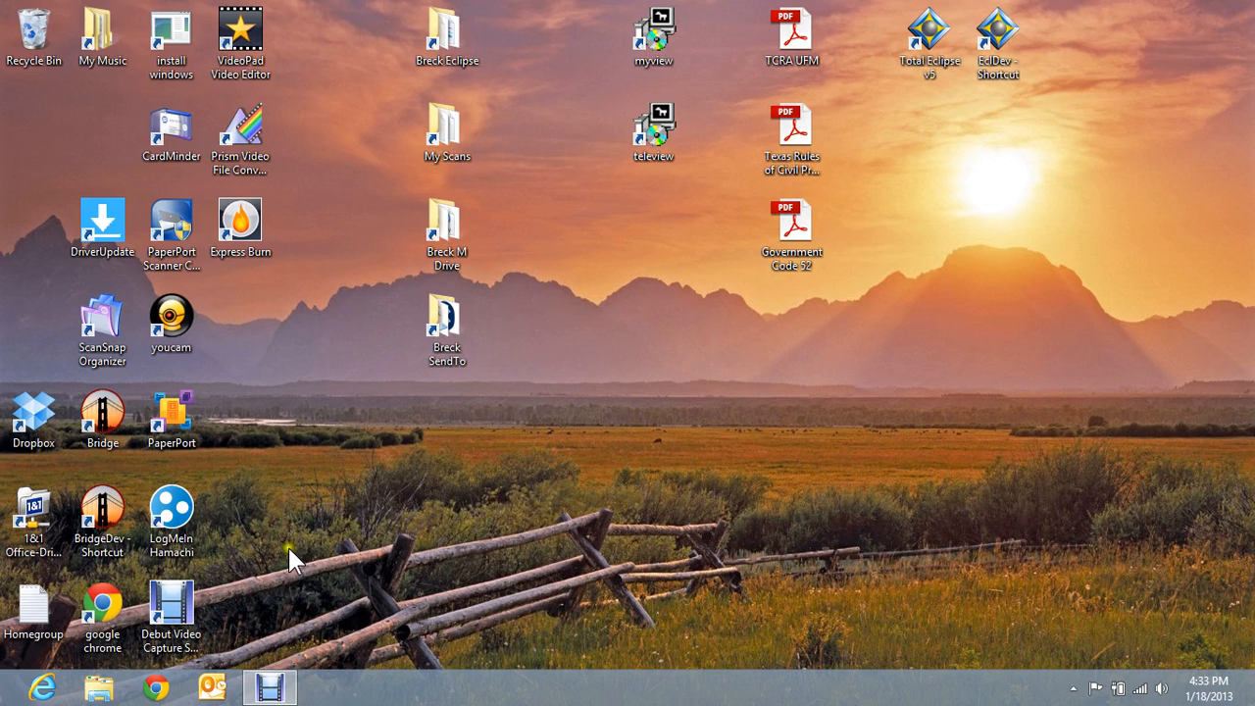
{"action": "left_click", "coordinate": [100, 691]}
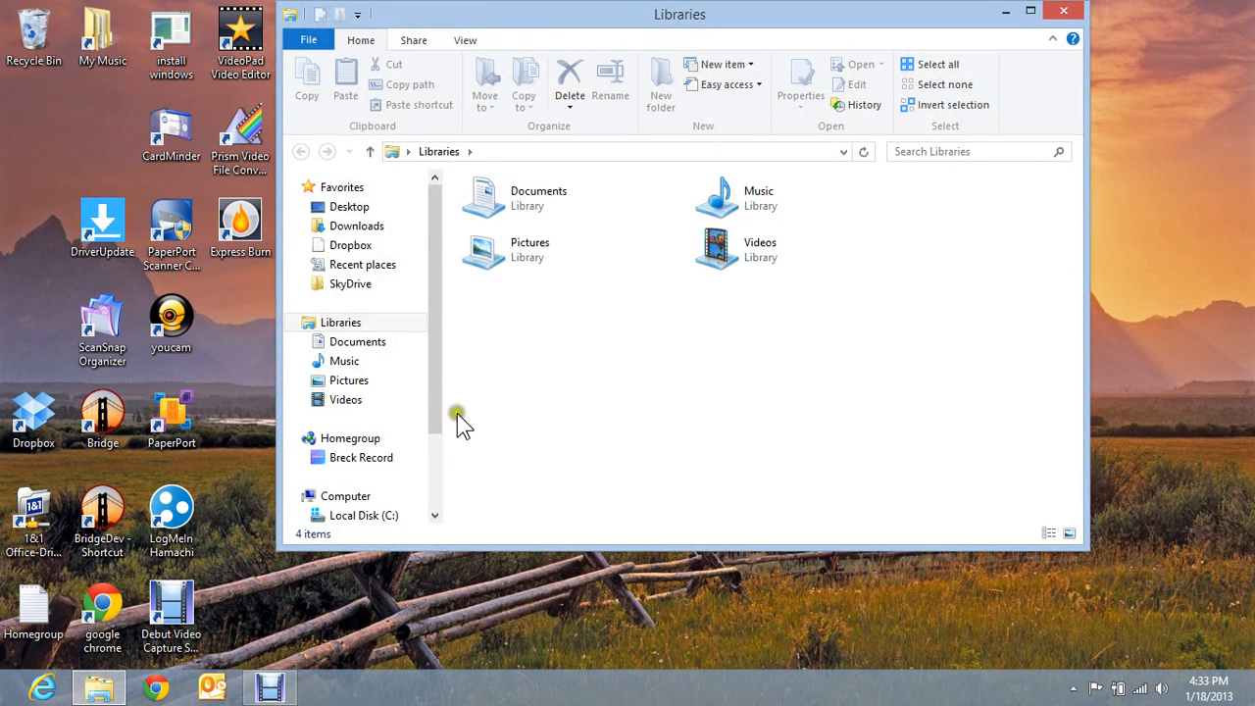
{"action": "left_click", "coordinate": [358, 353]}
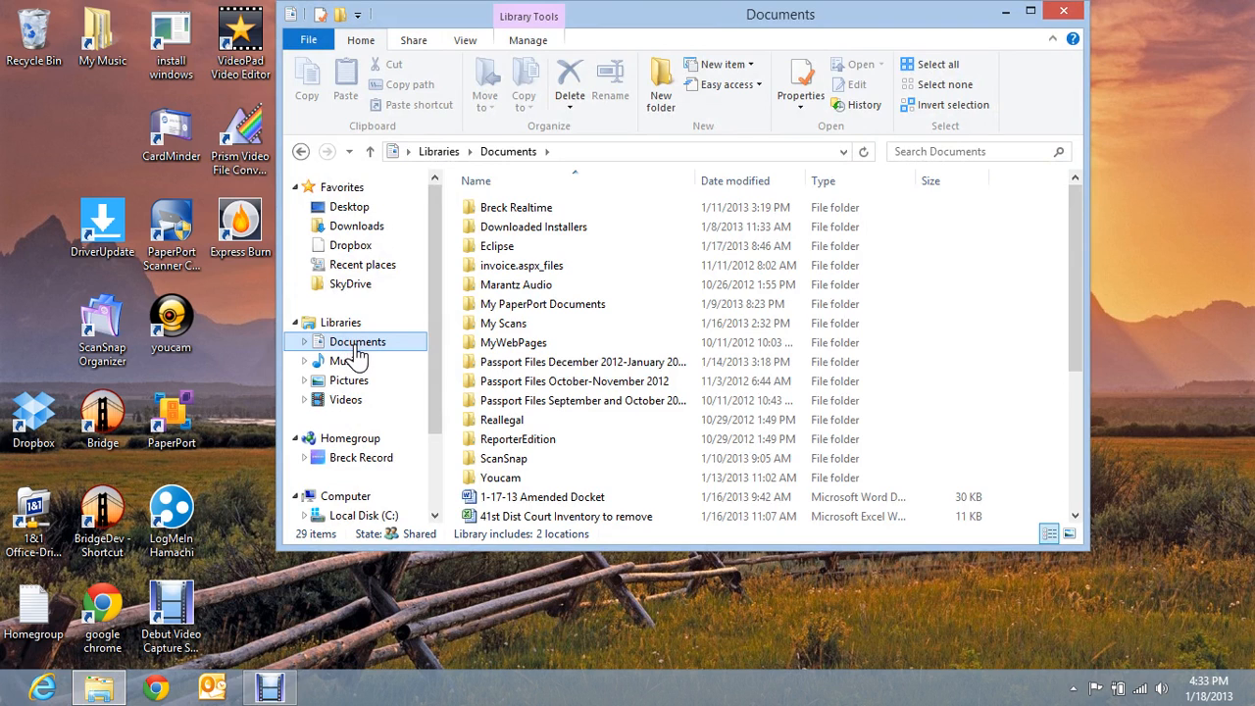
{"action": "left_click", "coordinate": [489, 324]}
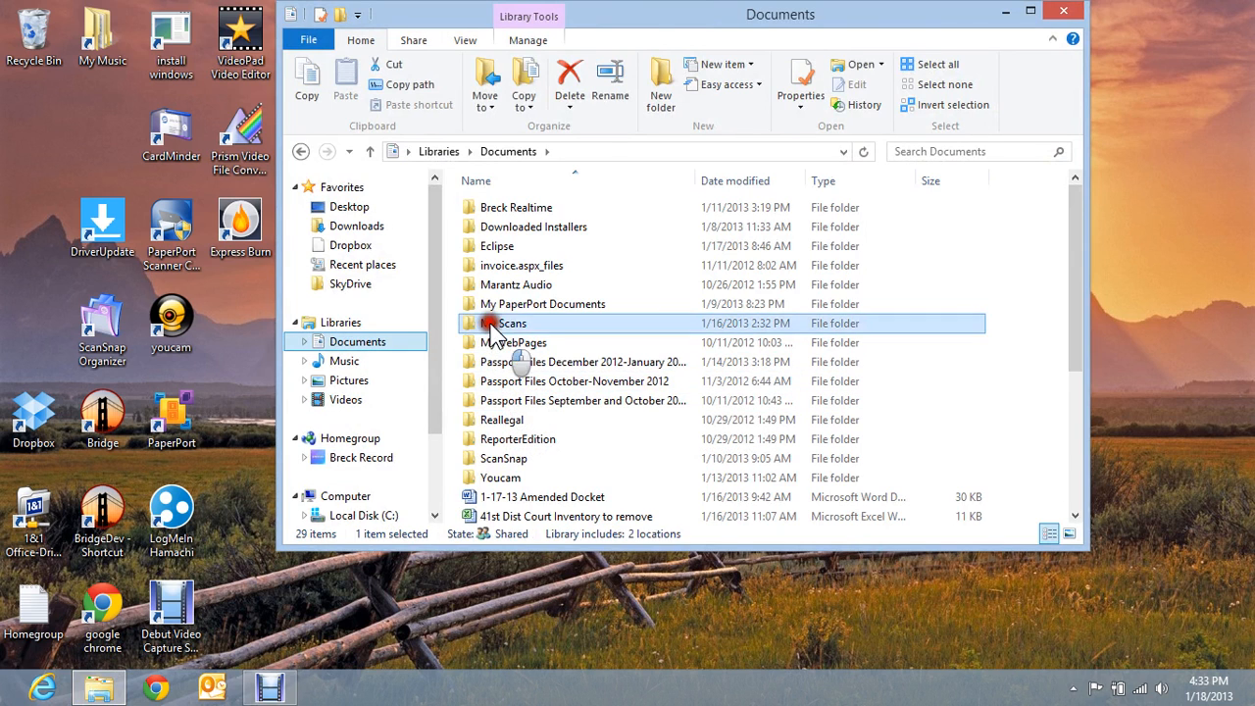
{"action": "double_click", "coordinate": [490, 325]}
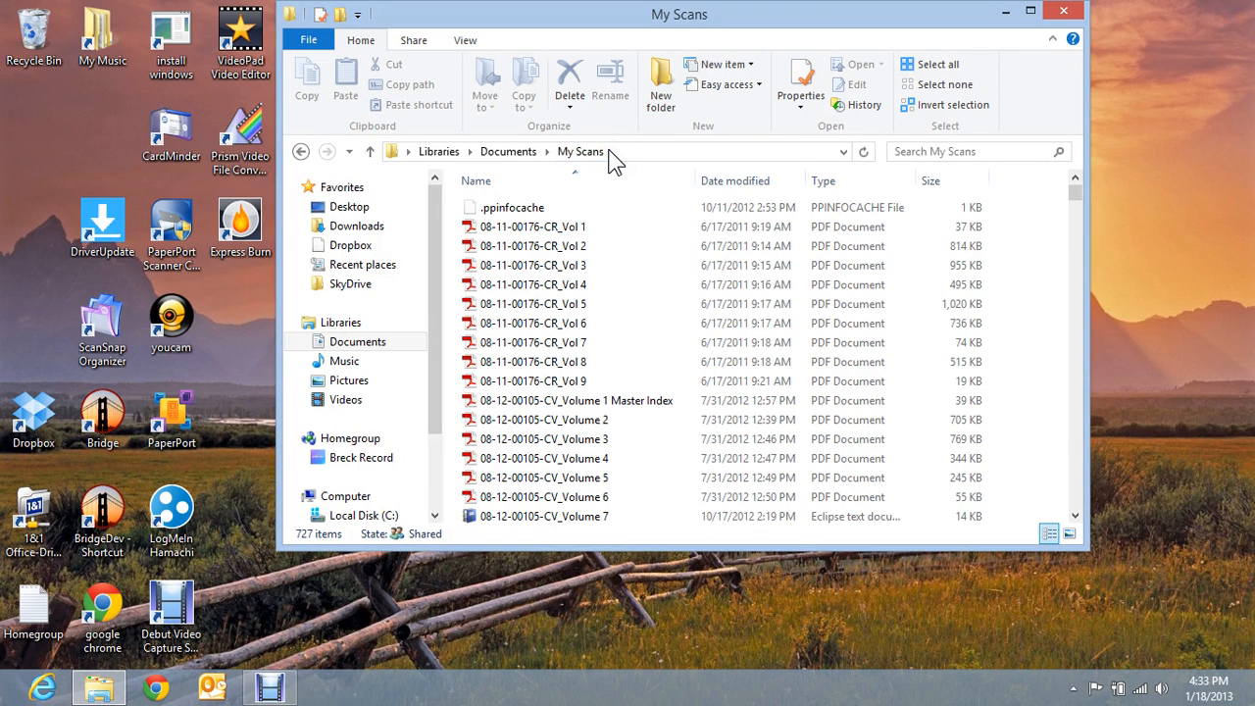
- Shrink and reposition the My Scans window, then start a new desktop shortcut
{"action": "left_click_drag", "start_coordinate": [802, 3], "coordinate": [694, 110]}
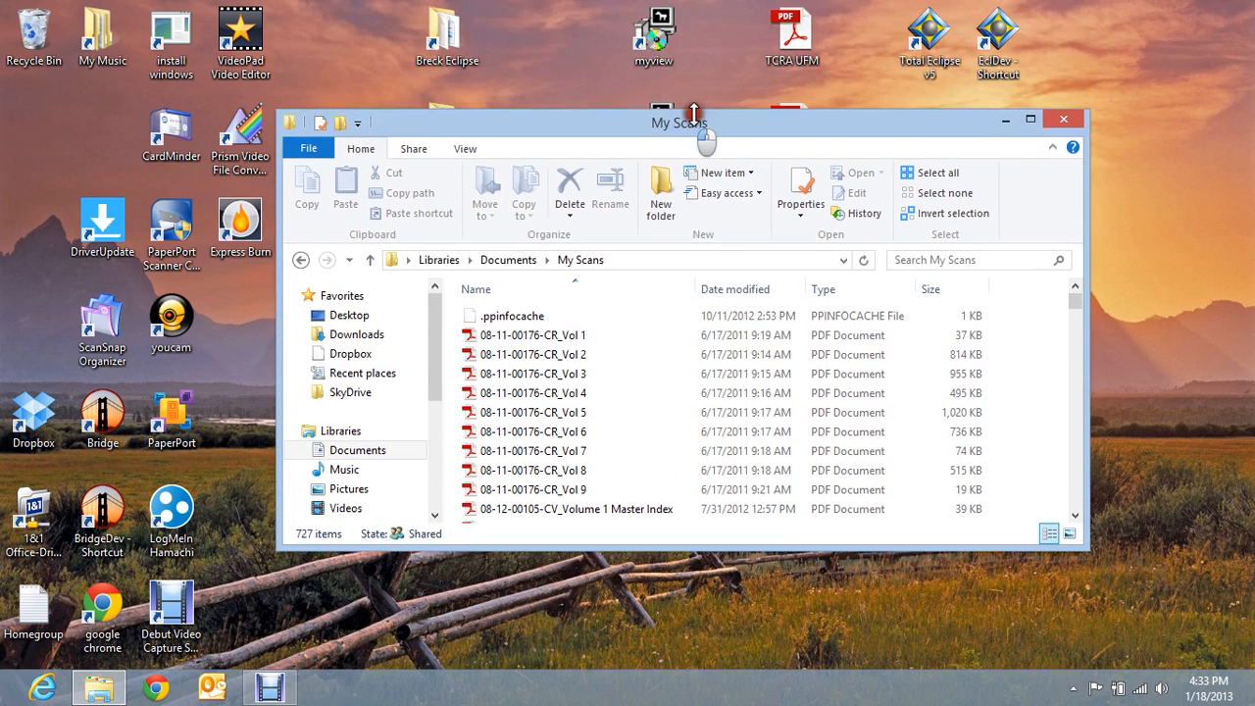
{"action": "left_click_drag", "start_coordinate": [838, 118], "coordinate": [681, 206]}
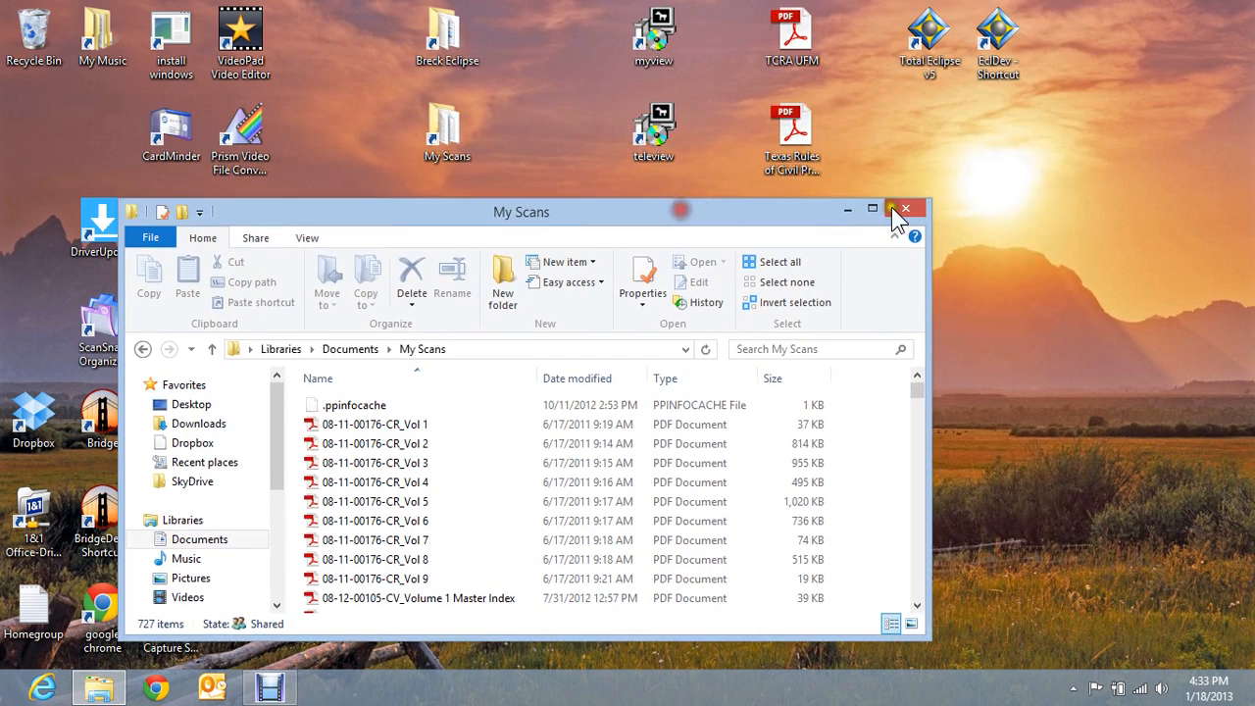
{"action": "right_click", "coordinate": [993, 194]}
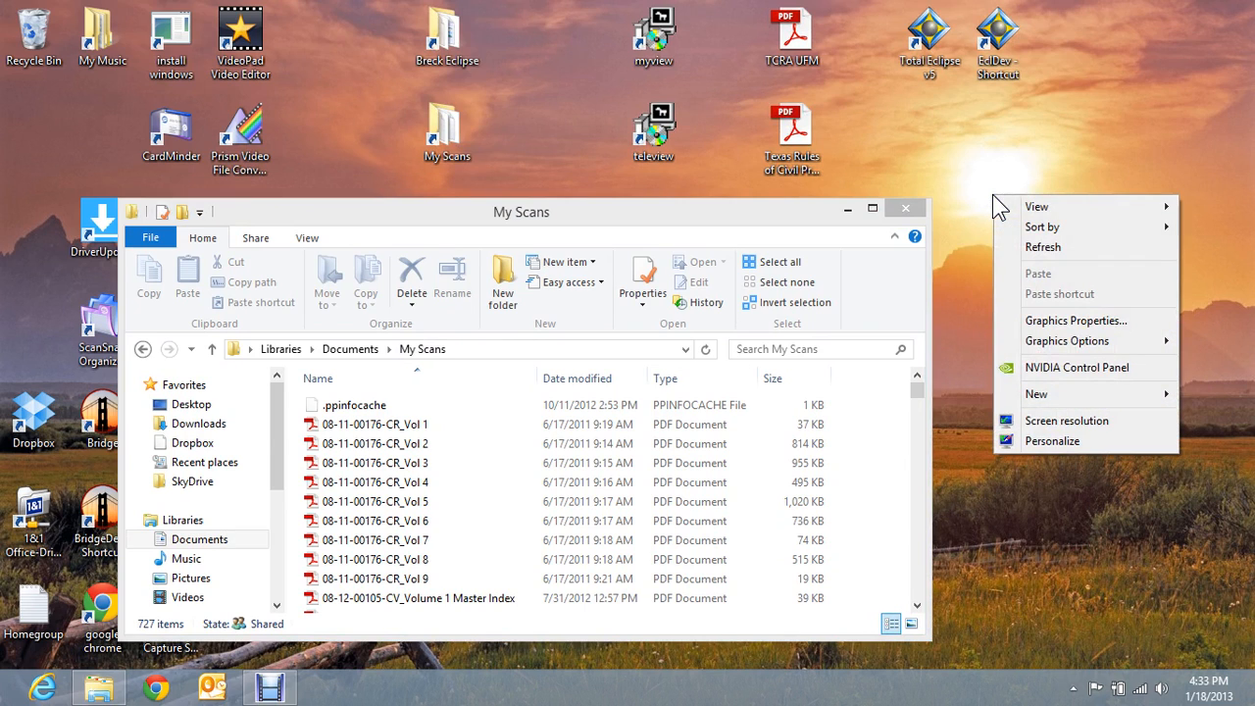
{"action": "mouse_move", "coordinate": [1038, 402]}
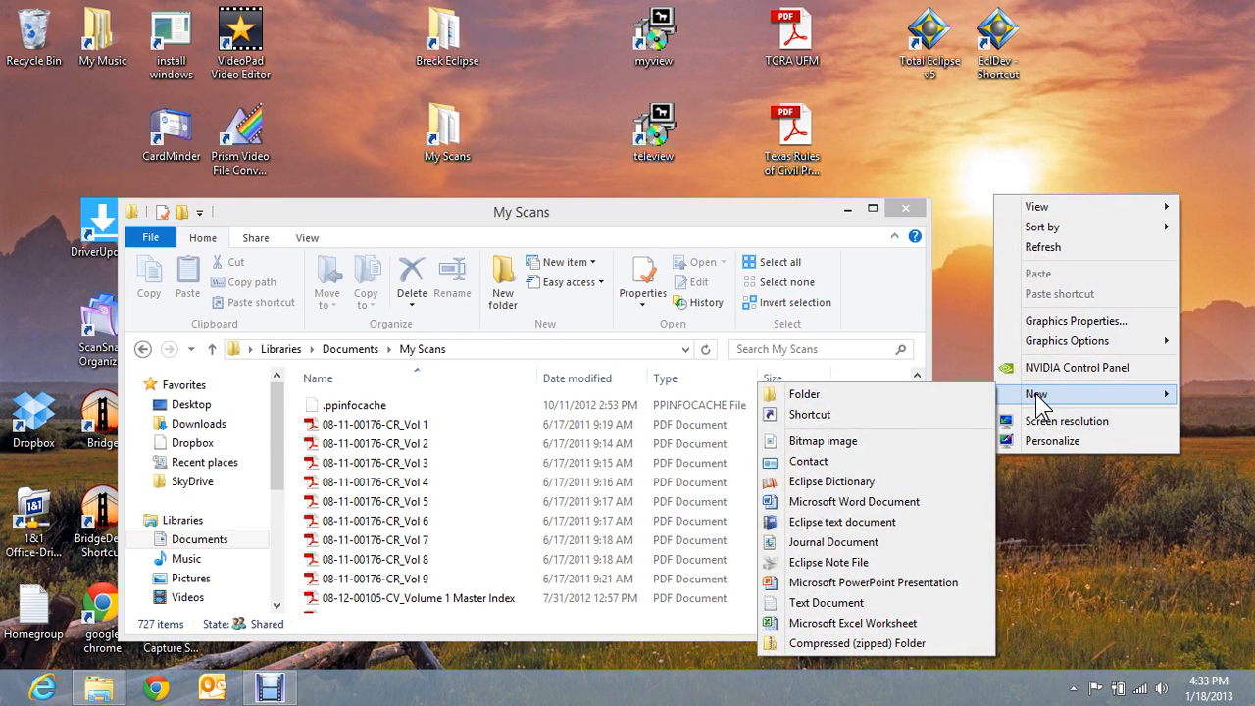
{"action": "left_click", "coordinate": [820, 414]}
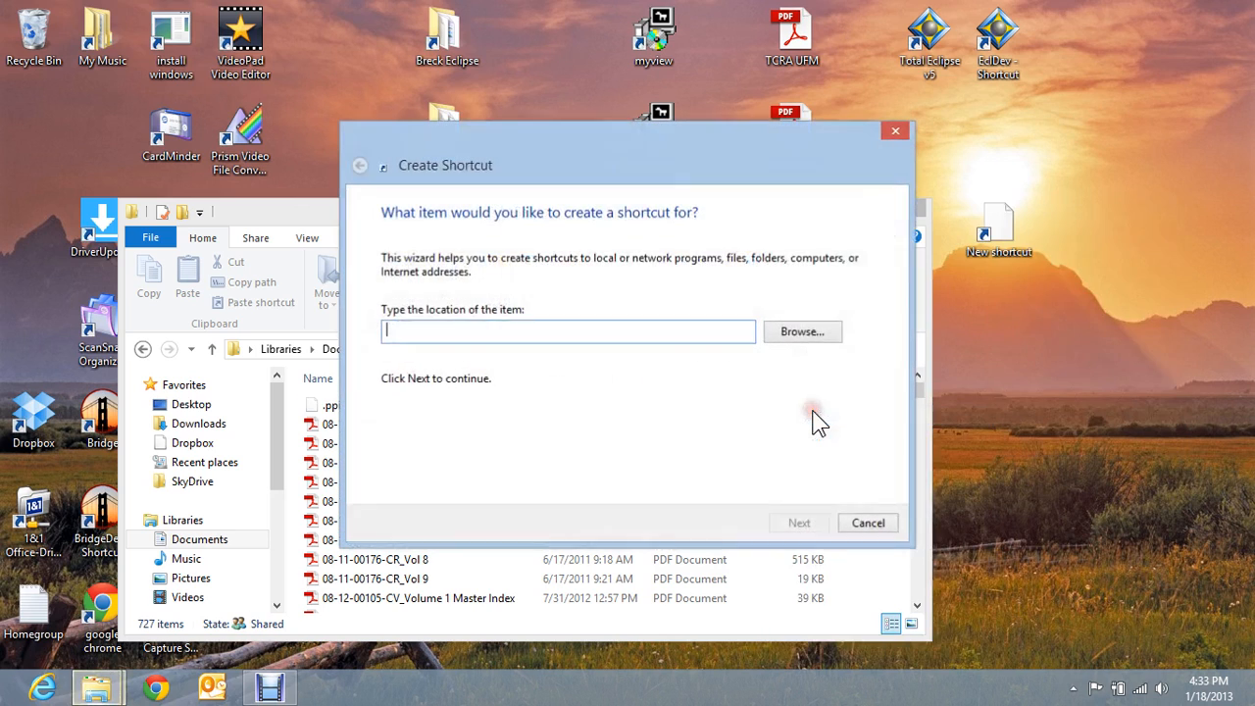
- Browse Computer to Local Disk (C:) for a target, then cancel both the browser and wizard
{"action": "left_click", "coordinate": [798, 331]}
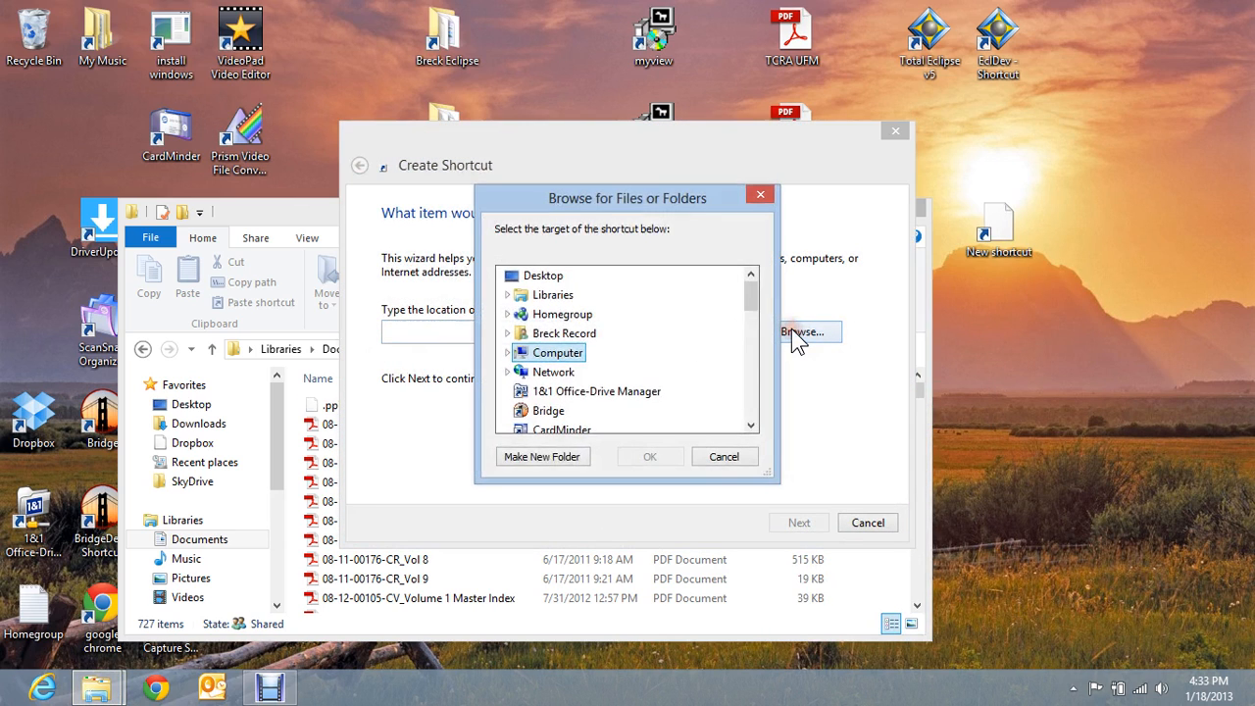
{"action": "left_click", "coordinate": [508, 353]}
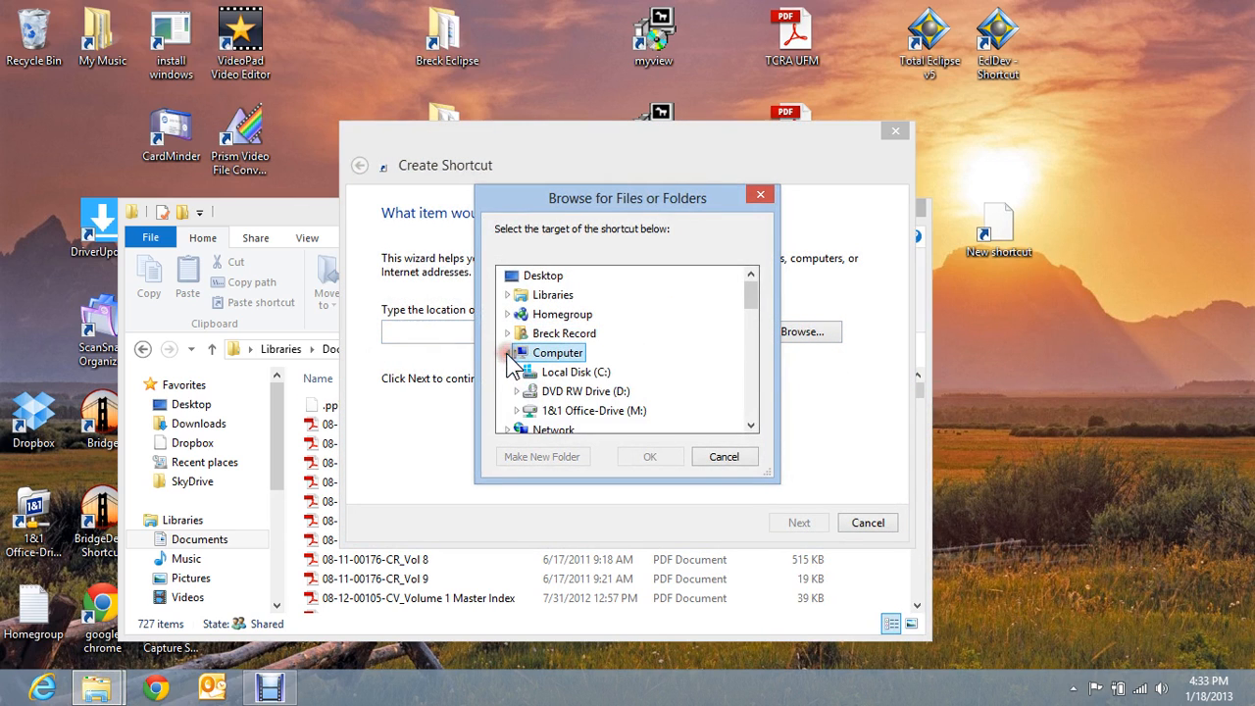
{"action": "double_click", "coordinate": [587, 375]}
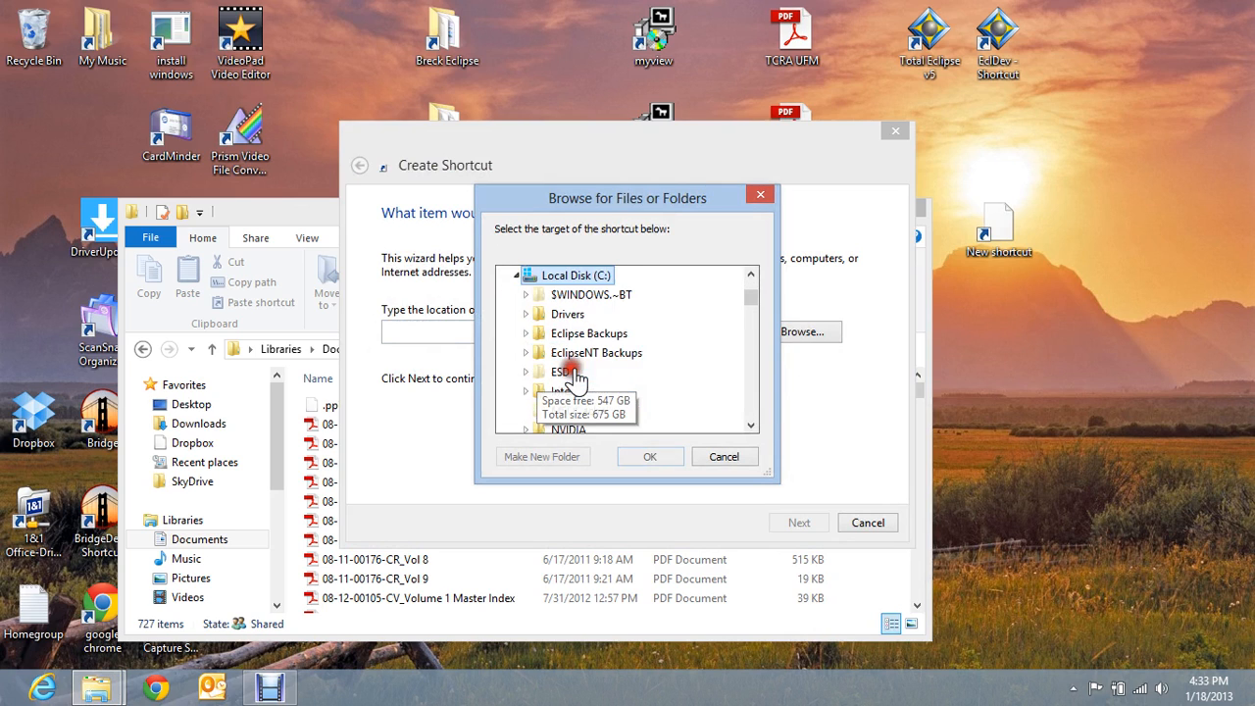
{"action": "left_click", "coordinate": [759, 195]}
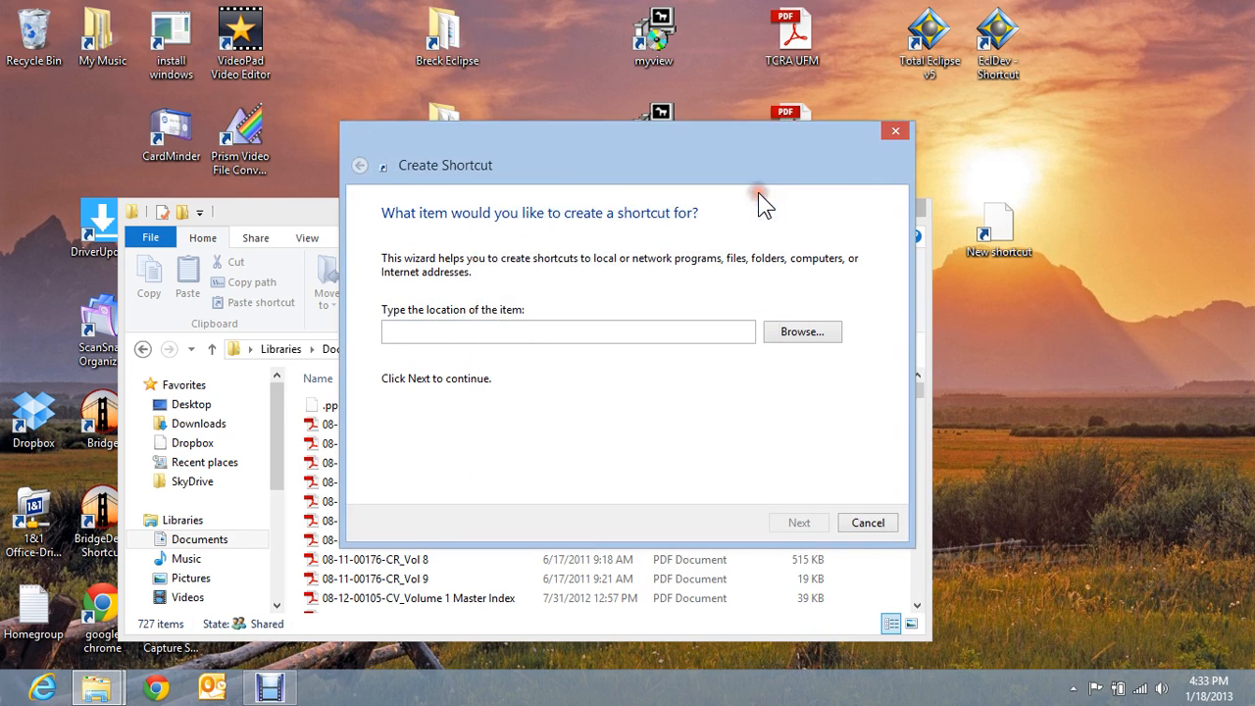
{"action": "left_click", "coordinate": [898, 137]}
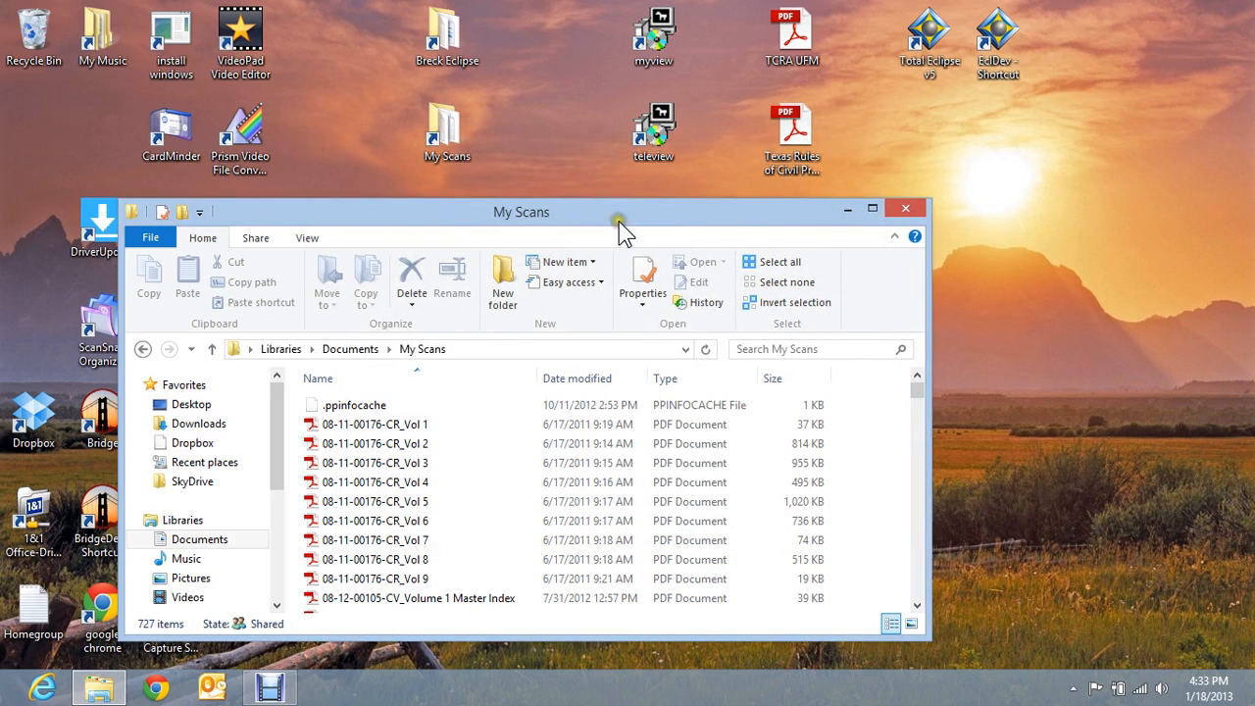
- Copy the My Scans folder path from the address bar and close the window
{"action": "left_click_drag", "start_coordinate": [618, 218], "coordinate": [697, 188]}
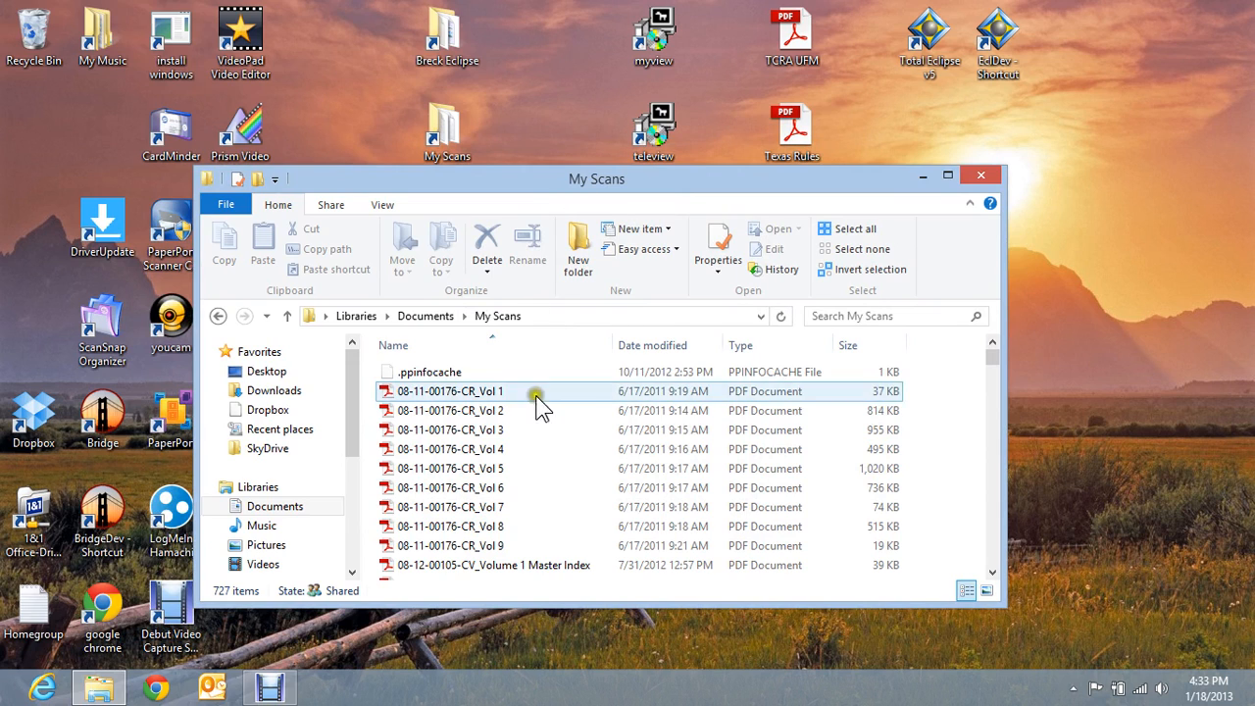
{"action": "left_click", "coordinate": [567, 391]}
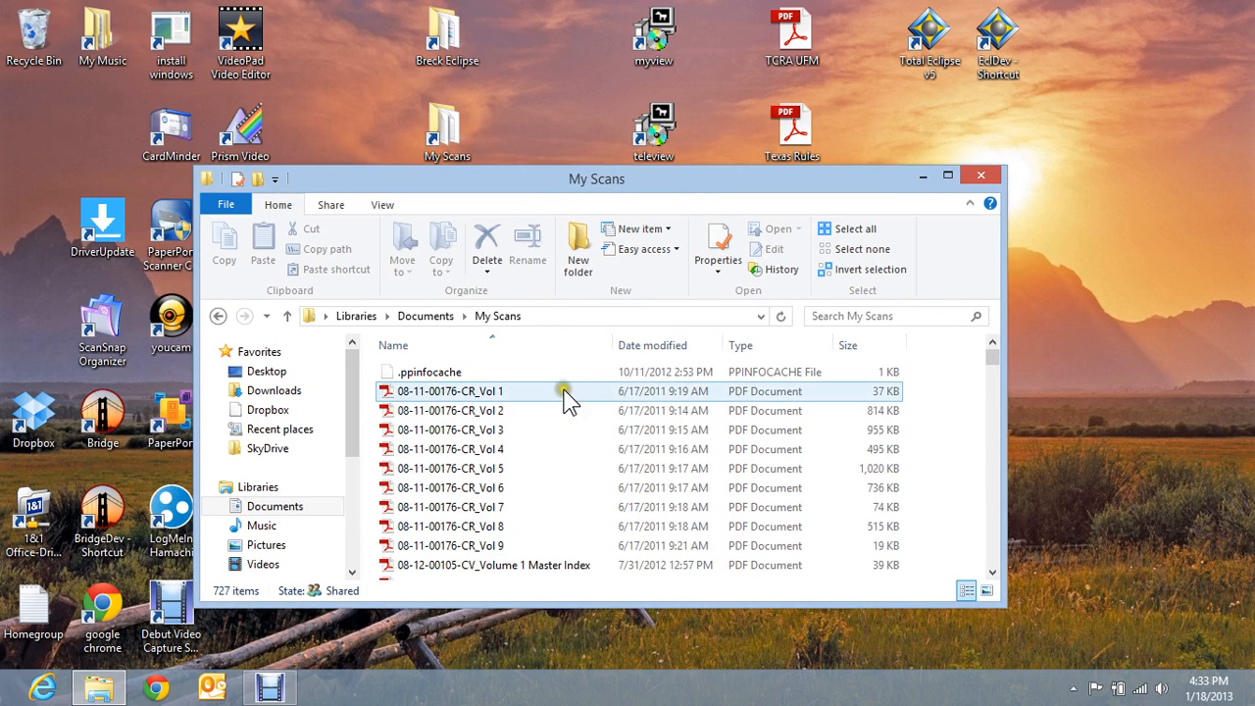
{"action": "left_click", "coordinate": [538, 317]}
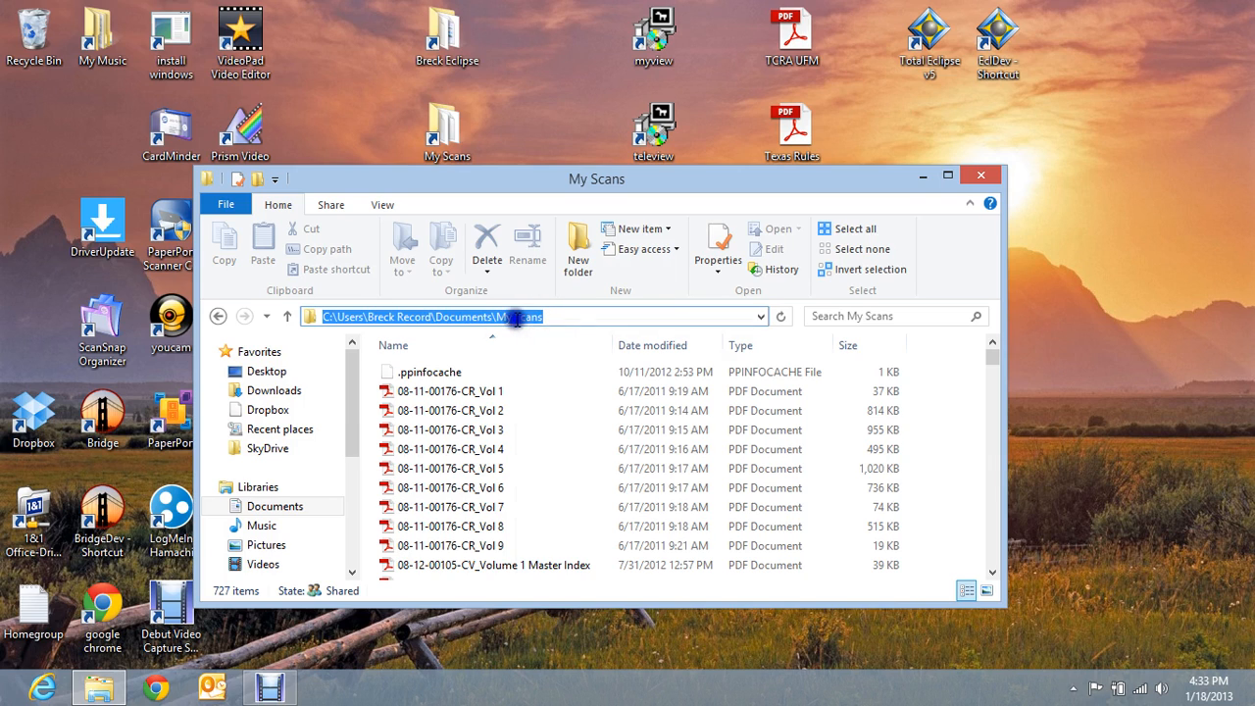
{"action": "right_click", "coordinate": [517, 320]}
{"action": "left_click", "coordinate": [565, 378]}
{"action": "left_click", "coordinate": [984, 179]}
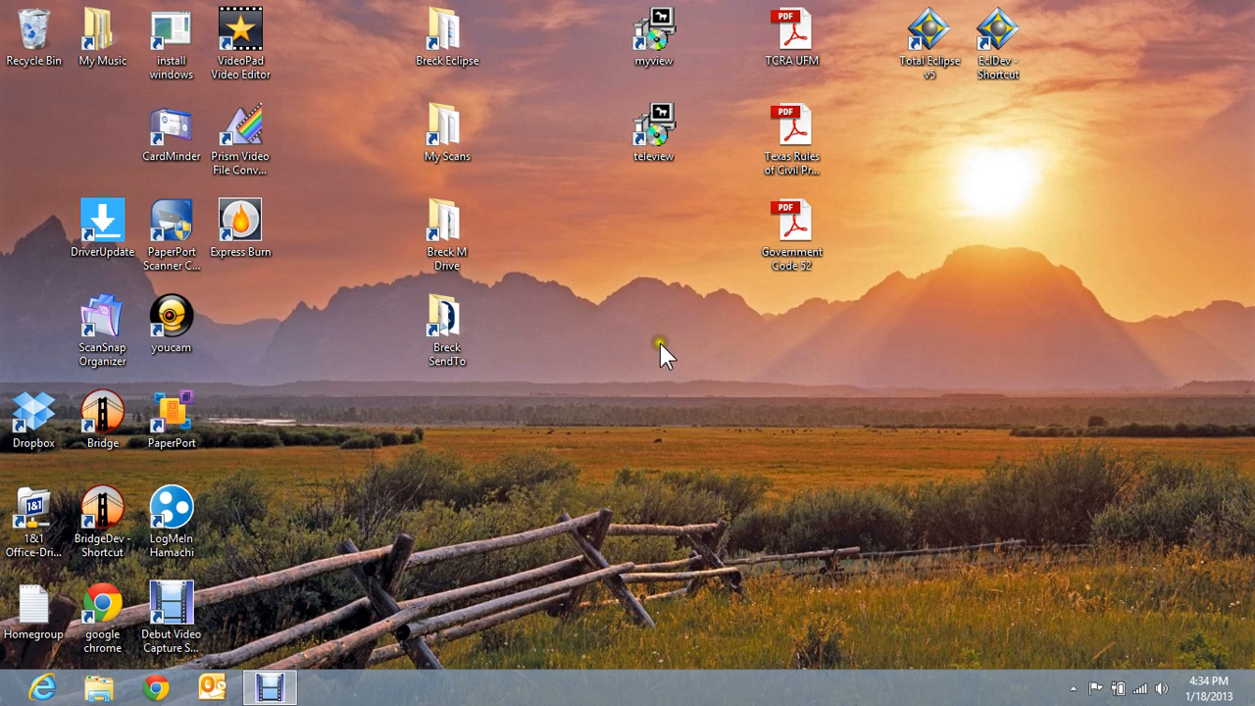
- Paste the copied My Scans path into a new desktop shortcut and finish it as My Scans (2)
{"action": "right_click", "coordinate": [659, 343]}
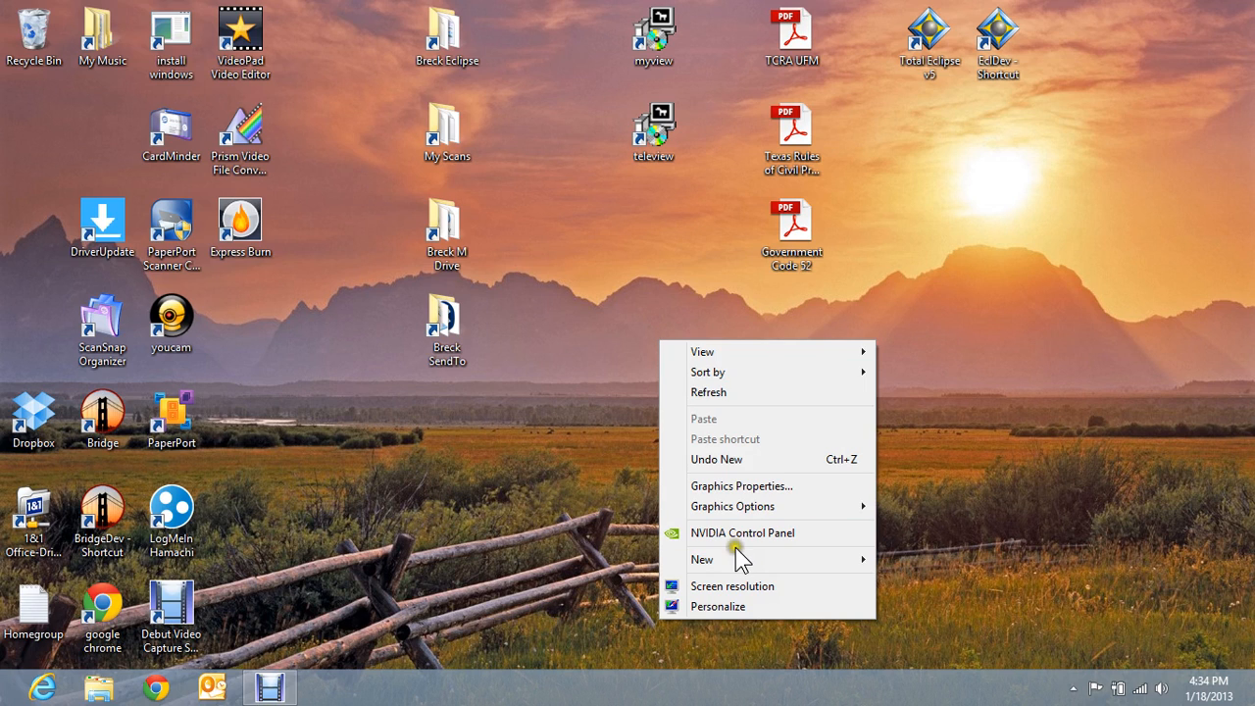
{"action": "mouse_move", "coordinate": [751, 557]}
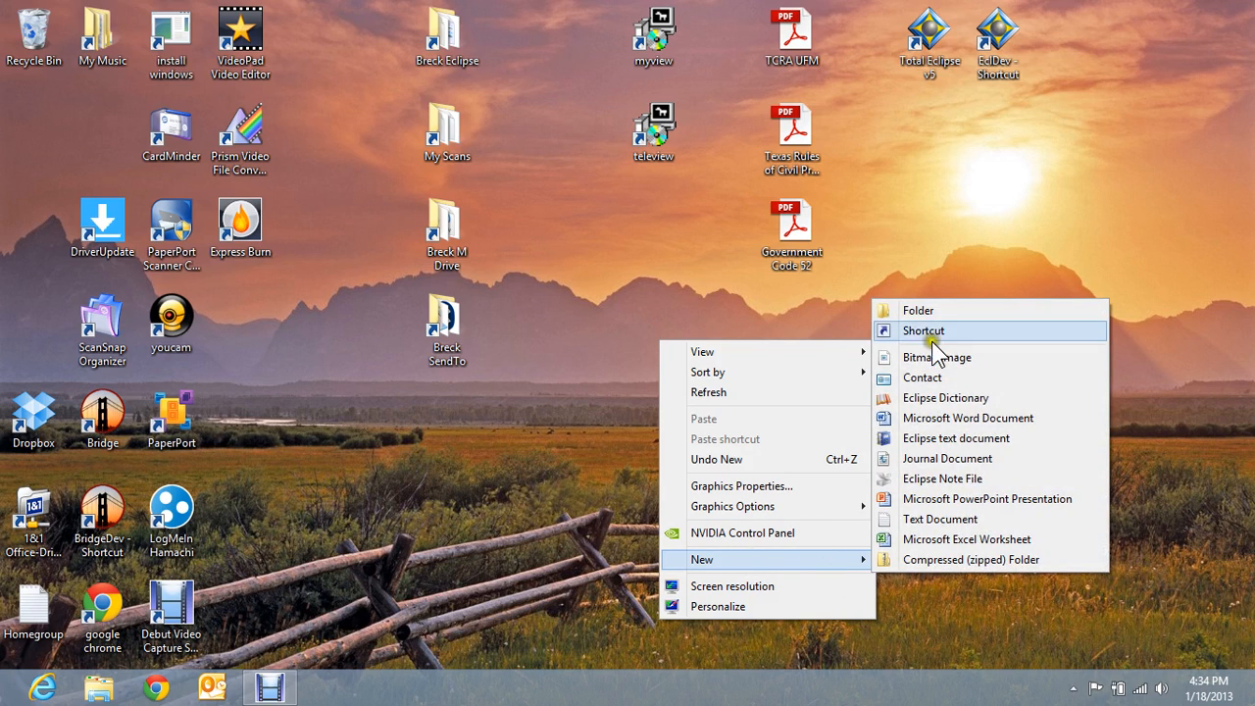
{"action": "left_click", "coordinate": [918, 331]}
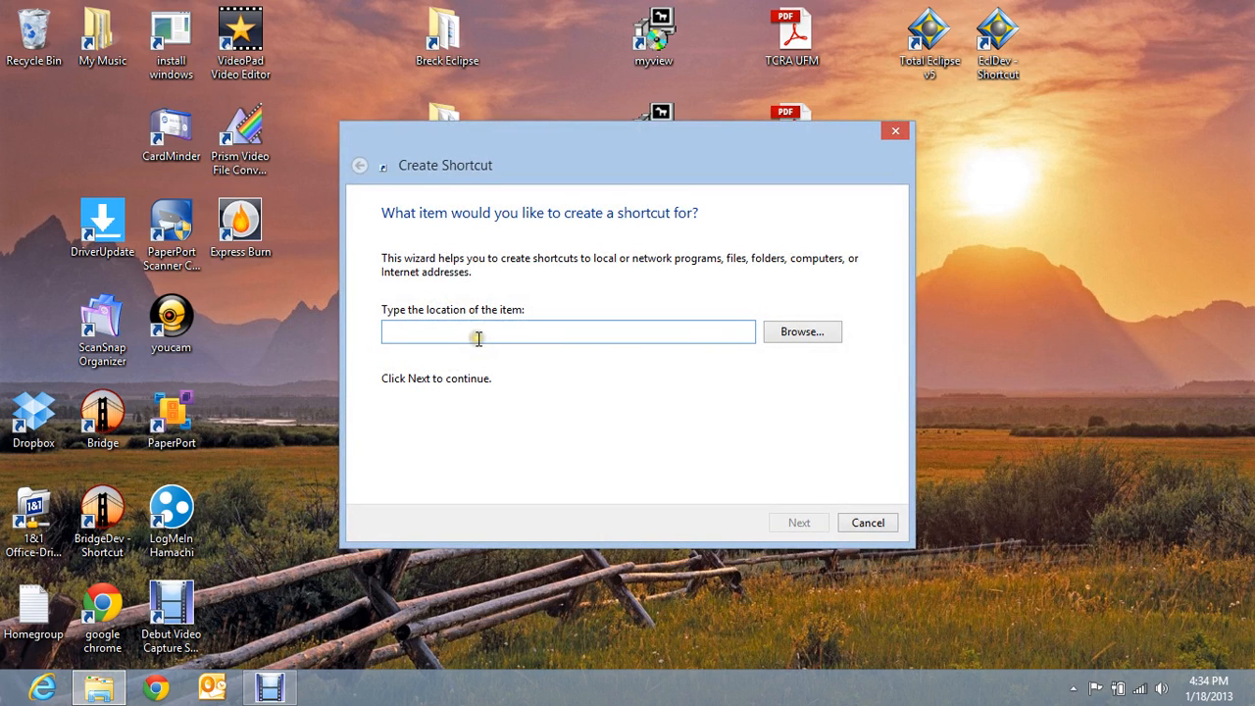
{"action": "key", "text": "ctrl+v"}
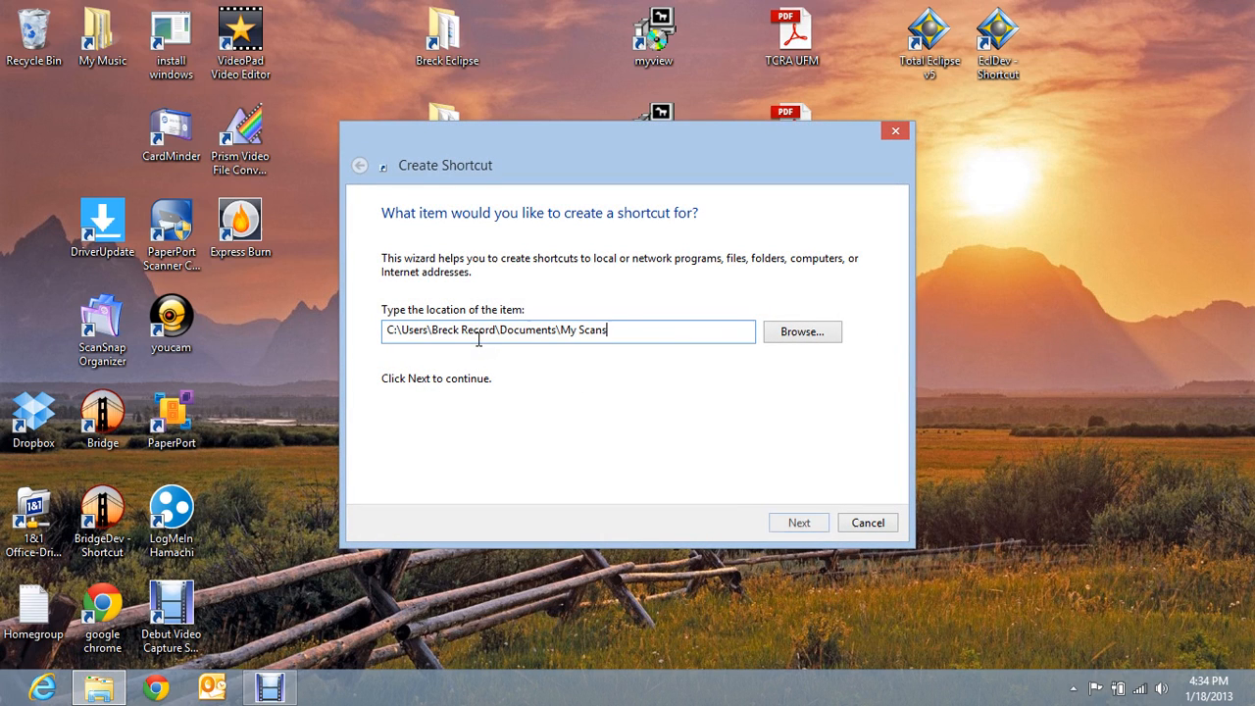
{"action": "left_click", "coordinate": [798, 522]}
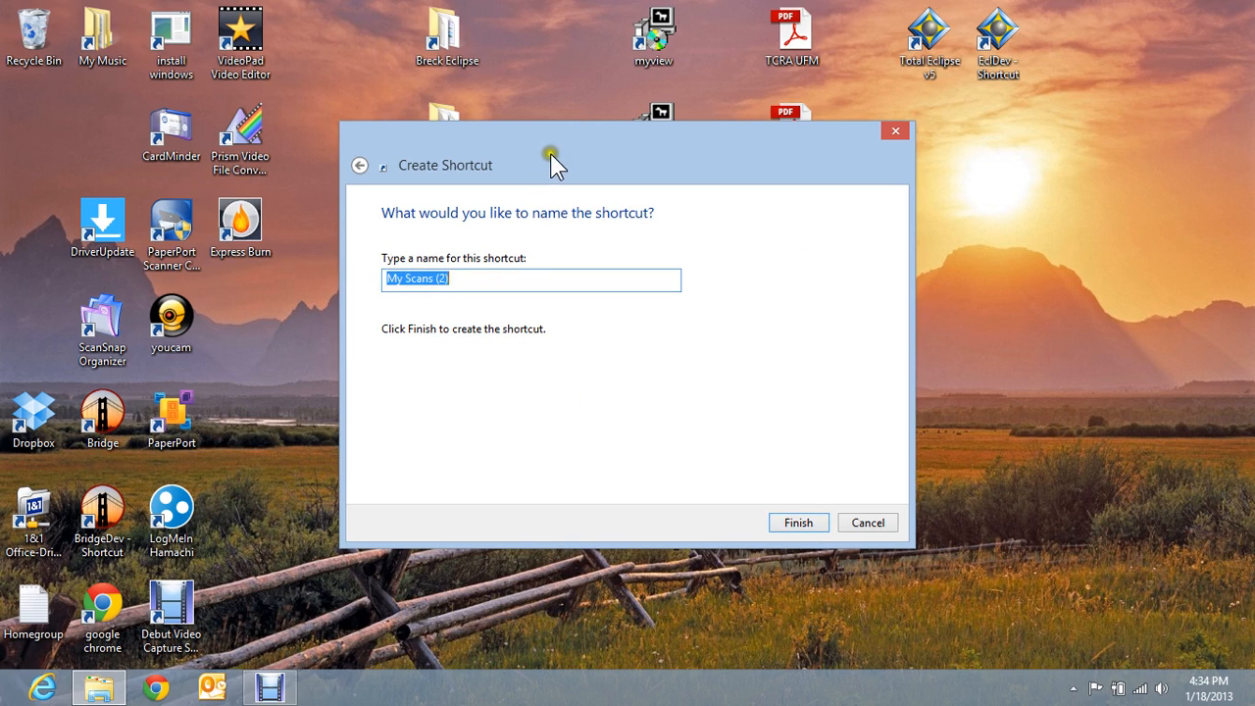
{"action": "left_click_drag", "start_coordinate": [550, 153], "coordinate": [589, 231]}
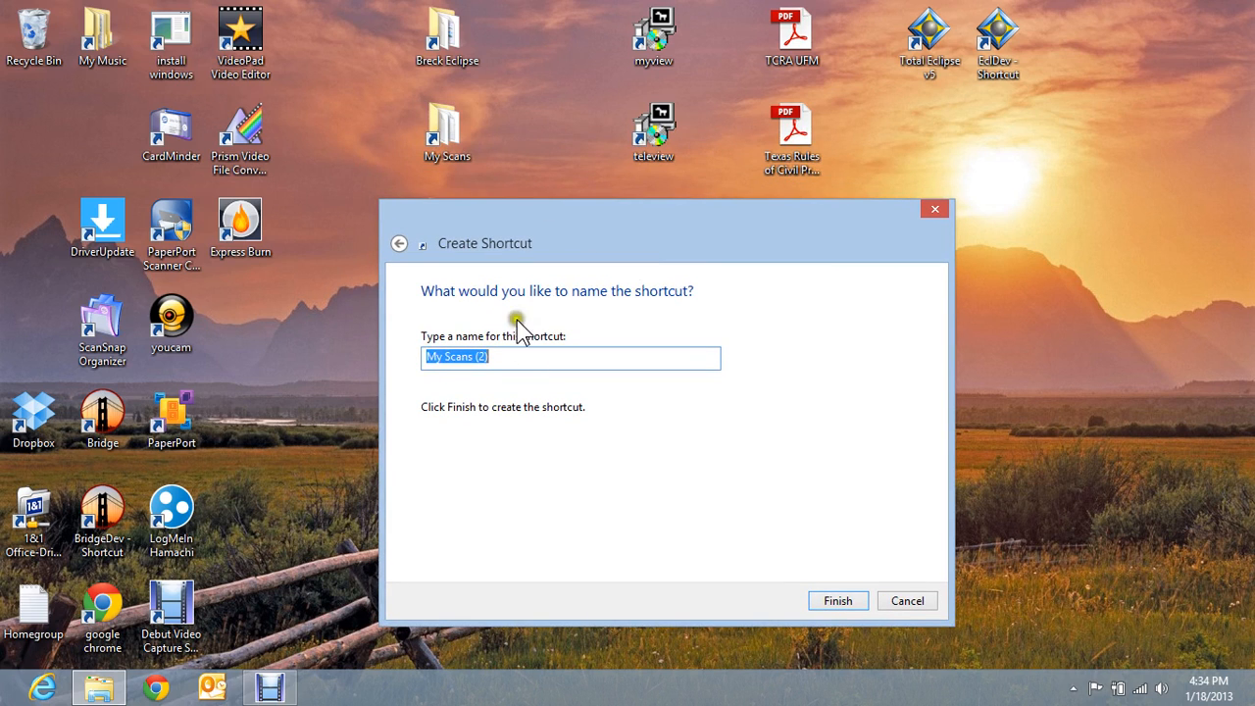
{"action": "left_click", "coordinate": [839, 600]}
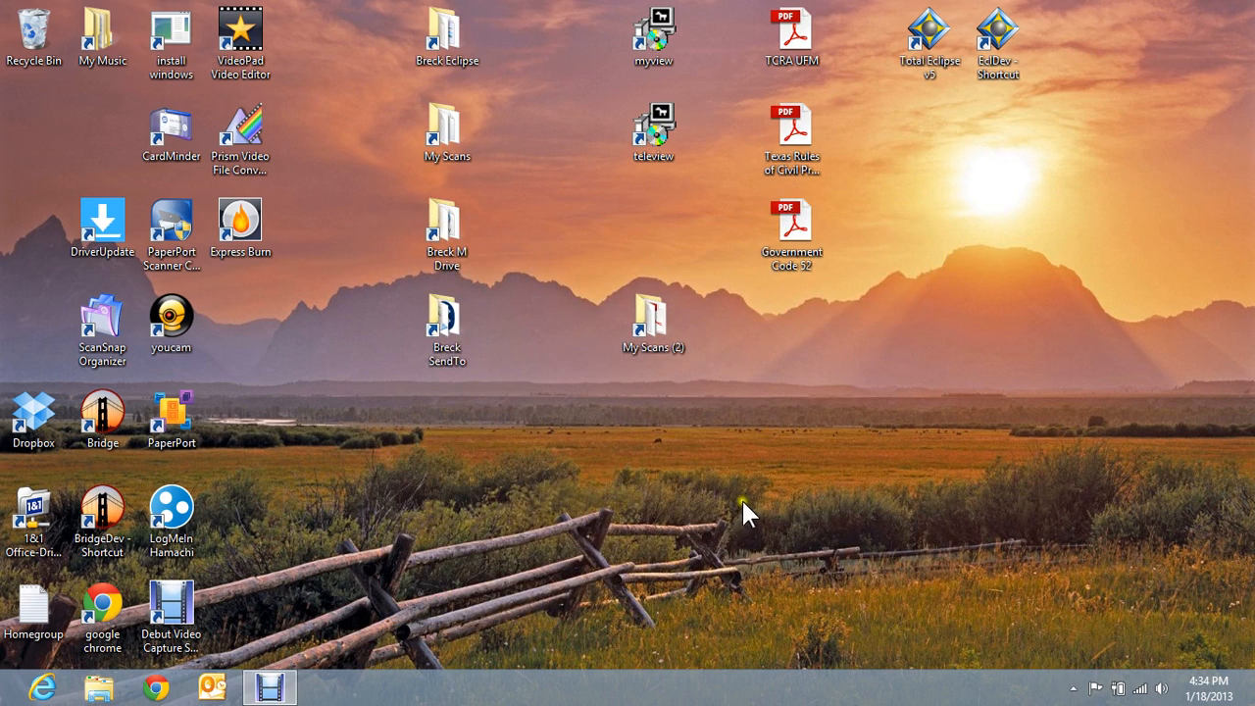
- Open My Scans (2) and the original My Scans shortcut to check they show the same folder
{"action": "left_click", "coordinate": [653, 330]}
{"action": "double_click", "coordinate": [653, 329]}
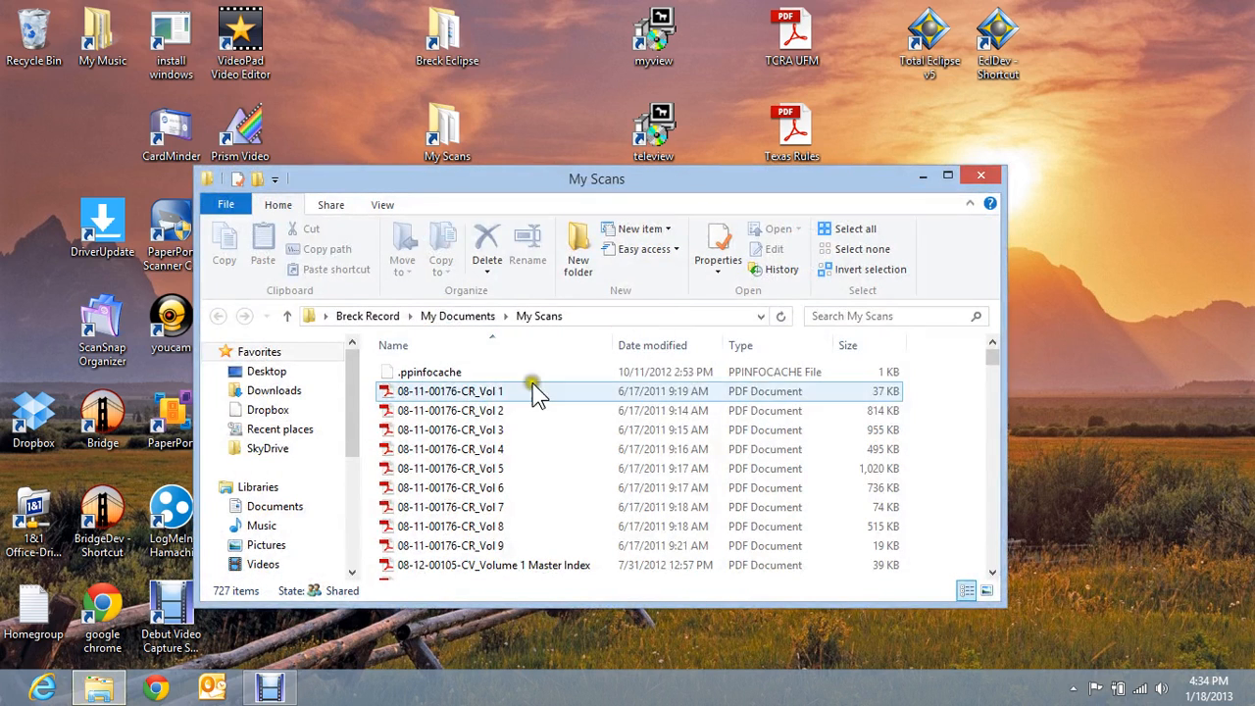
{"action": "left_click", "coordinate": [986, 176]}
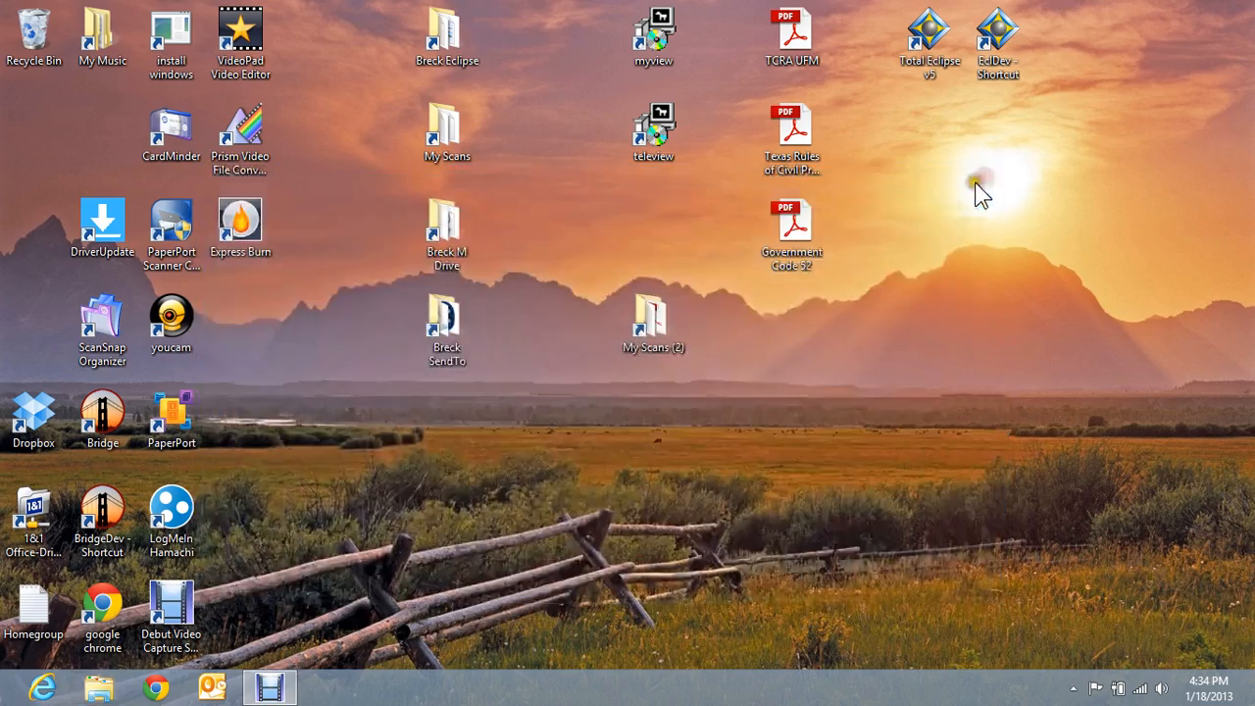
{"action": "double_click", "coordinate": [447, 133]}
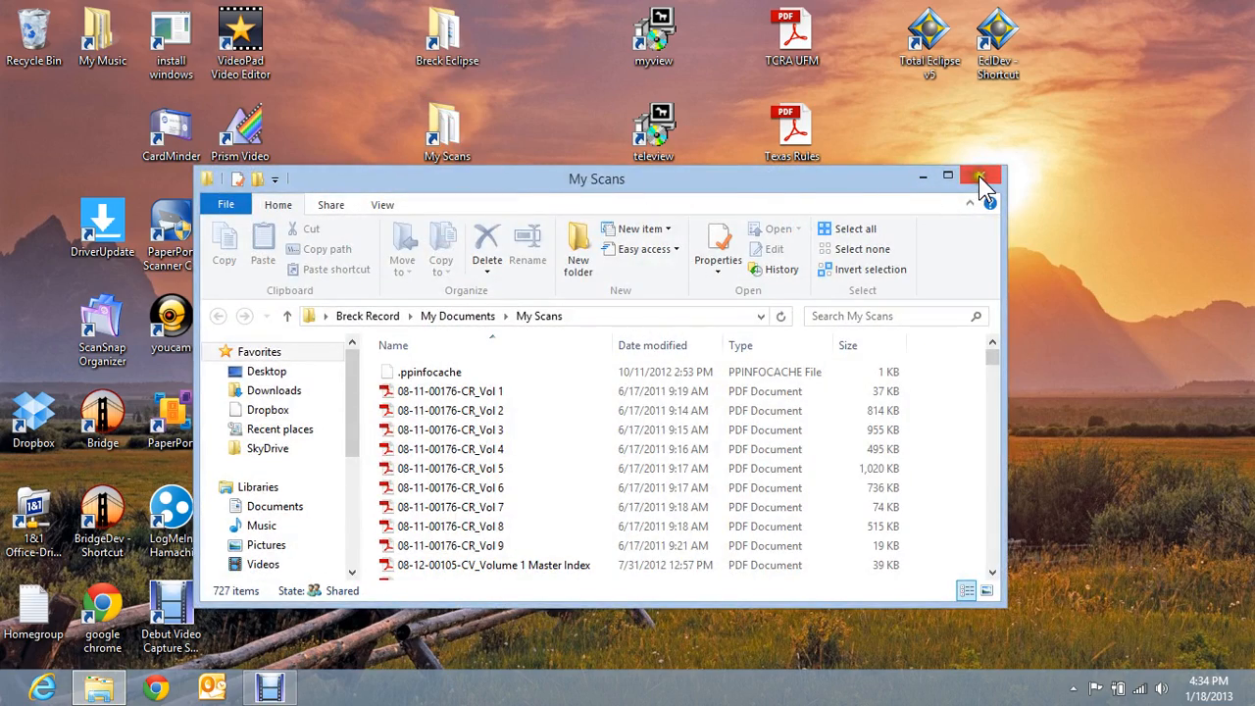
{"action": "left_click", "coordinate": [981, 177]}
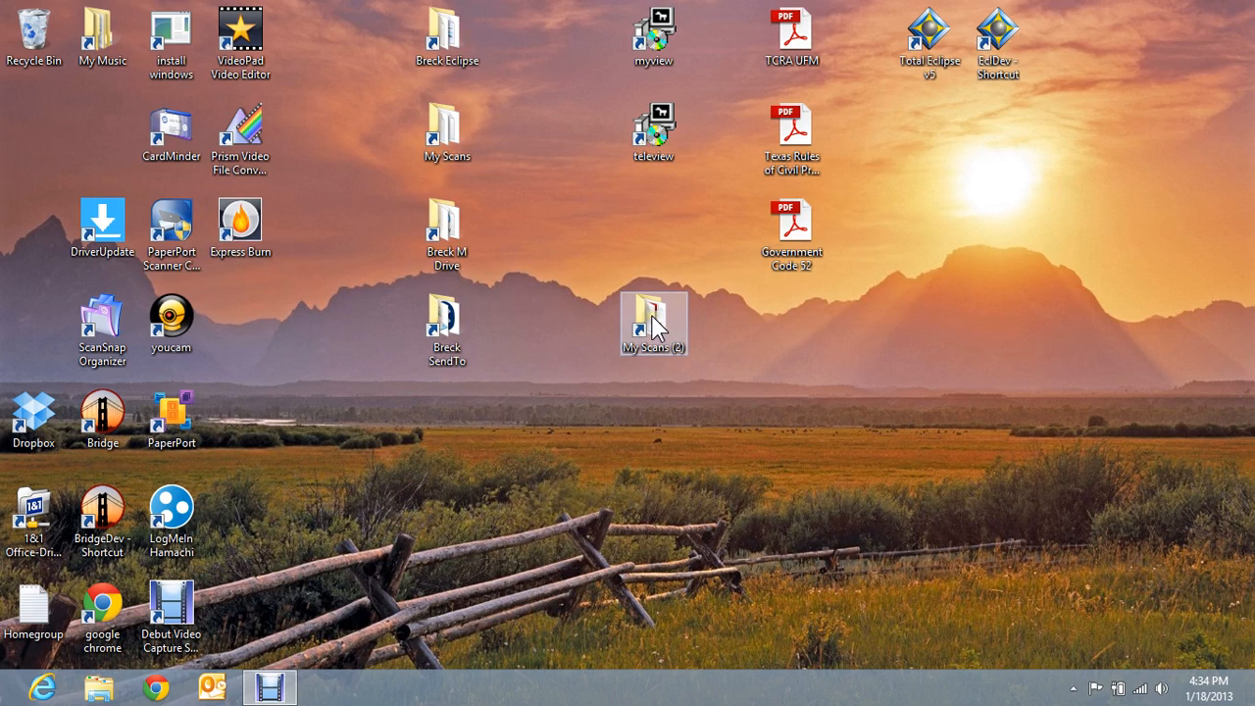
- Delete the My Scans (2) shortcut and confirm the removal
{"action": "right_click", "coordinate": [653, 318]}
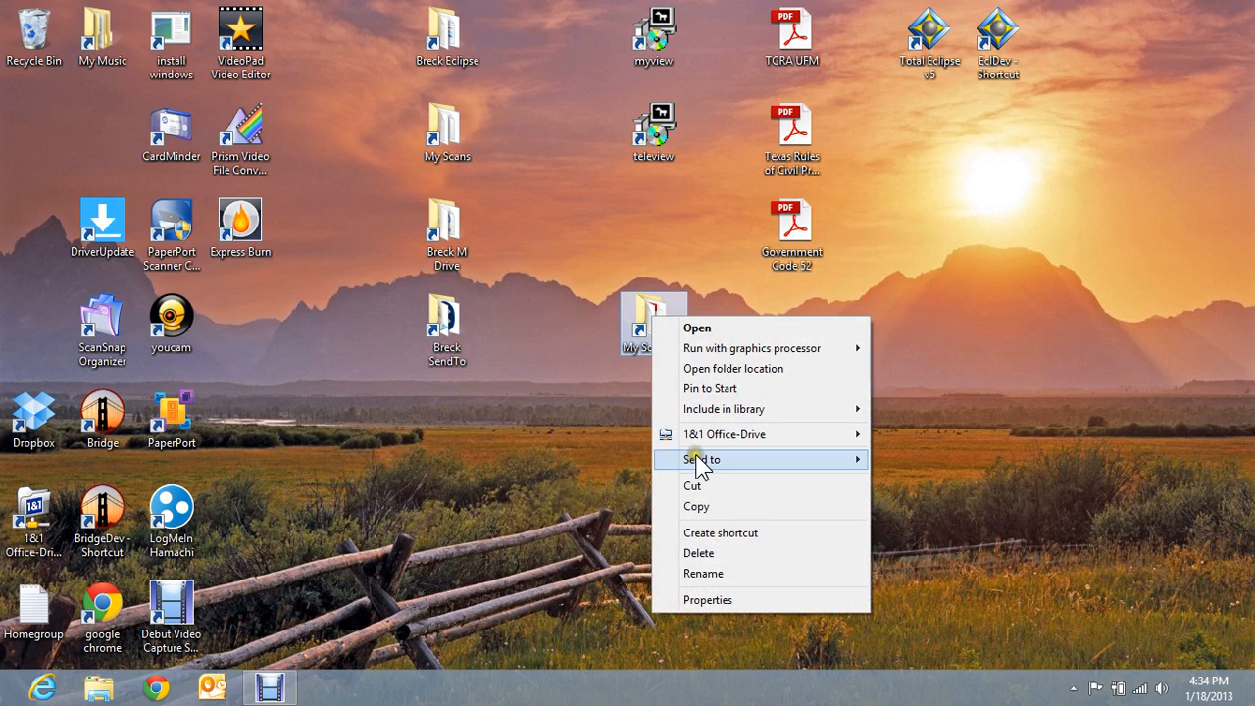
{"action": "left_click", "coordinate": [698, 553]}
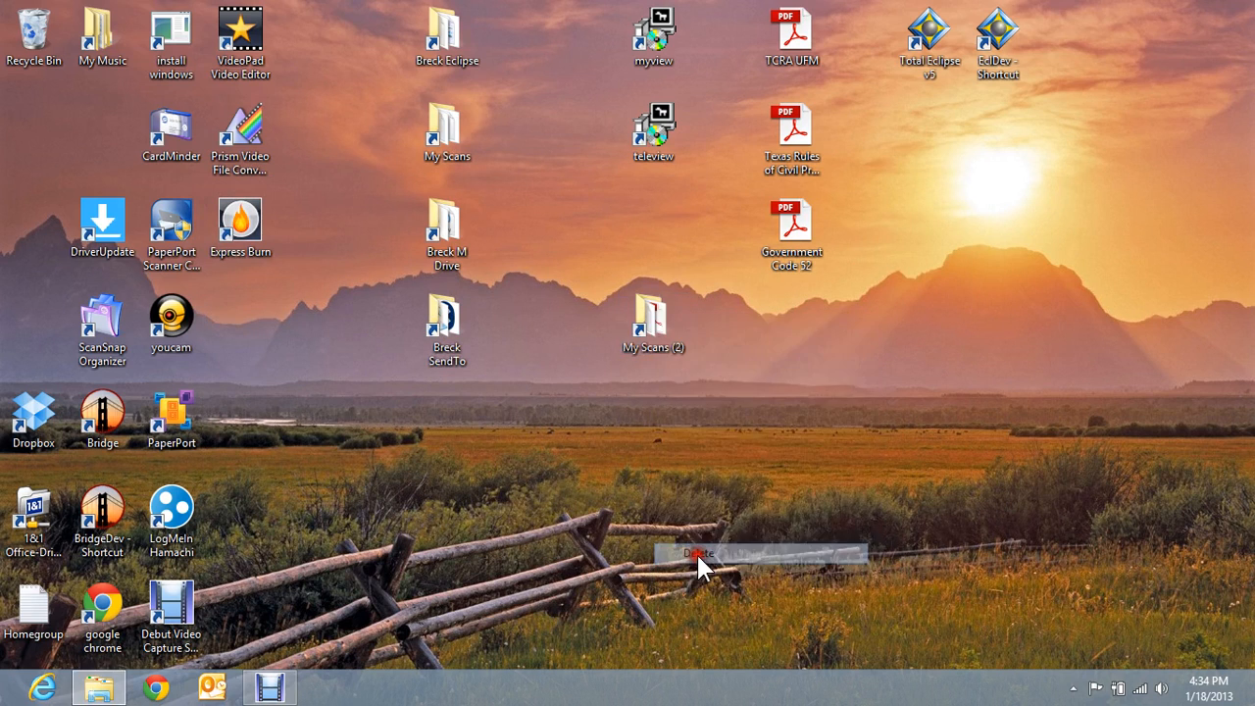
{"action": "left_click", "coordinate": [677, 419]}
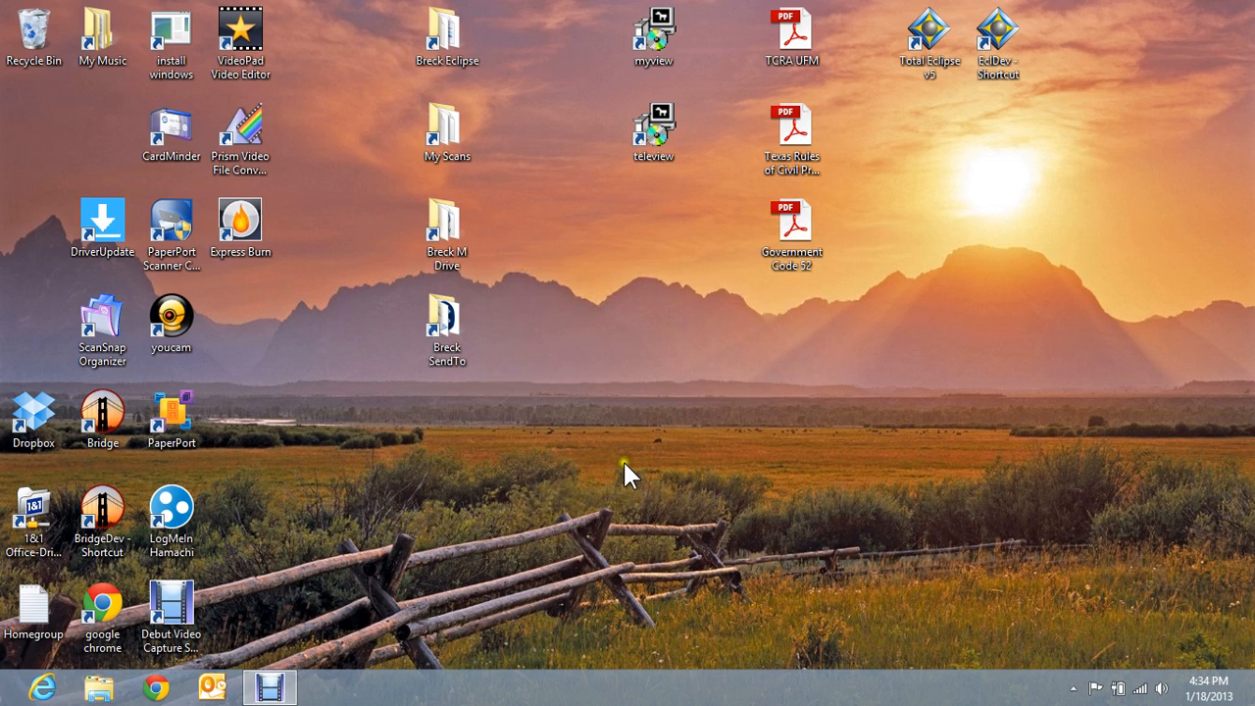
{"action": "double_click", "coordinate": [447, 328]}
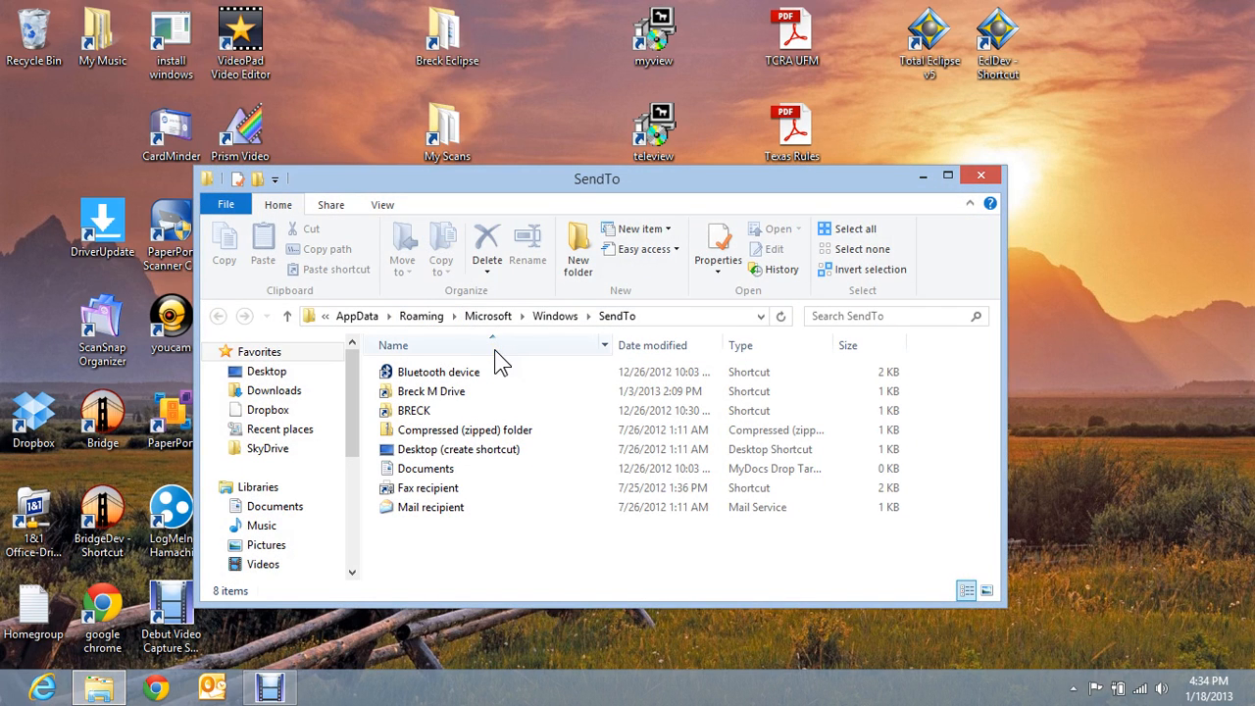
{"action": "left_click", "coordinate": [664, 317]}
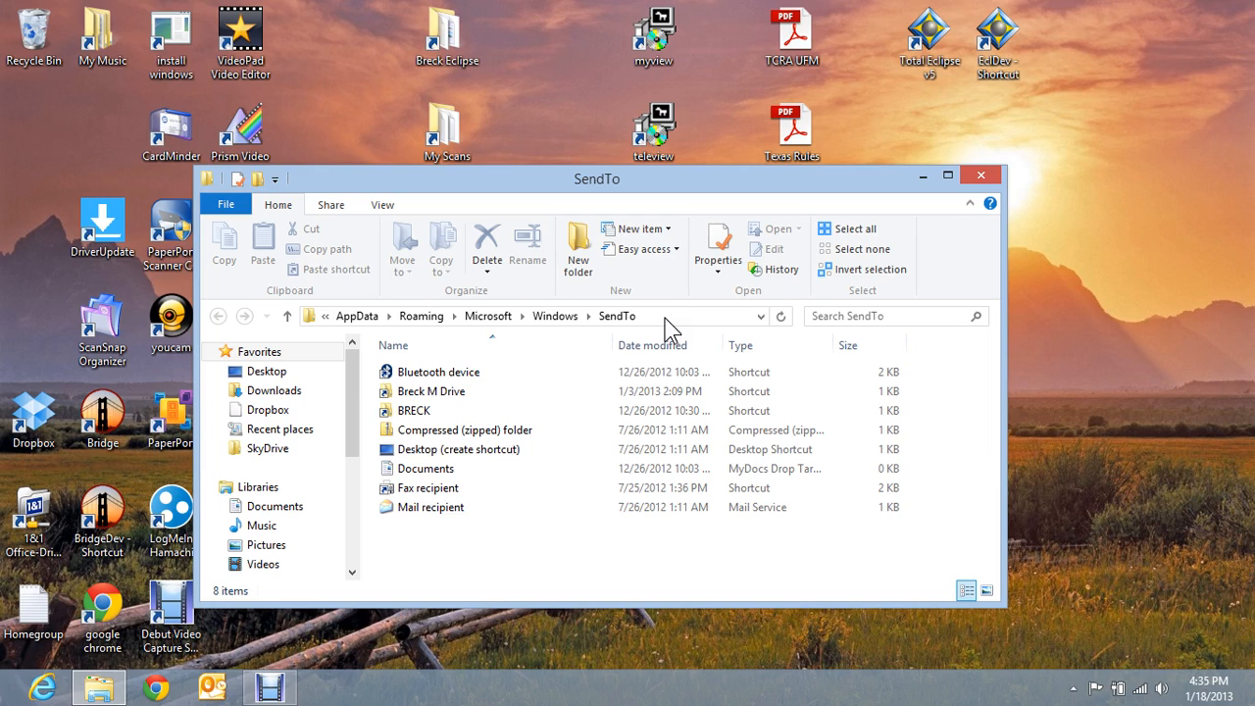
{"action": "left_click", "coordinate": [665, 318]}
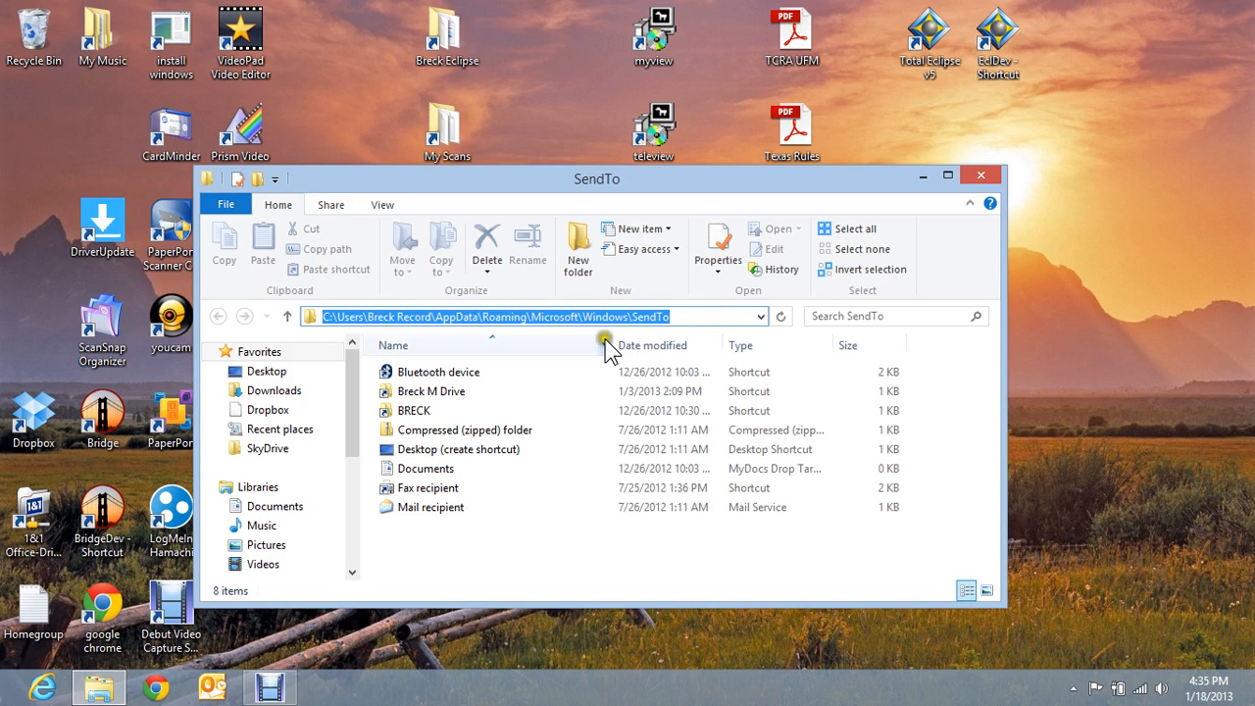
{"action": "left_click", "coordinate": [700, 316]}
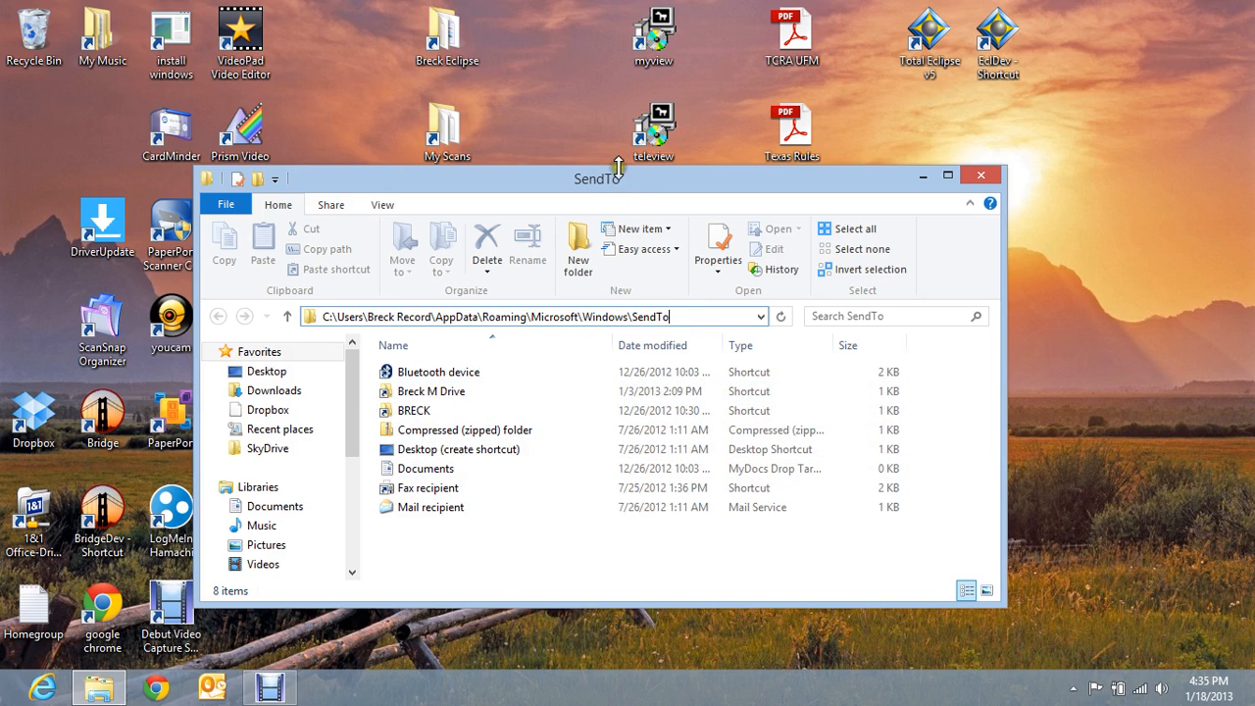
{"action": "left_click_drag", "start_coordinate": [640, 178], "coordinate": [638, 121]}
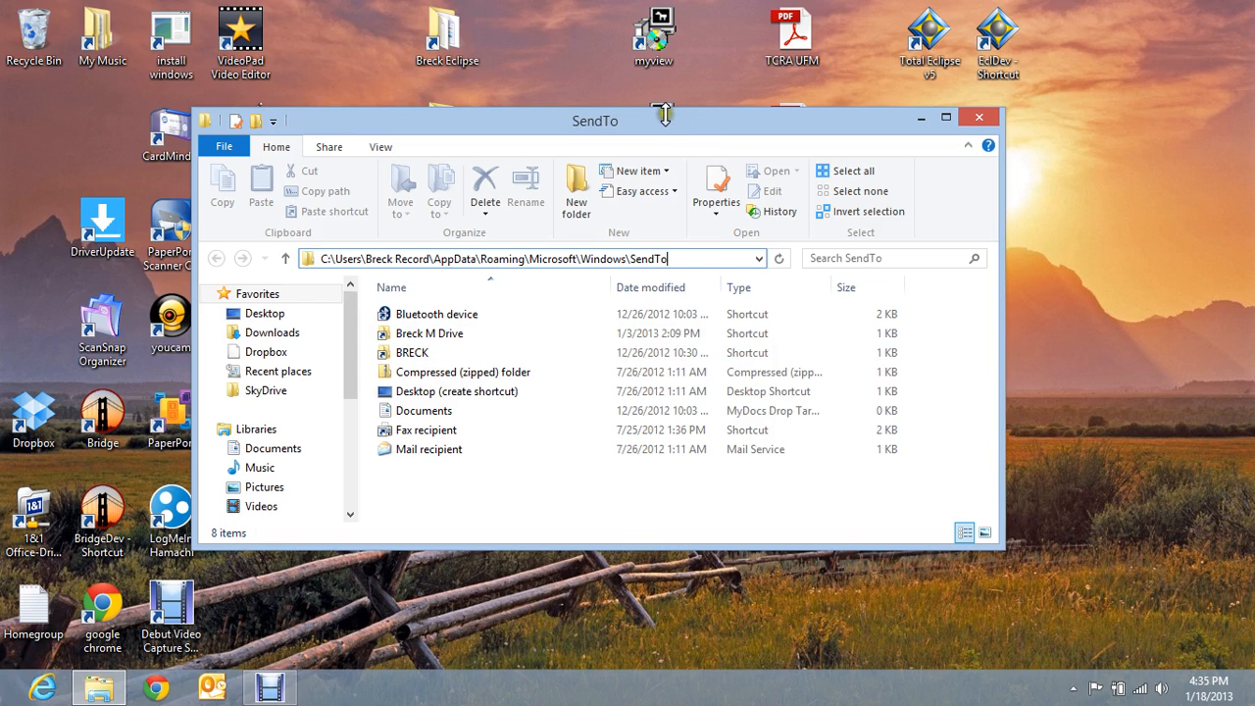
{"action": "left_click", "coordinate": [624, 128]}
{"action": "left_click", "coordinate": [977, 117]}
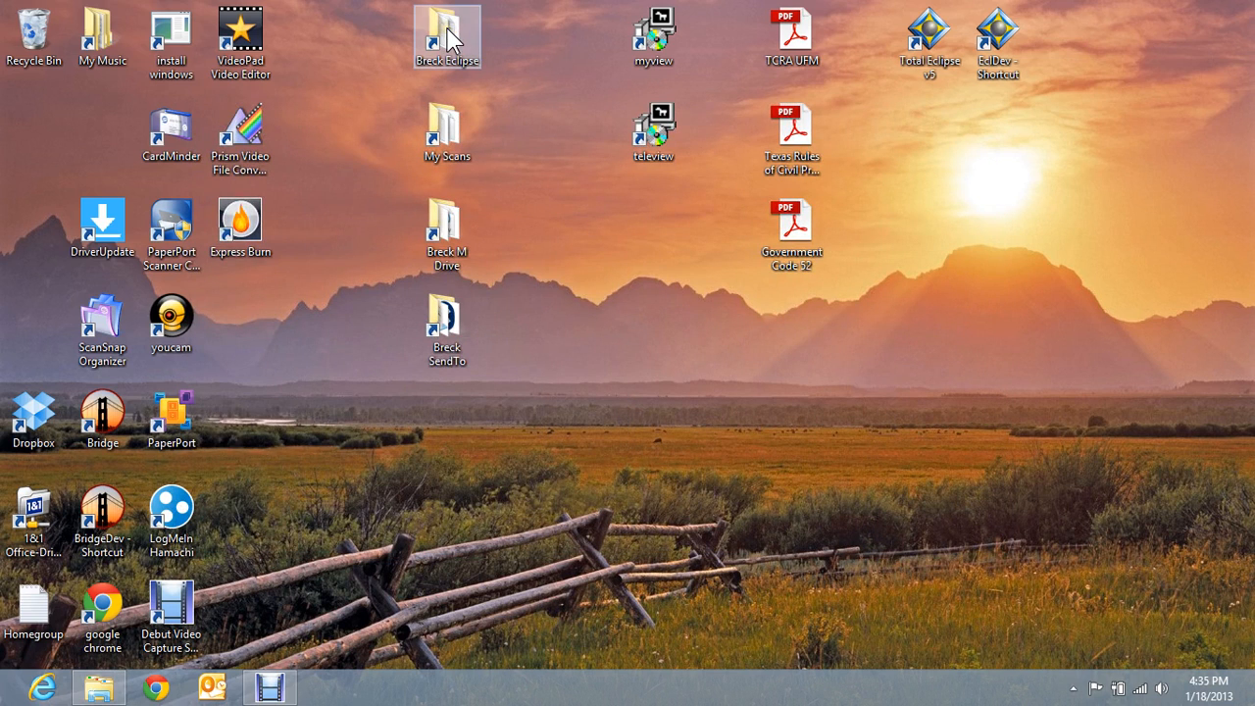
- Open the Breck Eclipse folder and locate the 011813 Eclipse Dictionary file
{"action": "double_click", "coordinate": [449, 39]}
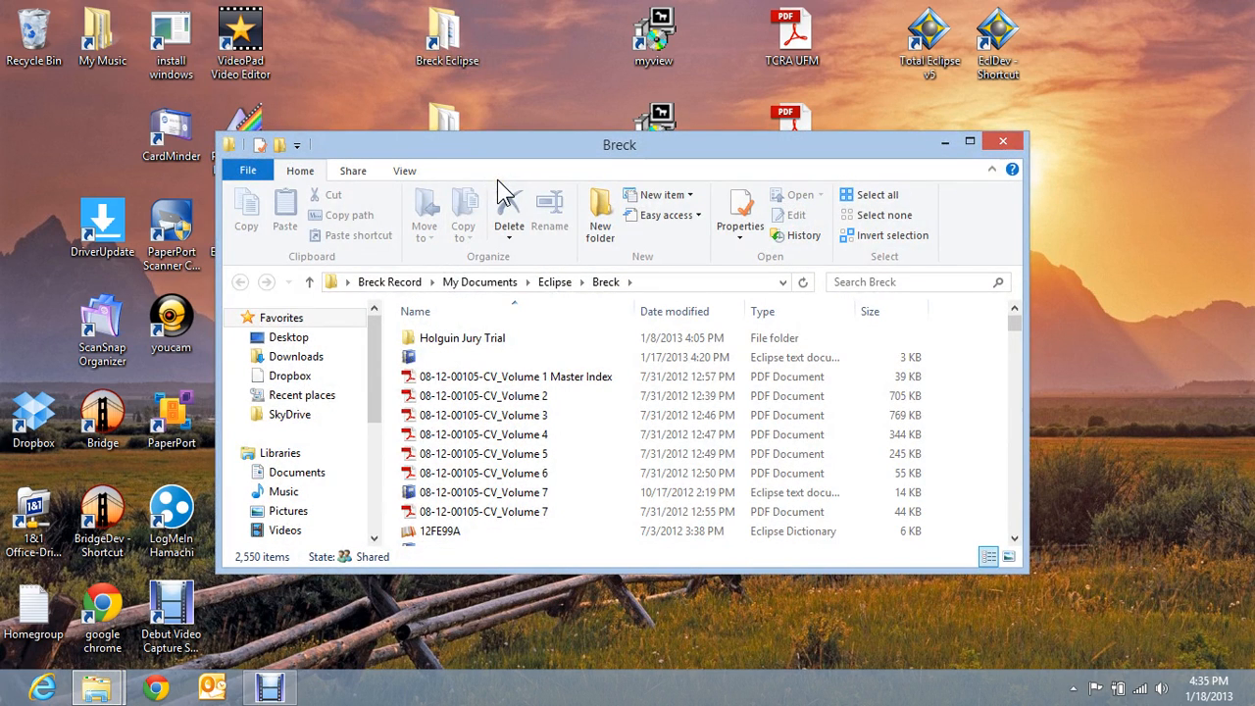
{"action": "left_click", "coordinate": [555, 340]}
{"action": "left_click", "coordinate": [506, 397]}
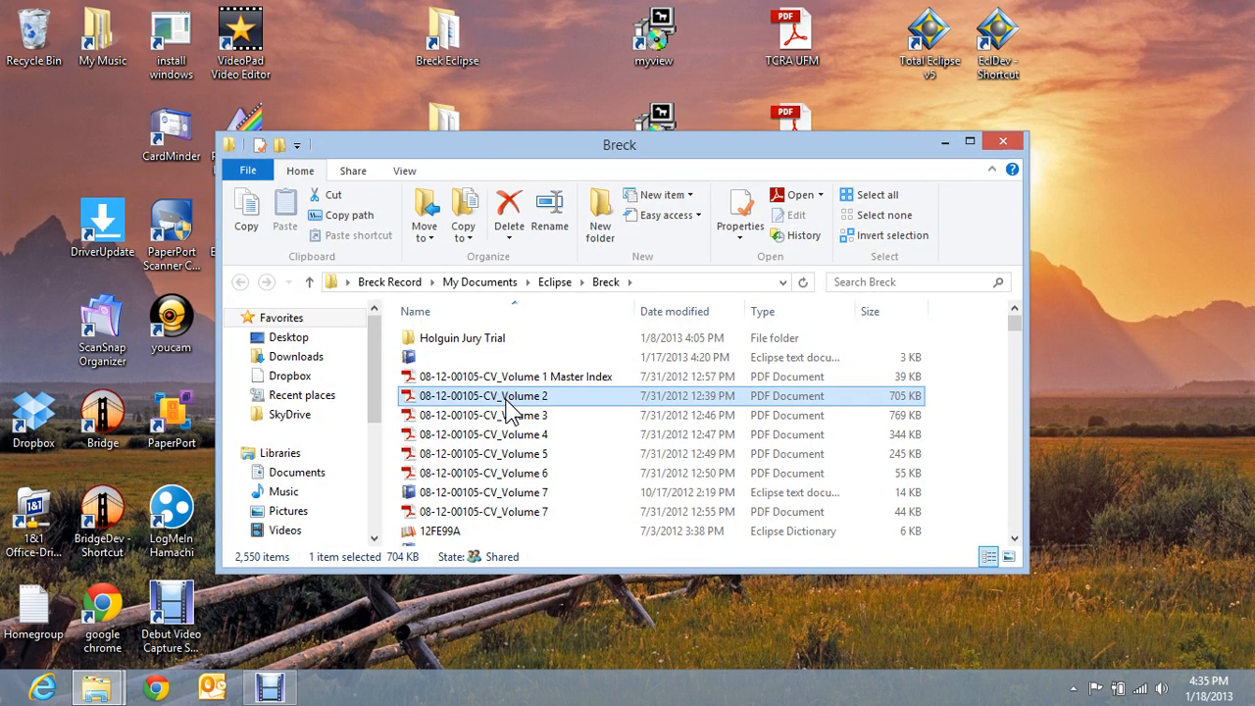
{"action": "type", "text": "01"}
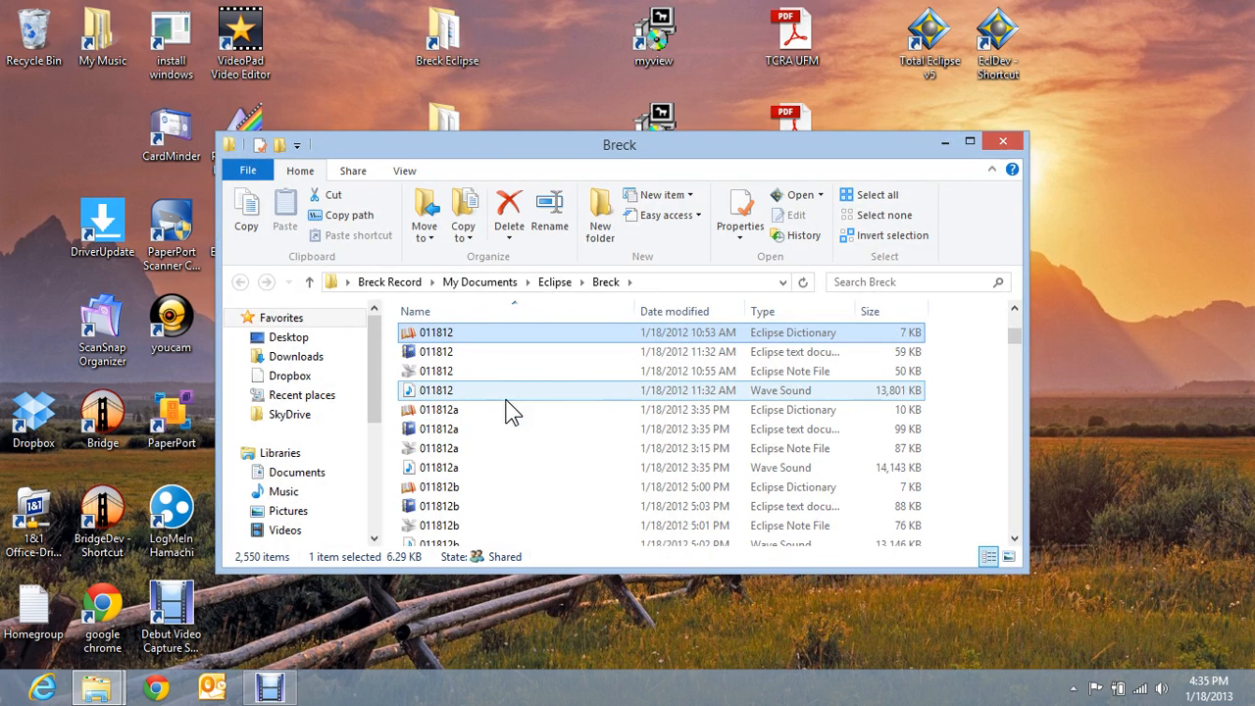
{"action": "scroll", "coordinate": [532, 462], "scroll_direction": "down", "scroll_amount": 2}
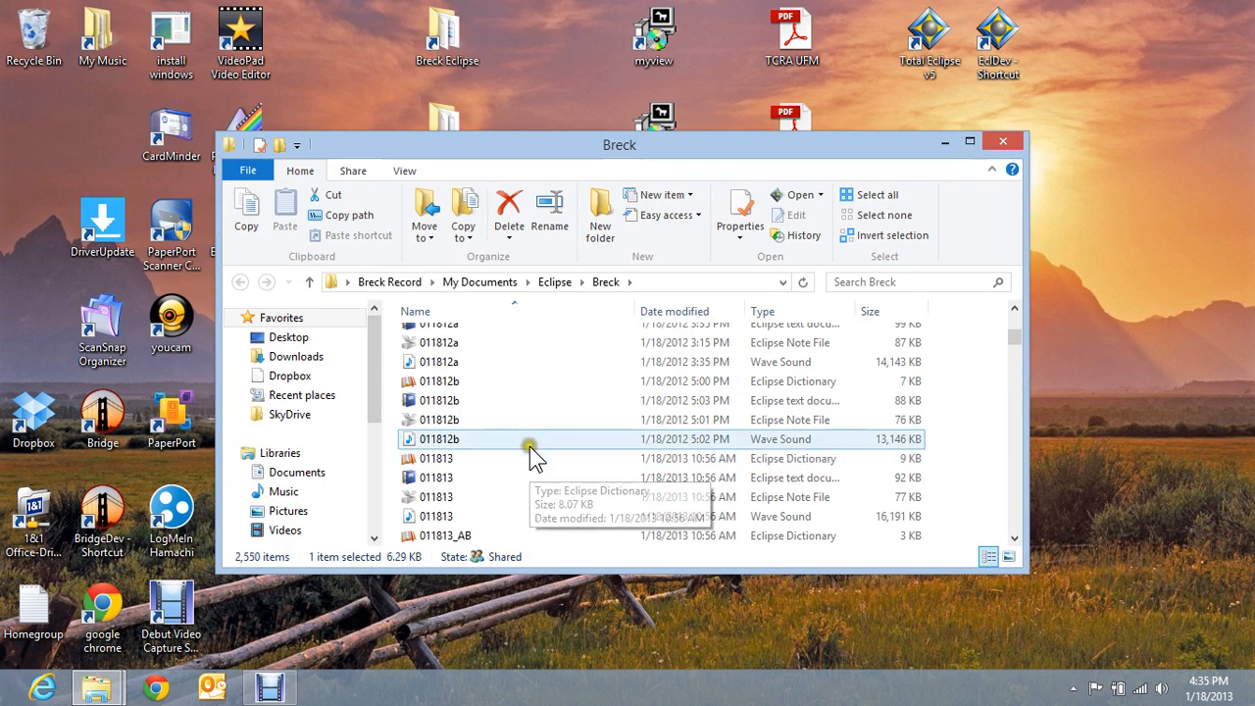
{"action": "left_click", "coordinate": [434, 459]}
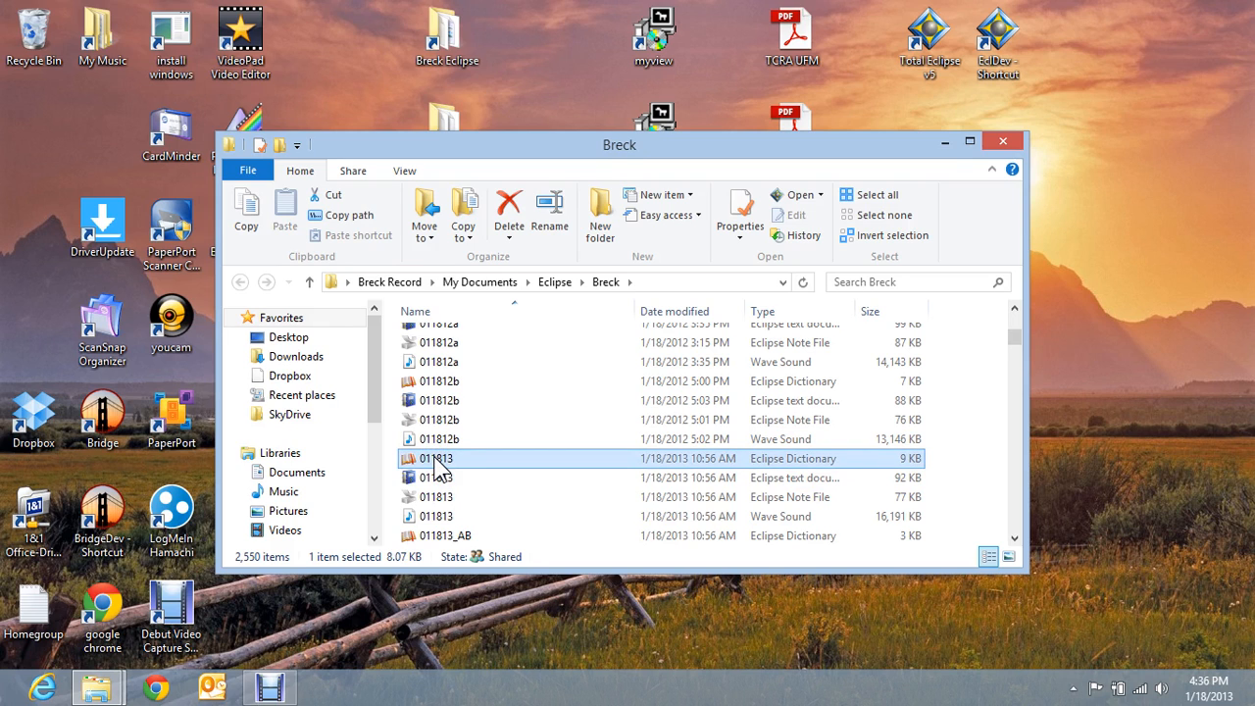
{"action": "key", "text": "Down"}
{"action": "key", "text": "Down"}
{"action": "key", "text": "Down"}
{"action": "key", "text": "Down"}
{"action": "key", "text": "Down"}
{"action": "key", "text": "Down"}
{"action": "key", "text": "Down"}
{"action": "key", "text": "Down"}
{"action": "key", "text": "Down"}
{"action": "key", "text": "Down"}
{"action": "key", "text": "Down"}
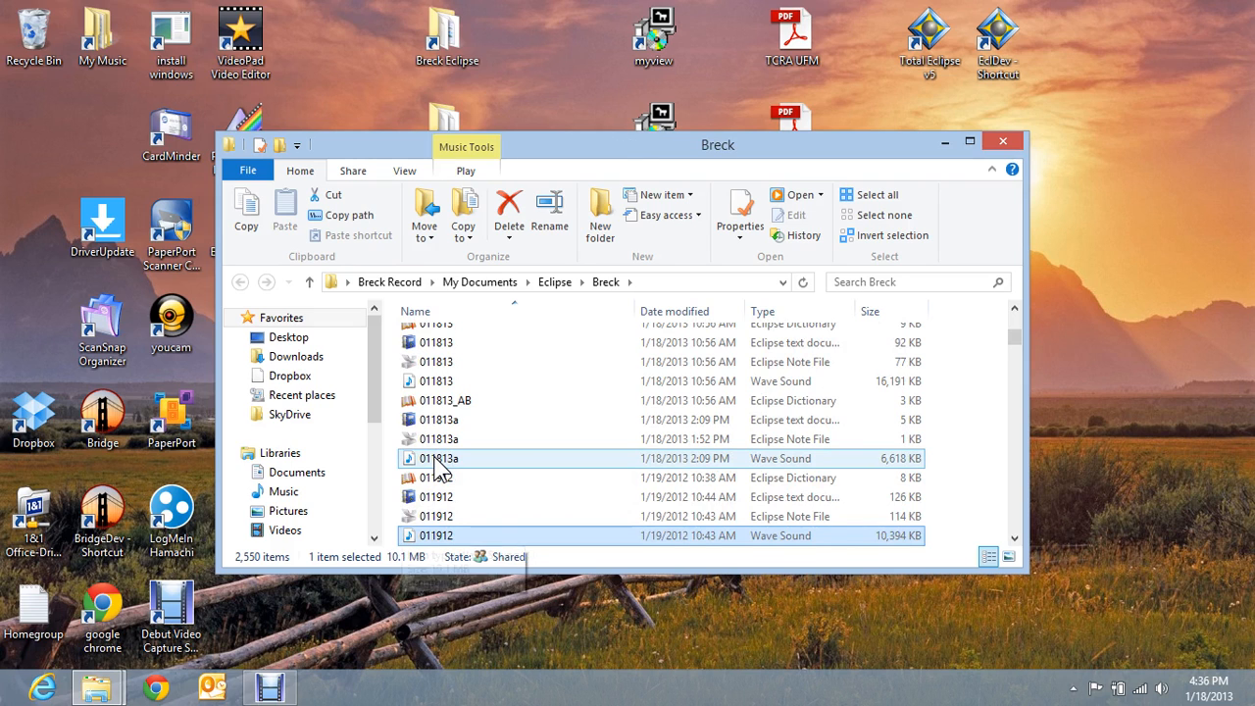
{"action": "key", "text": "Up"}
{"action": "key", "text": "Up"}
{"action": "key", "text": "Up"}
{"action": "key", "text": "Up"}
{"action": "key", "text": "Up"}
{"action": "key", "text": "Up"}
{"action": "key", "text": "Up"}
{"action": "key", "text": "Up"}
{"action": "key", "text": "Up"}
{"action": "key", "text": "Up"}
{"action": "key", "text": "Up"}
{"action": "key", "text": "Up"}
{"action": "key", "text": "Up"}
{"action": "key", "text": "Up"}
{"action": "key", "text": "Up"}
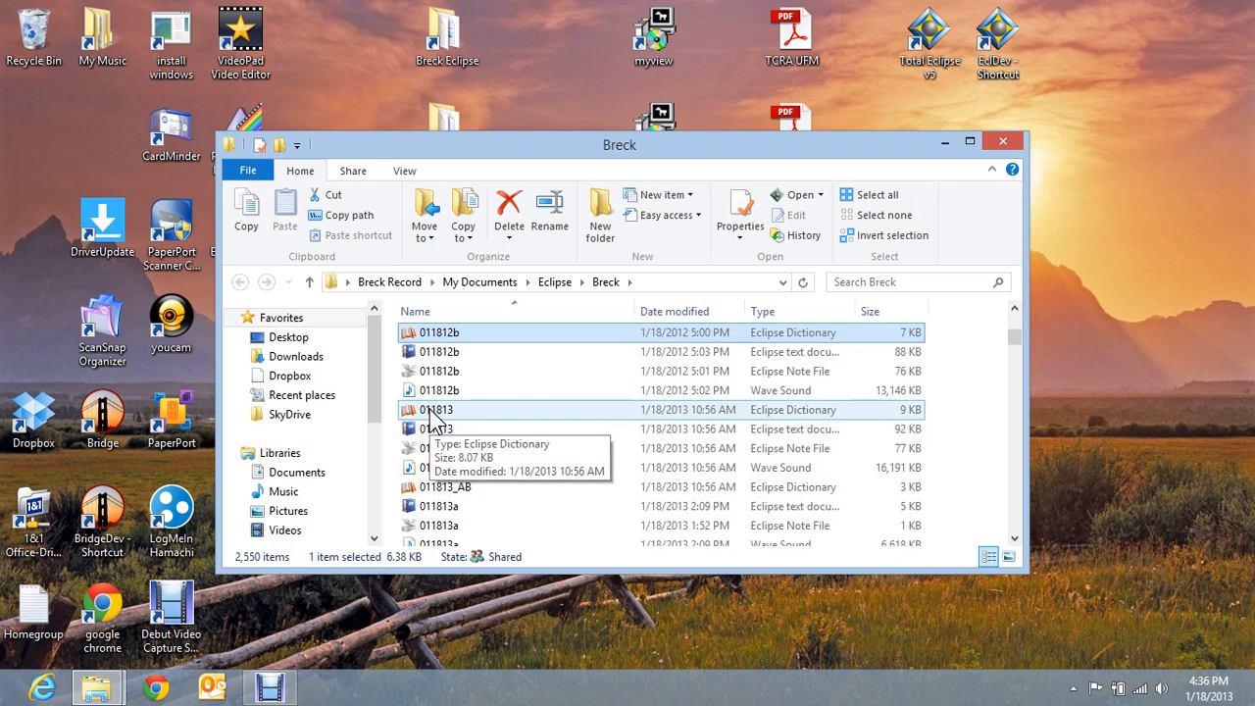
{"action": "right_click", "coordinate": [429, 409]}
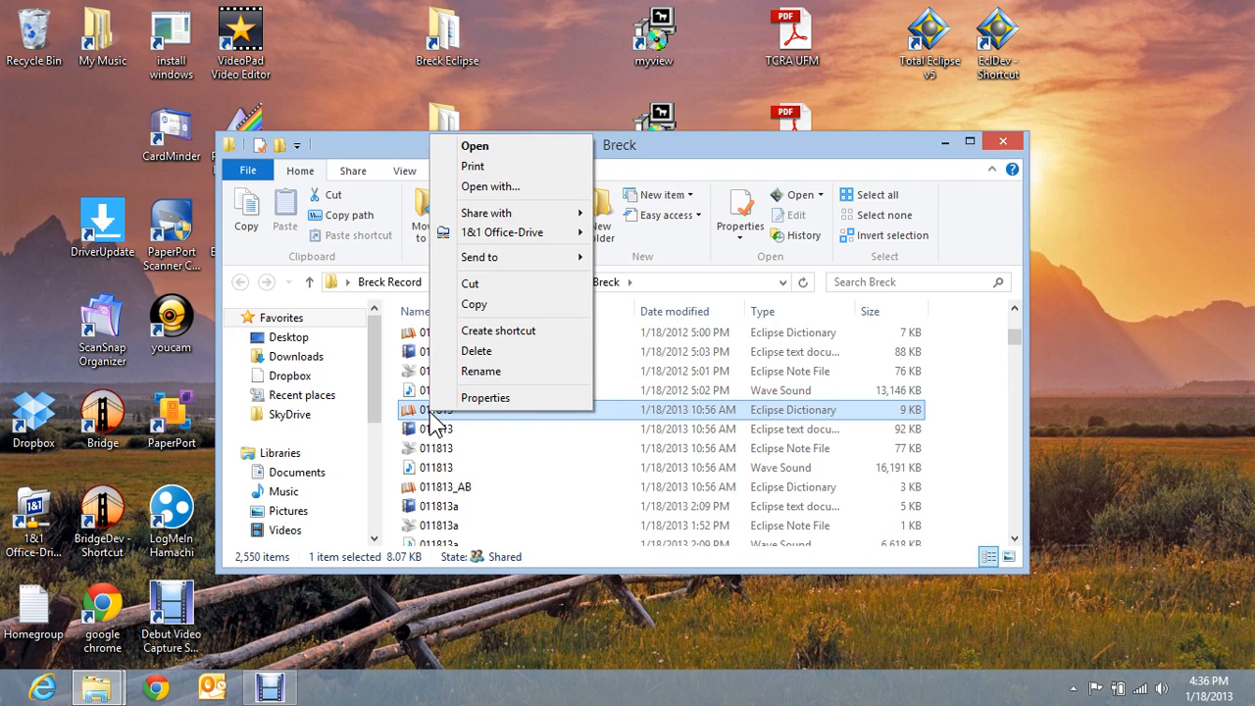
{"action": "left_click", "coordinate": [522, 260]}
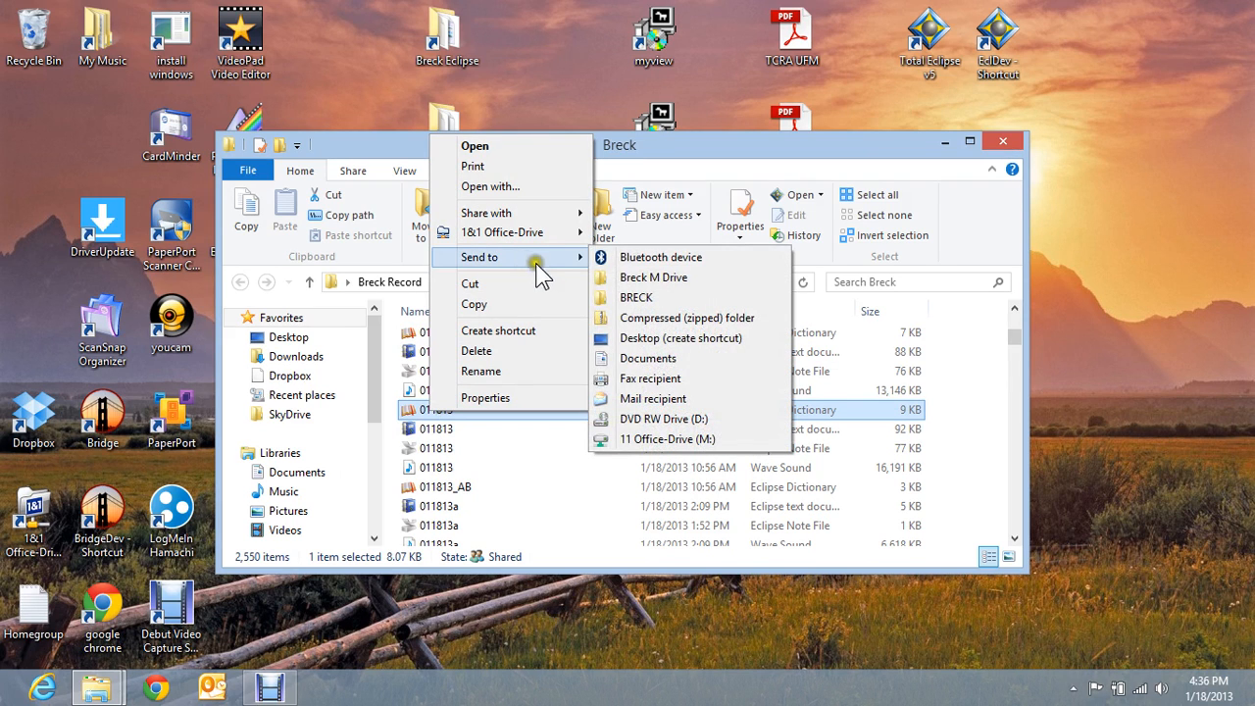
{"action": "left_click", "coordinate": [651, 279]}
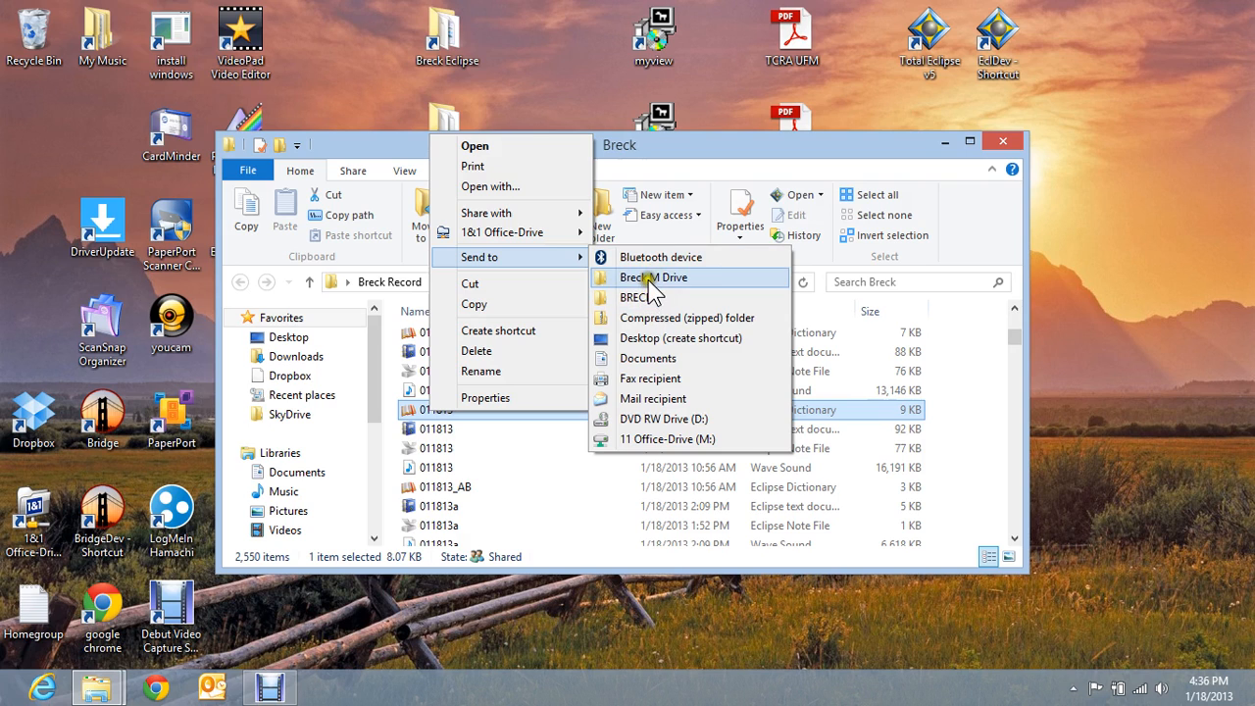
{"action": "left_click", "coordinate": [693, 145]}
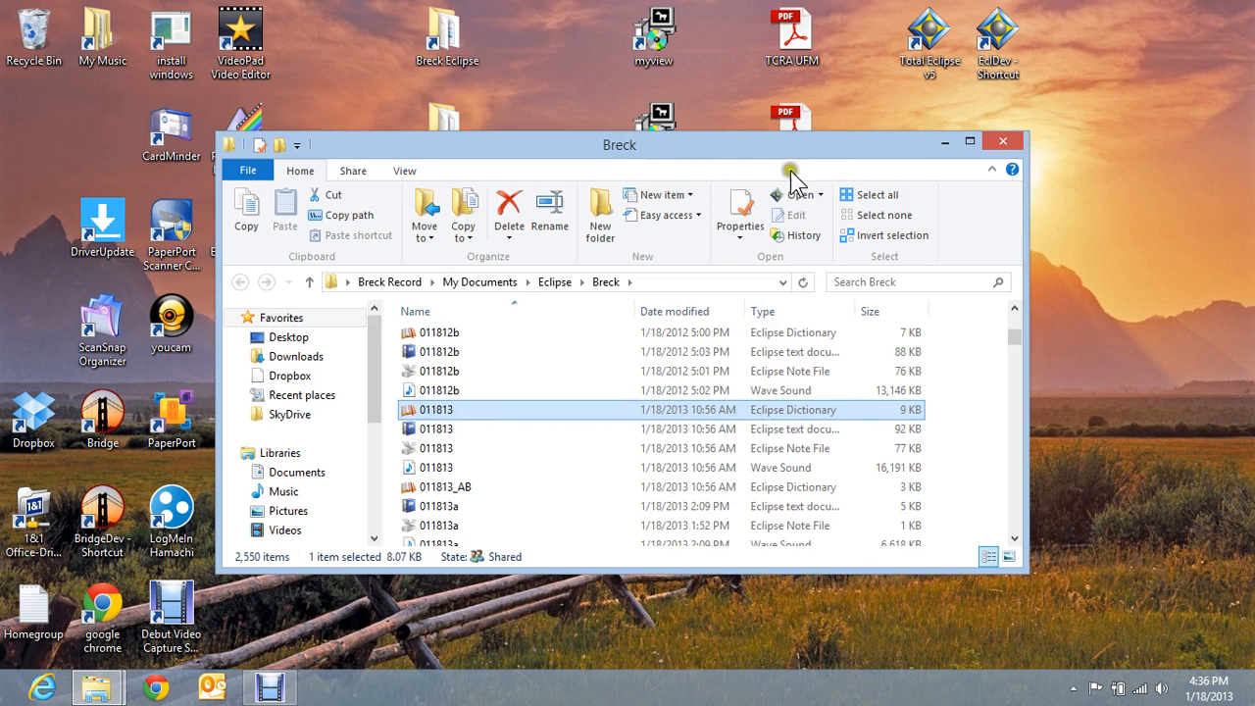
- Open the SendTo folder from the Breck SendTo desktop shortcut
{"action": "left_click_drag", "start_coordinate": [827, 152], "coordinate": [798, 392]}
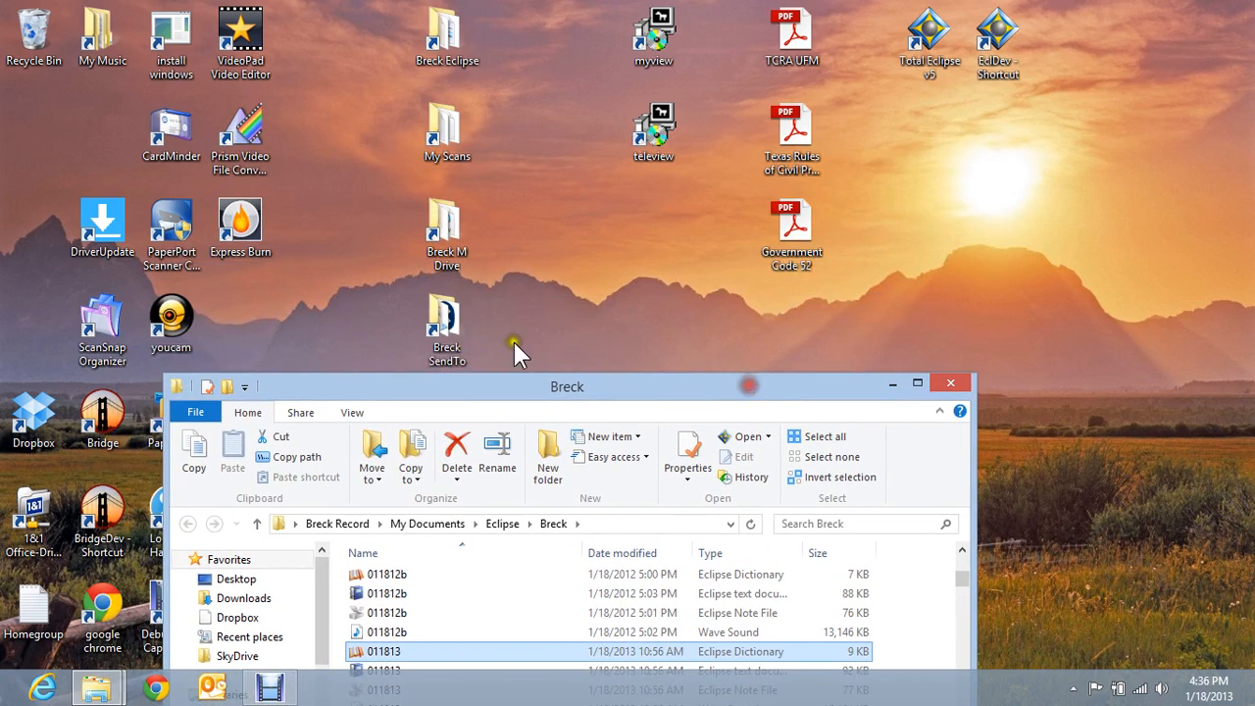
{"action": "left_click", "coordinate": [446, 334]}
{"action": "double_click", "coordinate": [446, 333]}
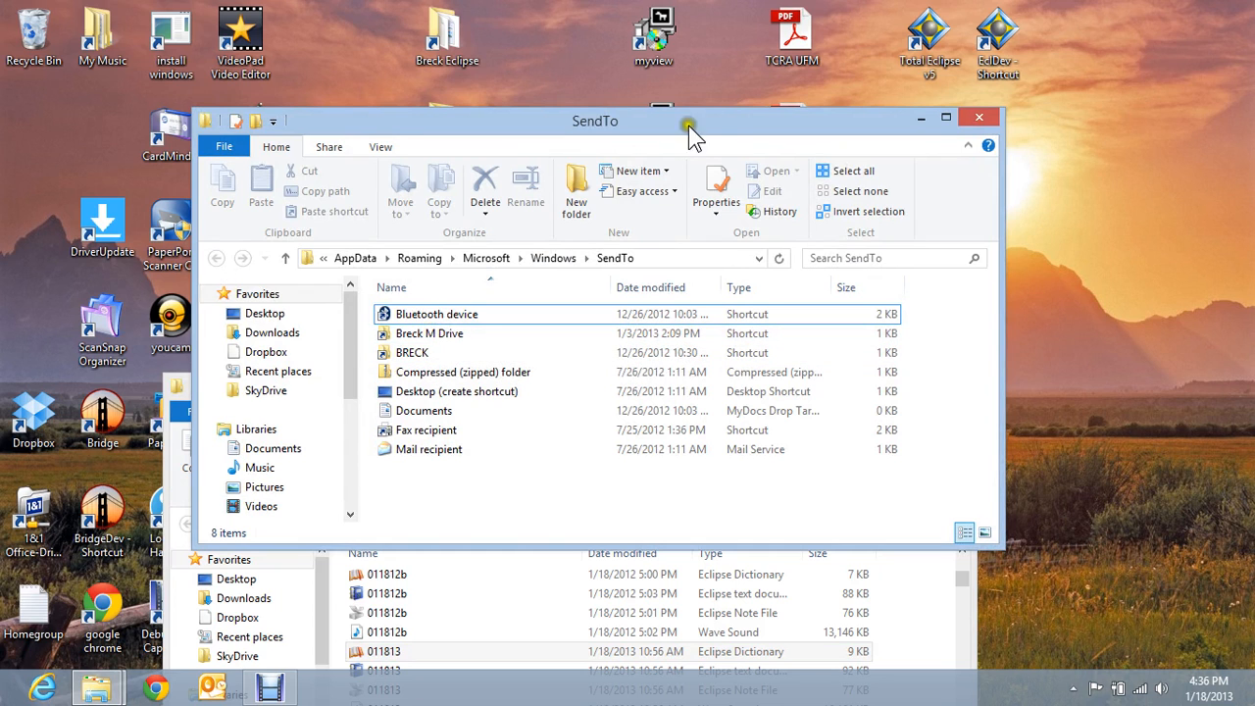
{"action": "left_click_drag", "start_coordinate": [648, 122], "coordinate": [769, 70]}
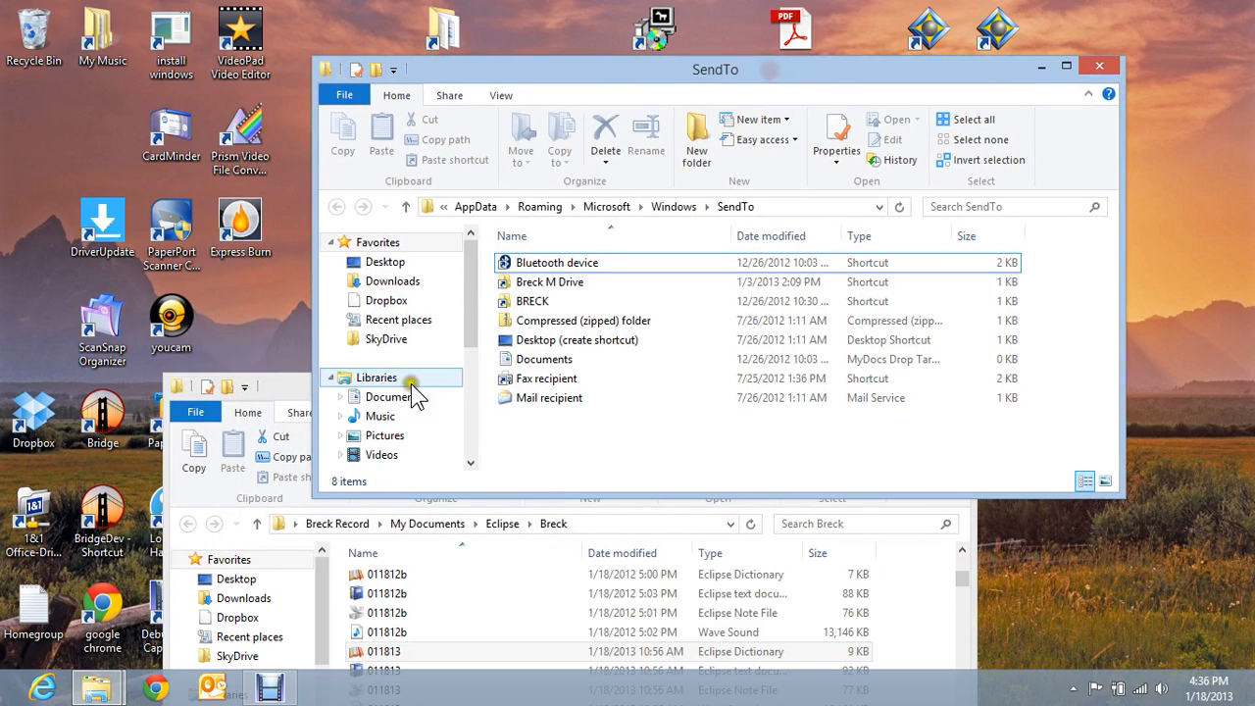
- Close the Breck folder window, leaving only SendTo open
{"action": "left_click", "coordinate": [291, 382]}
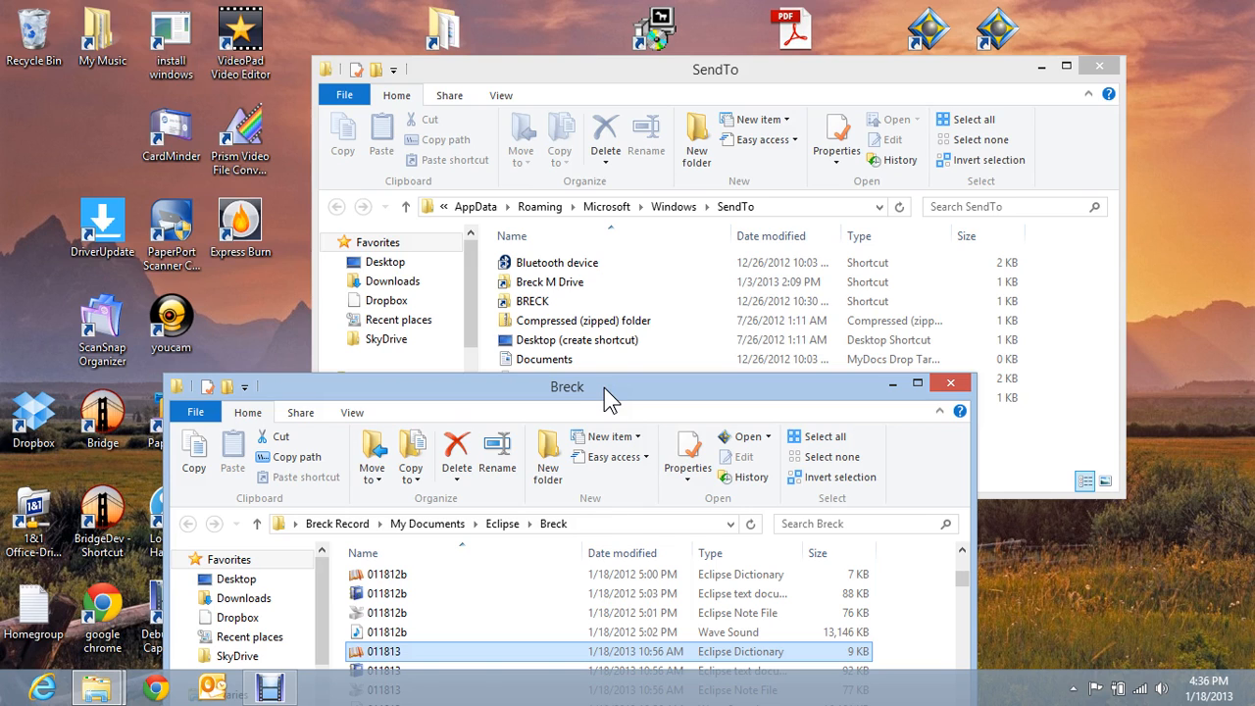
{"action": "left_click_drag", "start_coordinate": [604, 388], "coordinate": [641, 244]}
{"action": "left_click", "coordinate": [987, 241]}
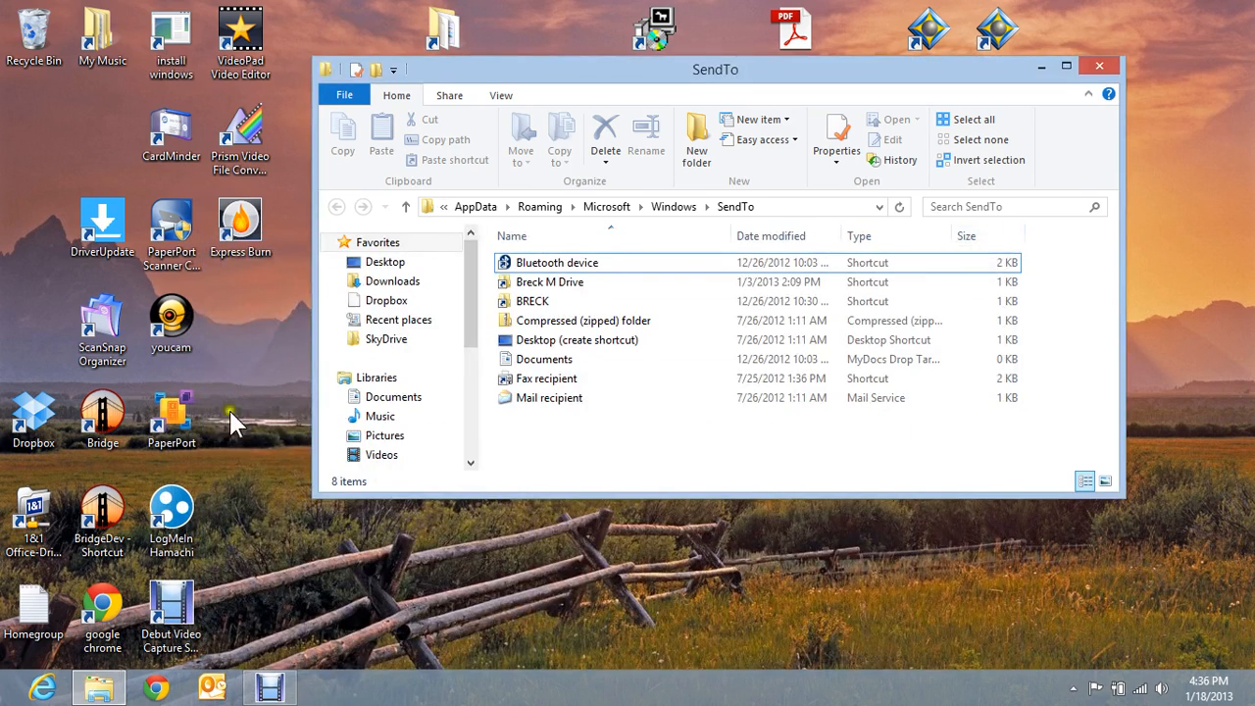
{"action": "left_click_drag", "start_coordinate": [612, 67], "coordinate": [588, 338]}
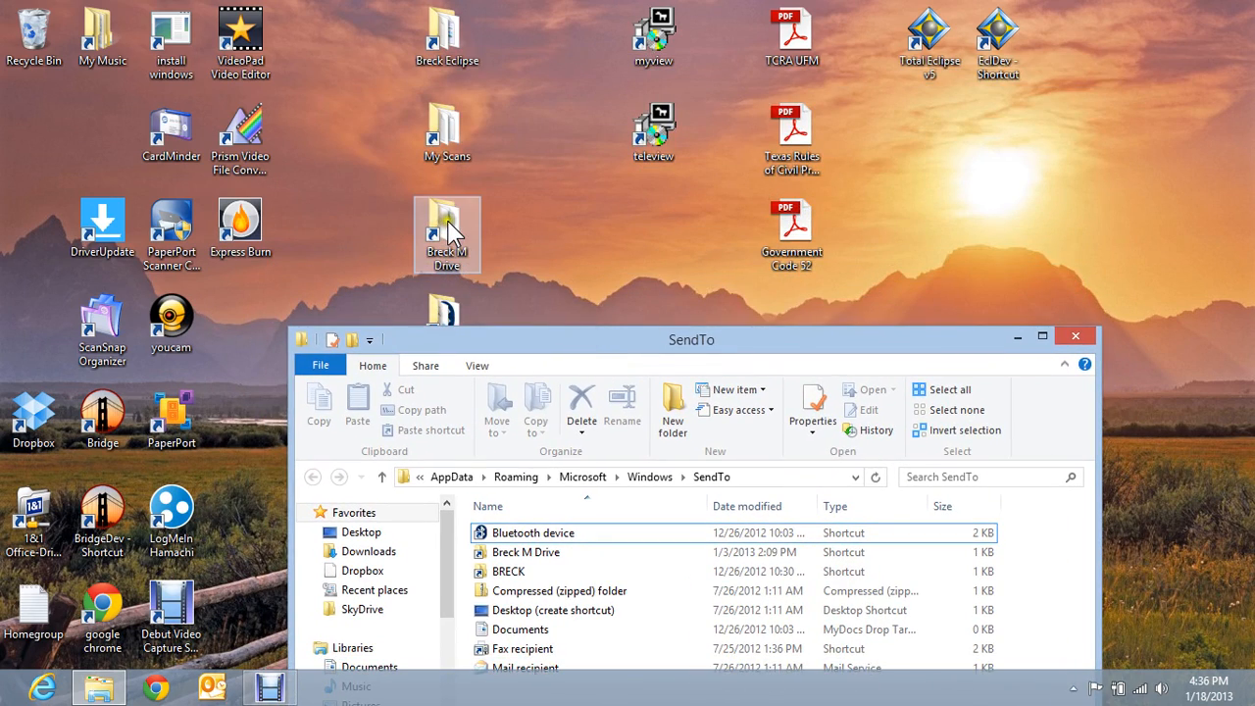
- Open M:\My Documents\Breck Eclipse, snapping it right and SendTo left
{"action": "double_click", "coordinate": [452, 232]}
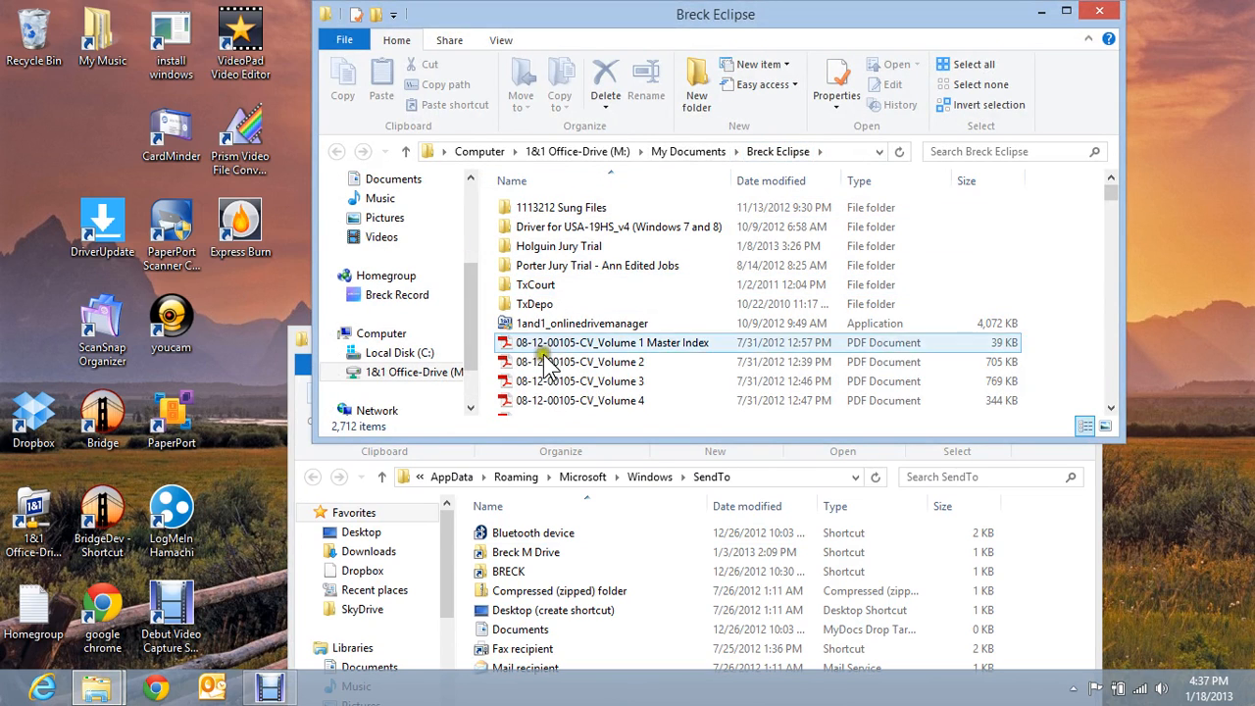
{"action": "left_click", "coordinate": [831, 154]}
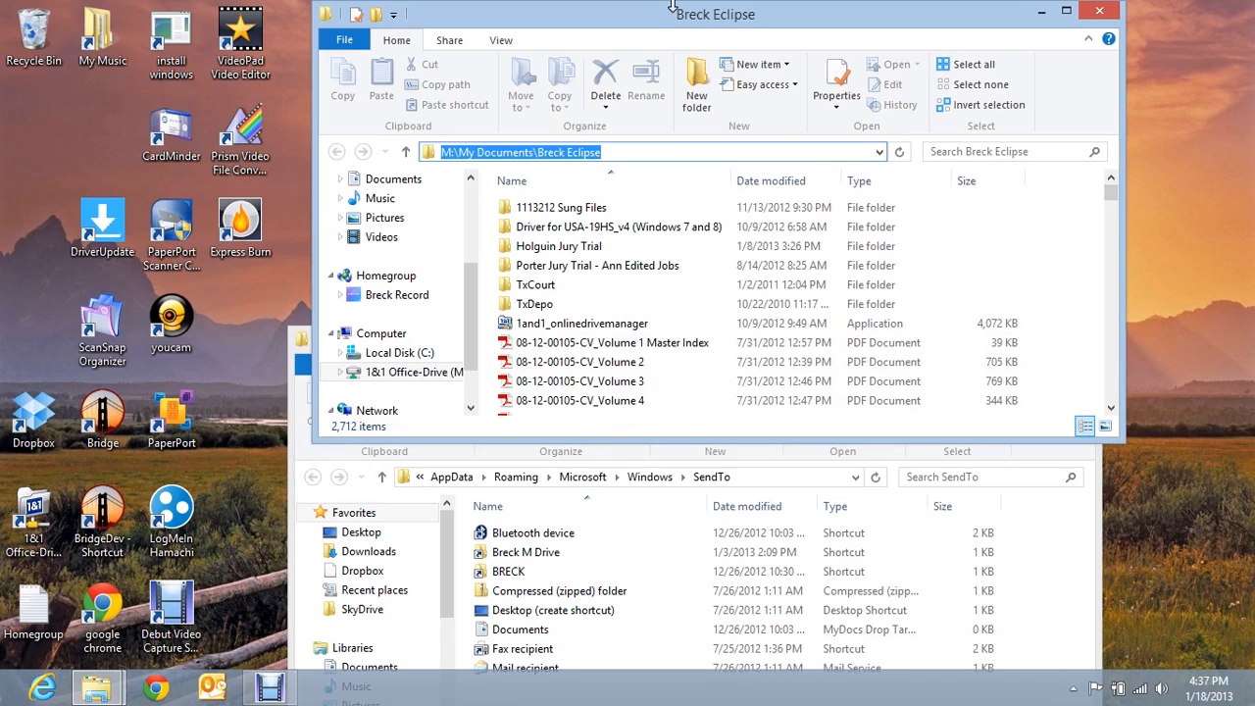
{"action": "left_click_drag", "start_coordinate": [676, 27], "coordinate": [1254, 30]}
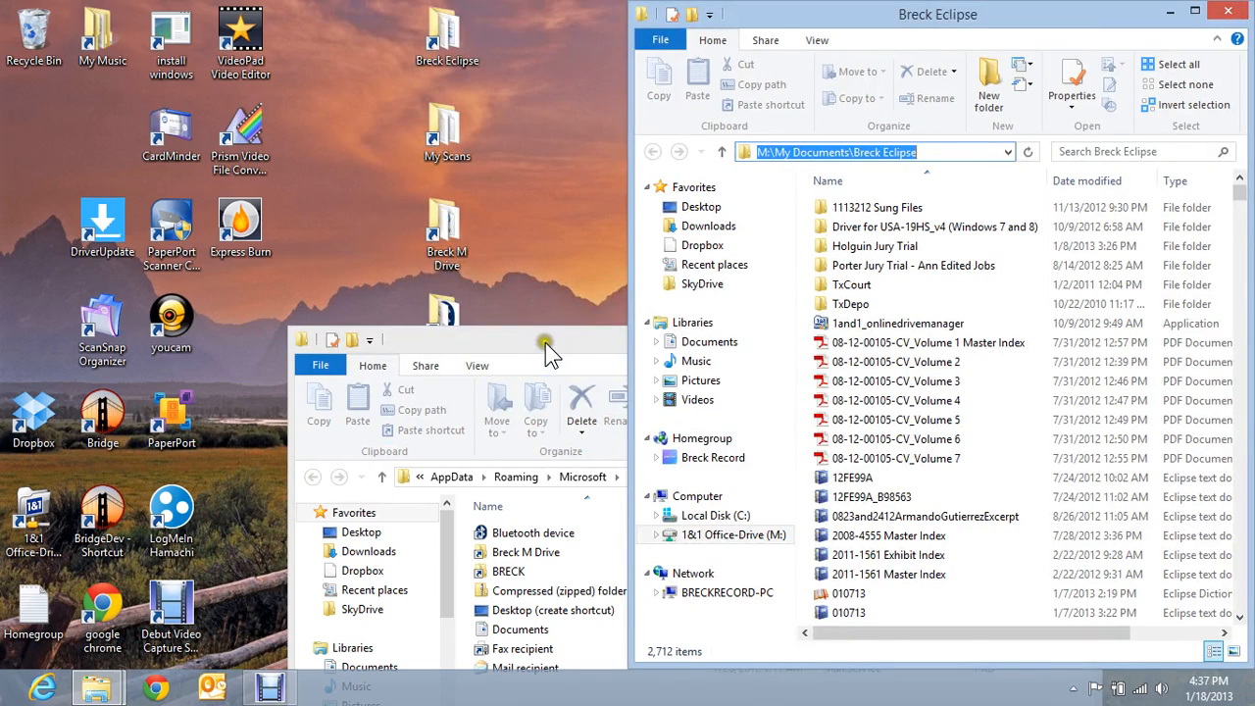
{"action": "left_click_drag", "start_coordinate": [546, 347], "coordinate": [3, 147]}
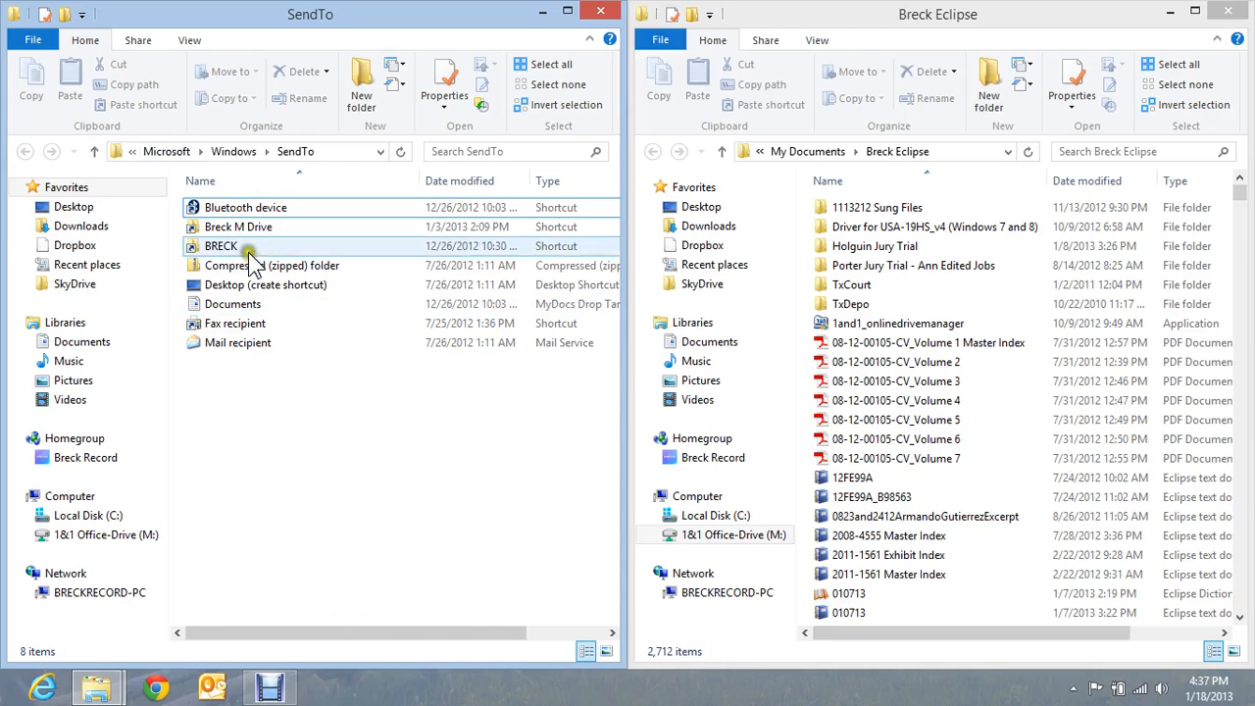
{"action": "right_click", "coordinate": [270, 389]}
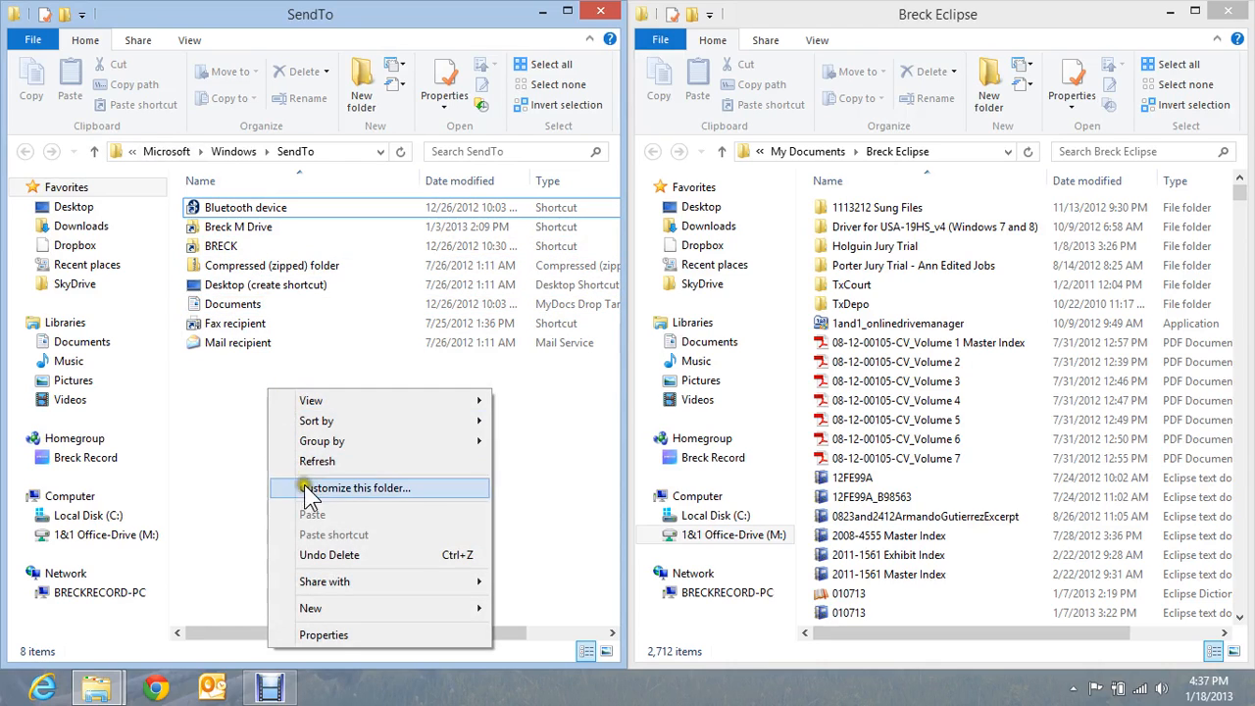
{"action": "mouse_move", "coordinate": [327, 613]}
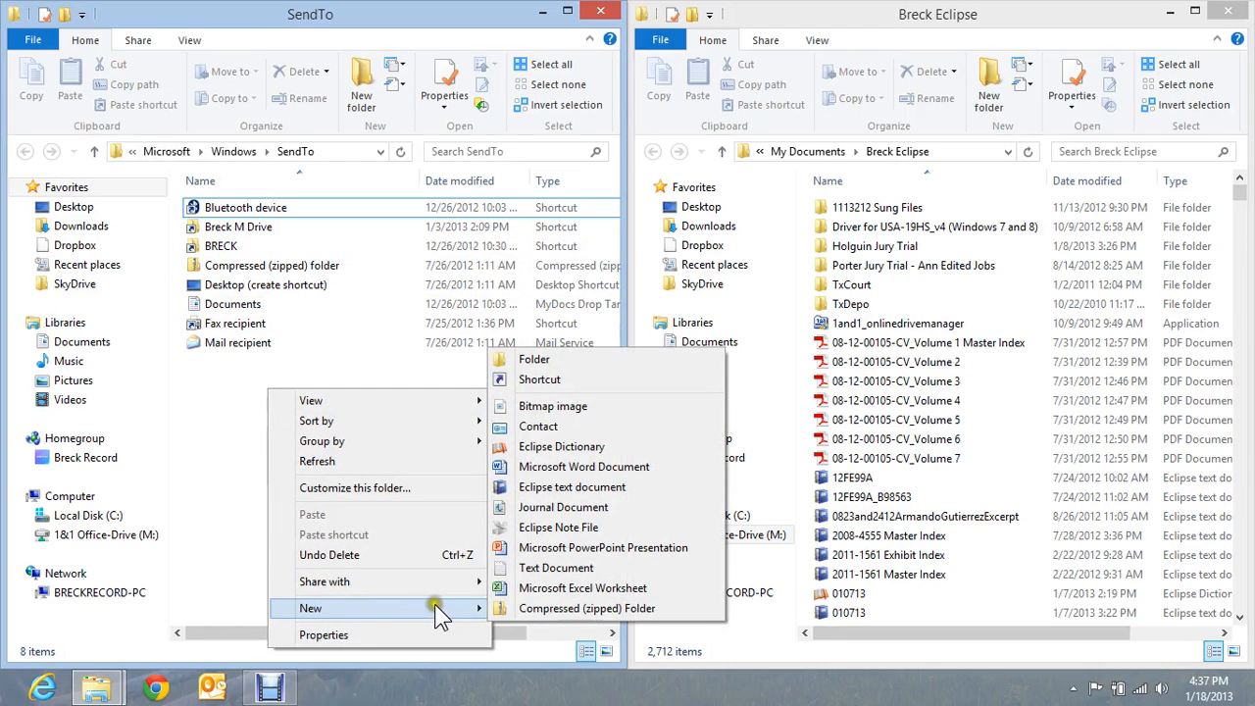
{"action": "left_click", "coordinate": [548, 383]}
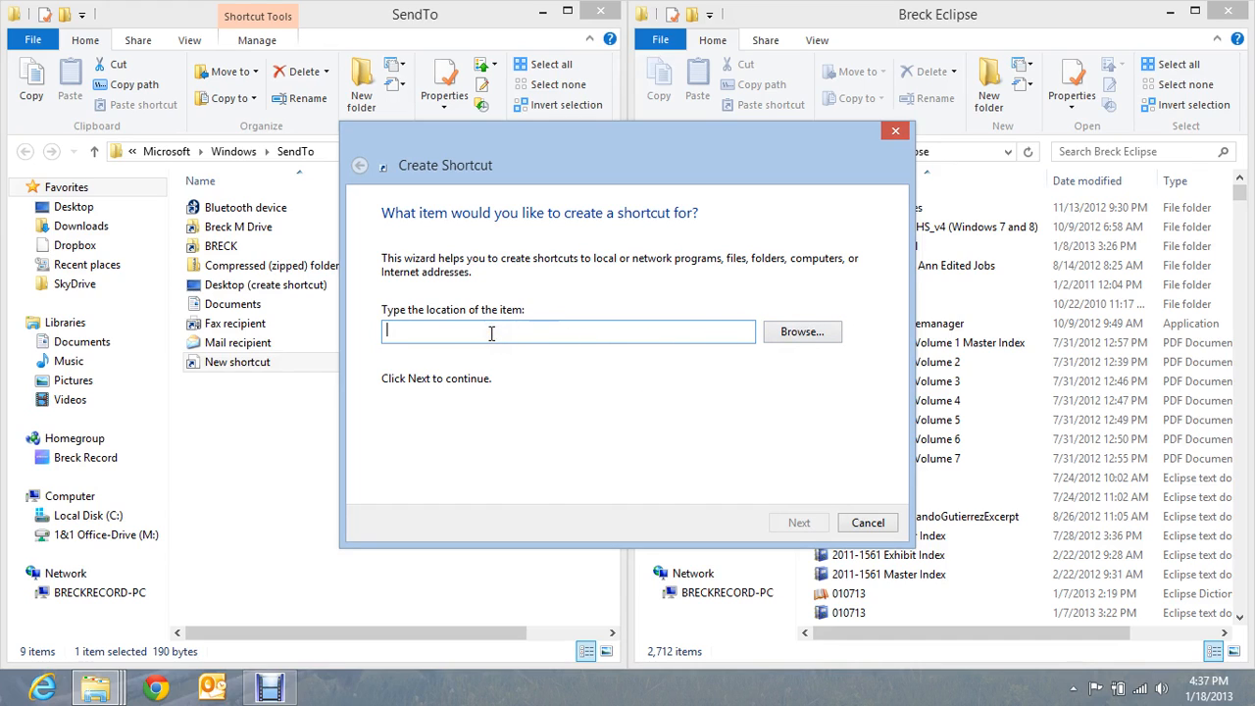
{"action": "left_click", "coordinate": [802, 334]}
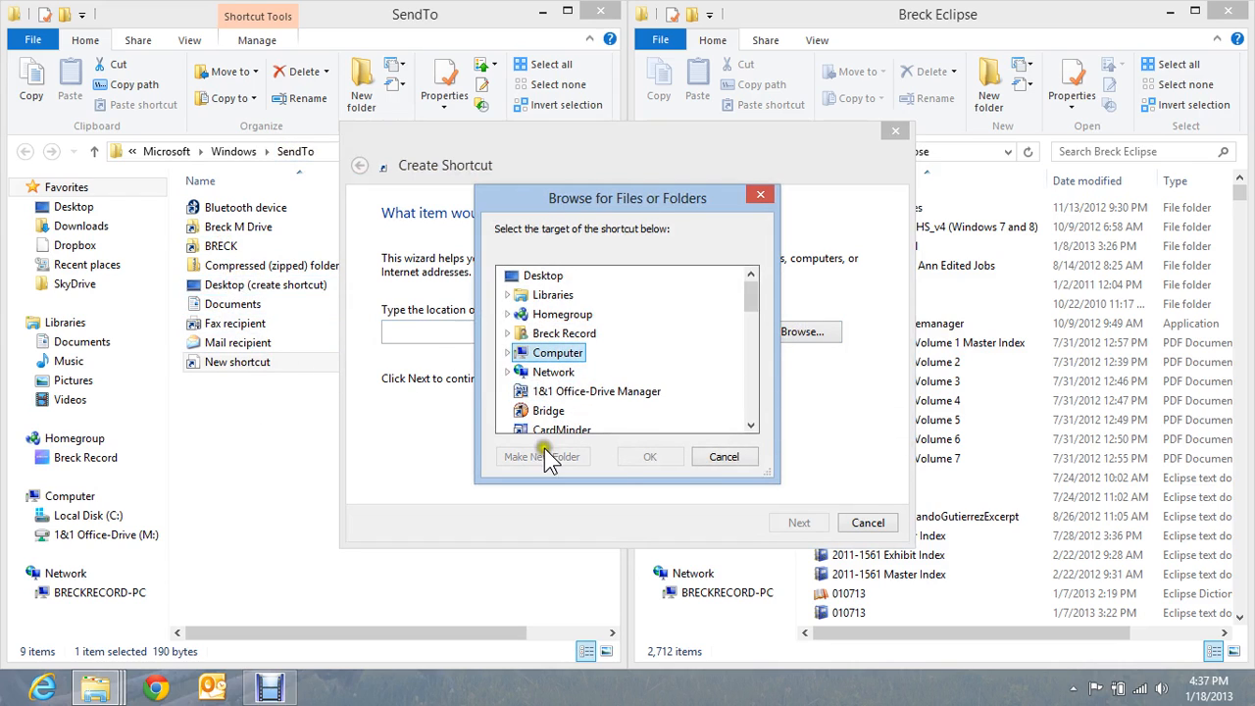
{"action": "left_click", "coordinate": [760, 194]}
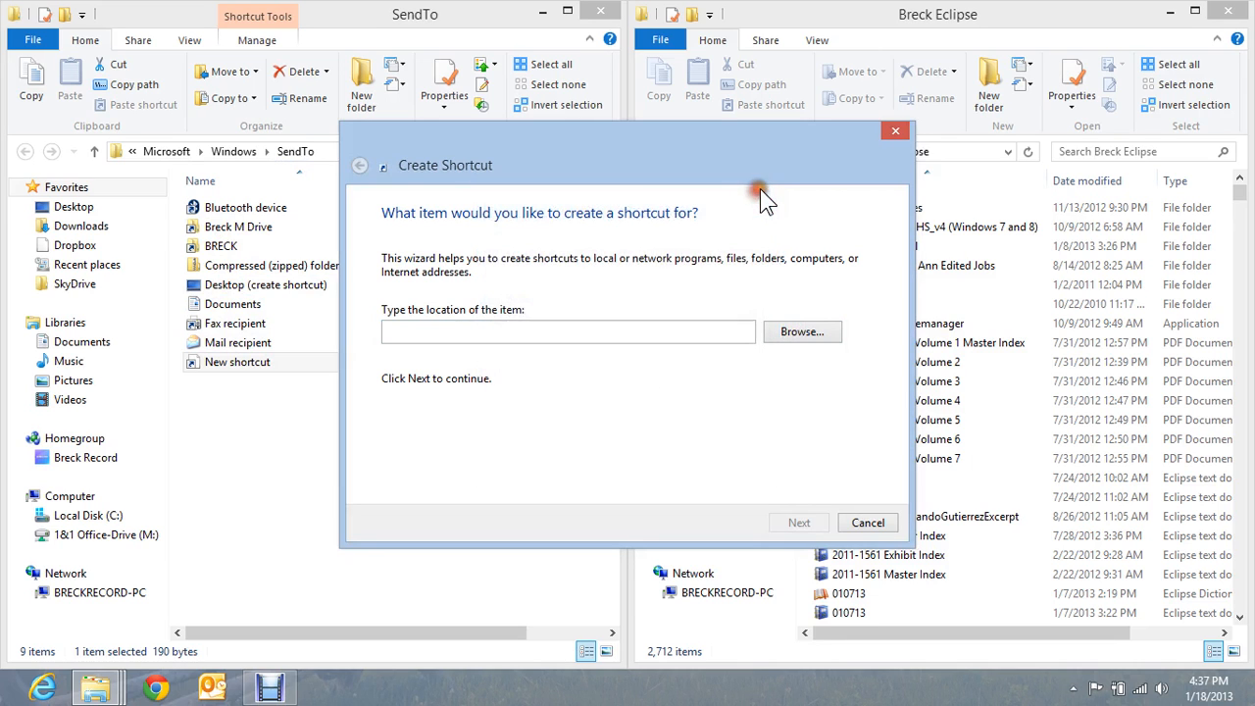
{"action": "left_click", "coordinate": [898, 134]}
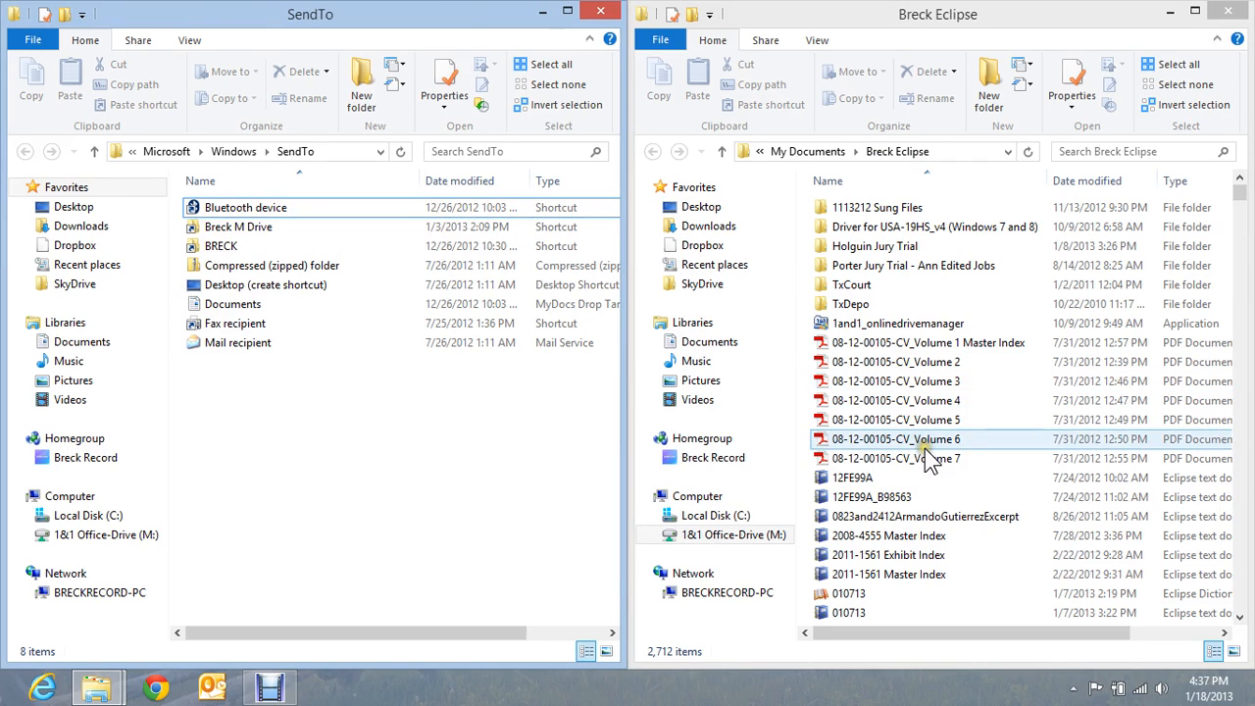
{"action": "left_click", "coordinate": [861, 404]}
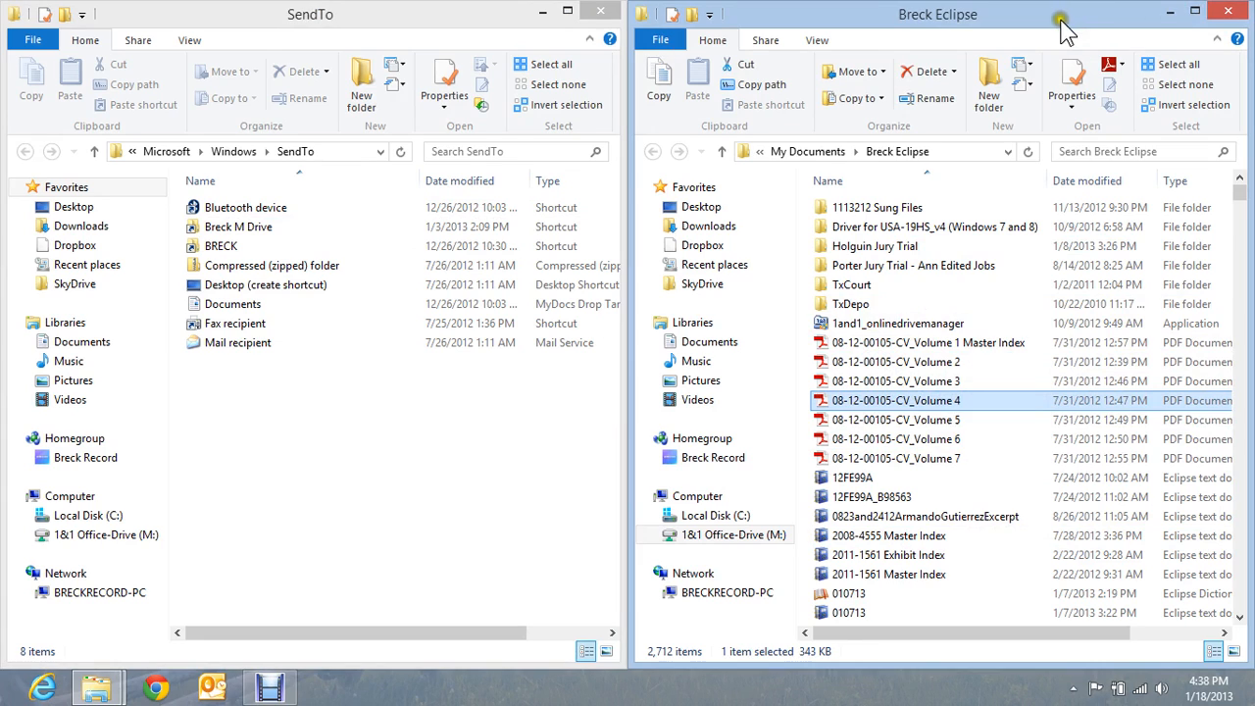
{"action": "right_click", "coordinate": [873, 412]}
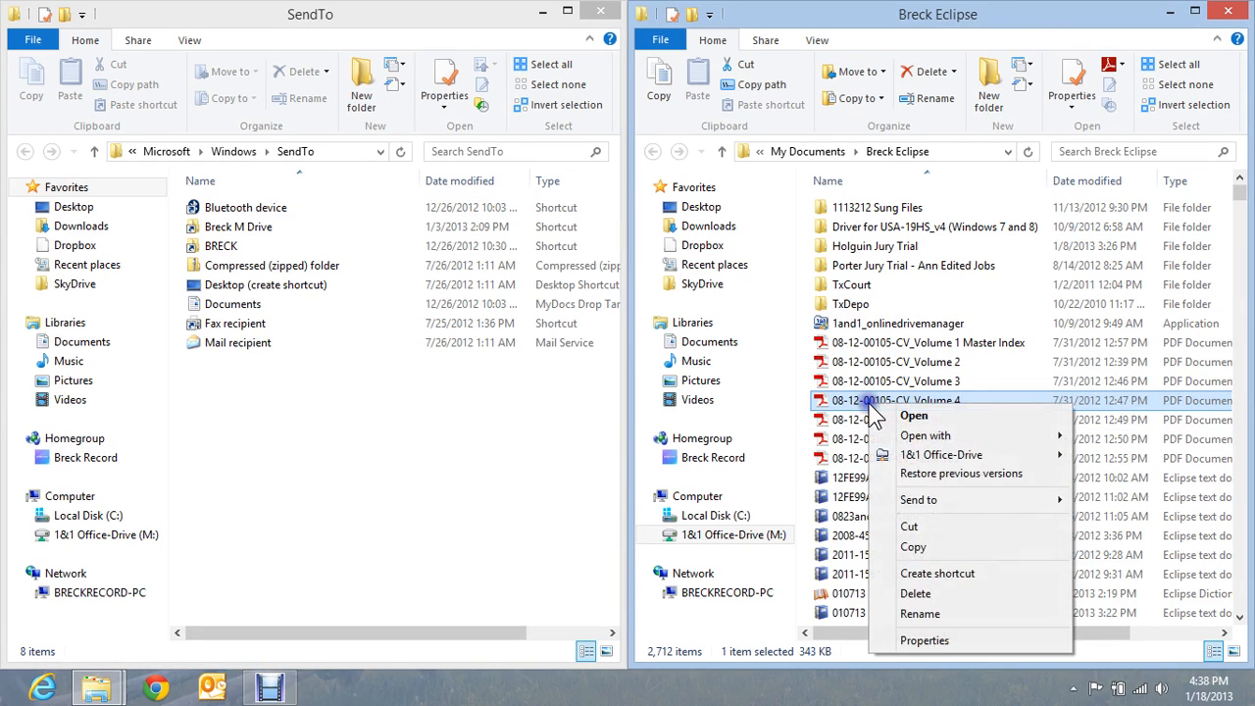
{"action": "left_click", "coordinate": [917, 546]}
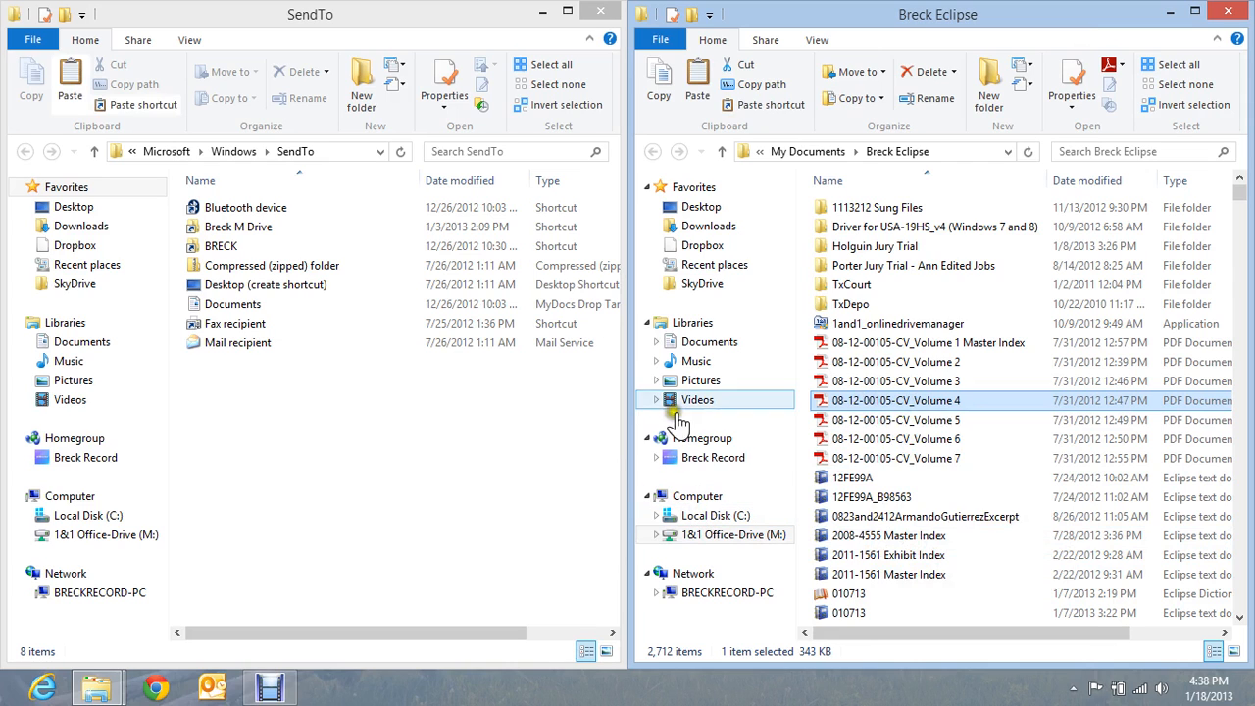
- In the second window, browse from Documents through Local Disk (C:) to Program Files (x86)
{"action": "left_click", "coordinate": [702, 343]}
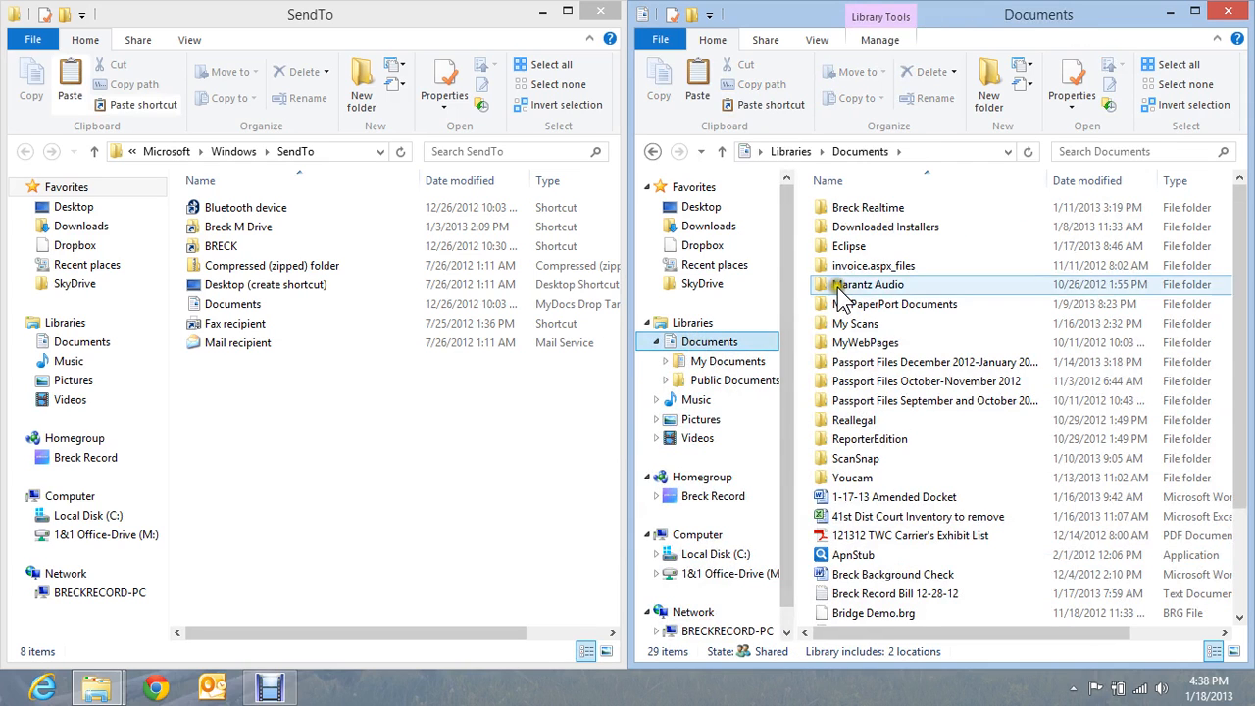
{"action": "left_click", "coordinate": [708, 555]}
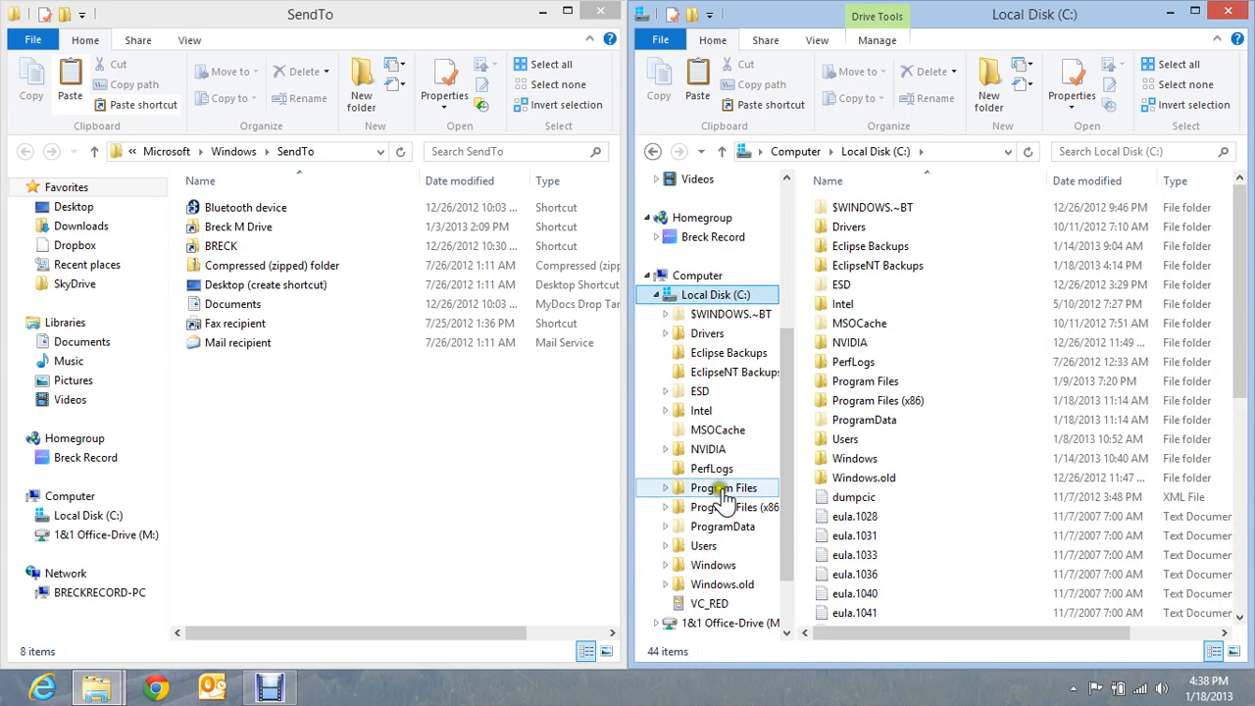
{"action": "left_click", "coordinate": [716, 508]}
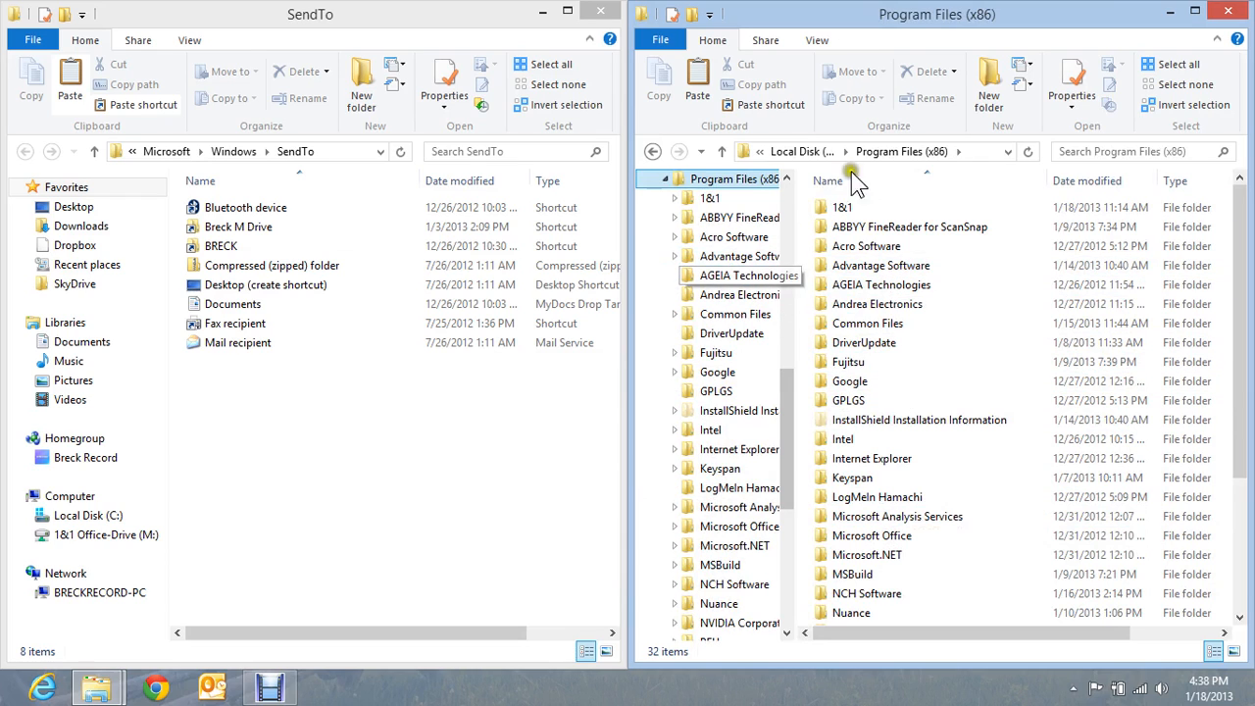
- Select a few SendTo entries and Program Files (x86) folders, then close the Program Files (x86) window
{"action": "left_click", "coordinate": [228, 246]}
{"action": "left_click", "coordinate": [229, 287]}
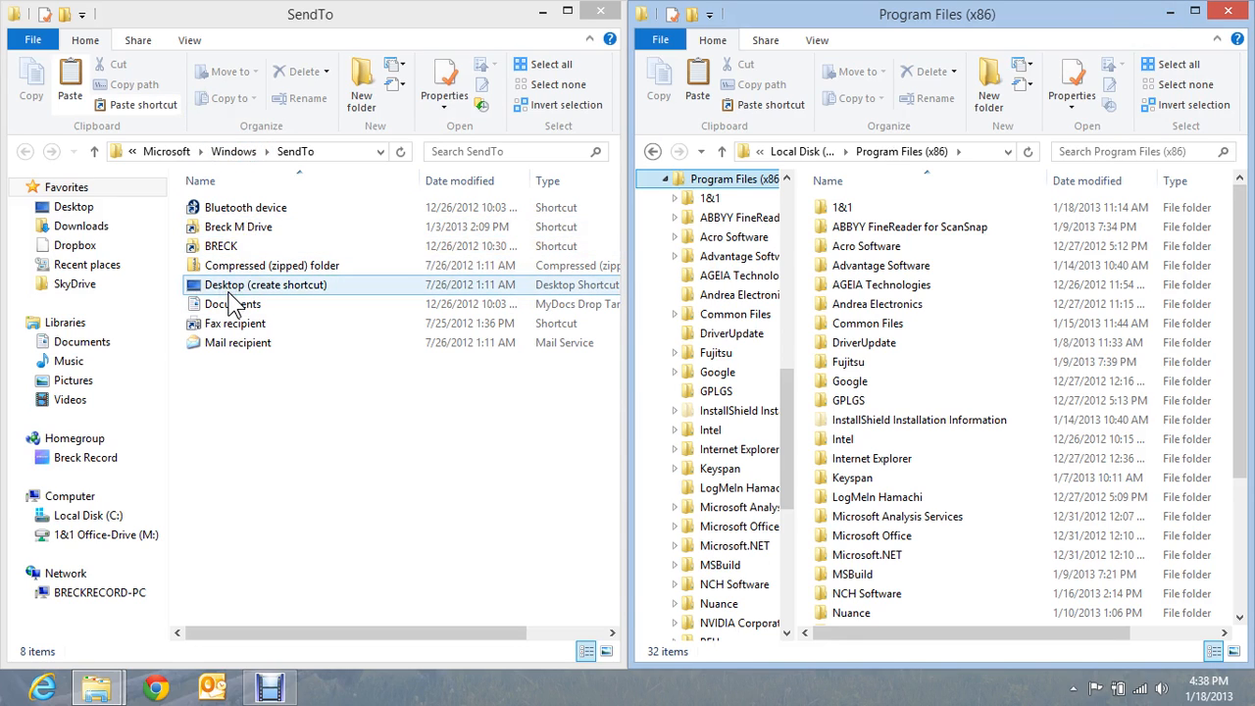
{"action": "left_click", "coordinate": [860, 274]}
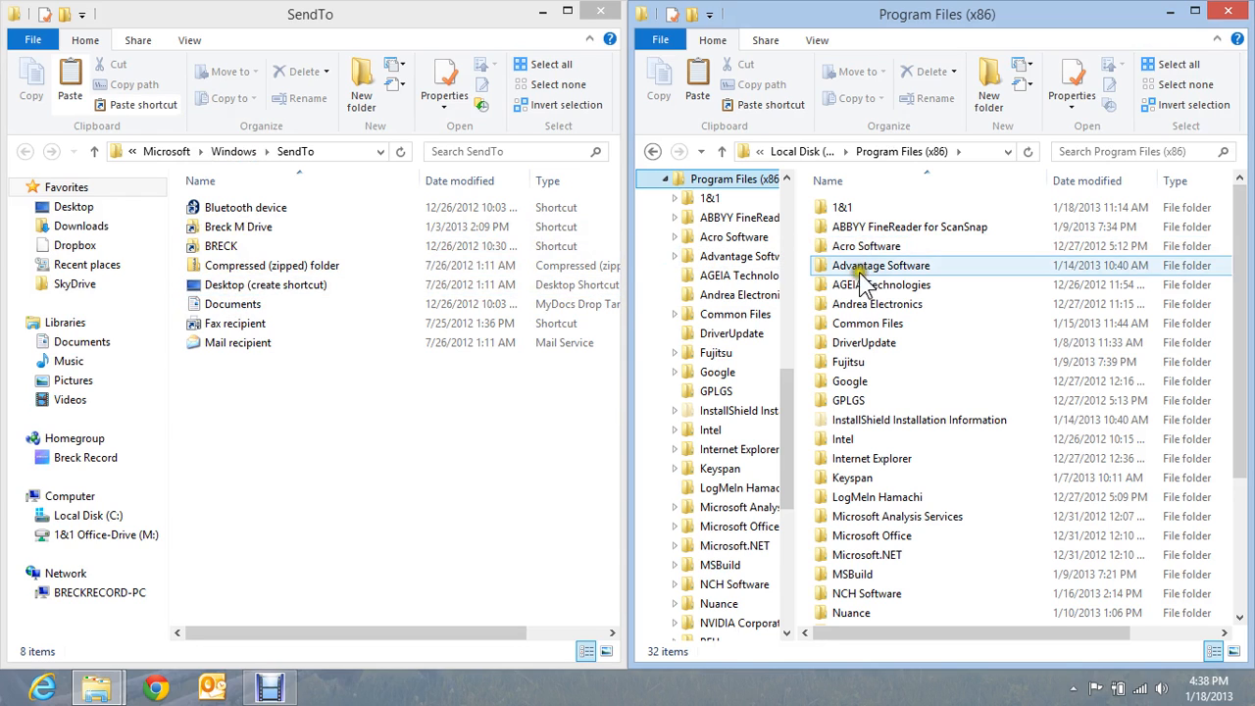
{"action": "left_click", "coordinate": [869, 306]}
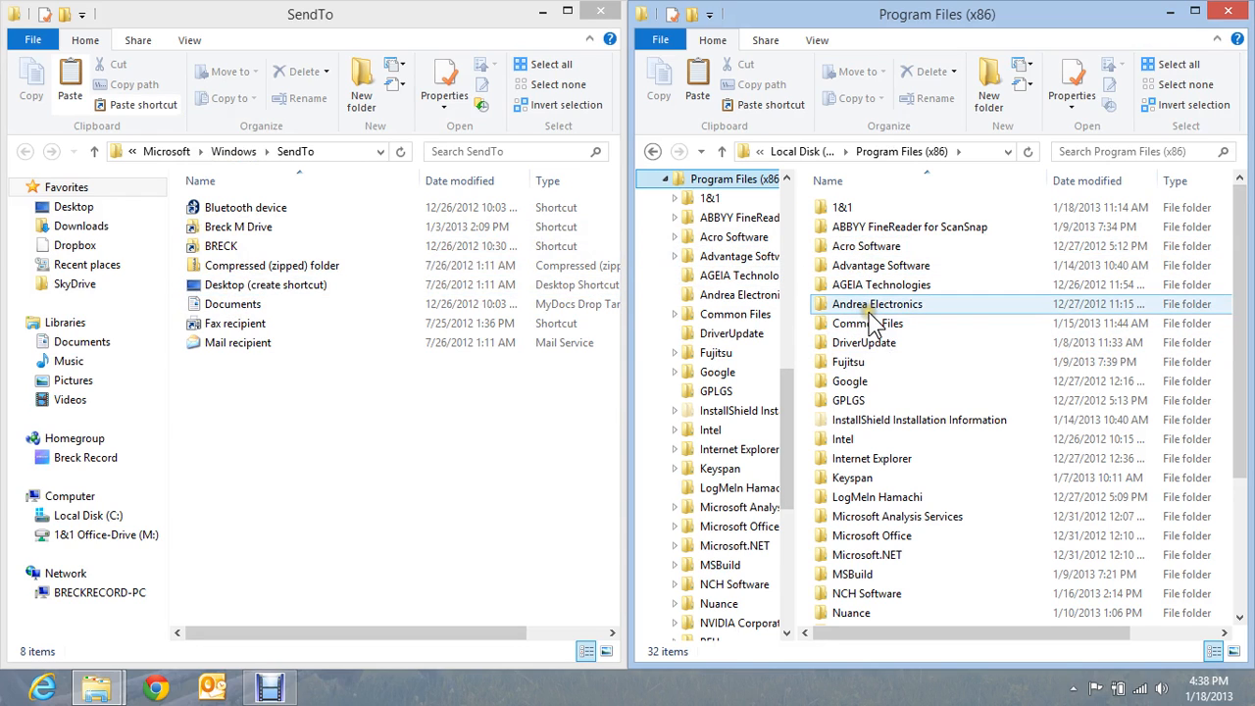
{"action": "left_click", "coordinate": [846, 363]}
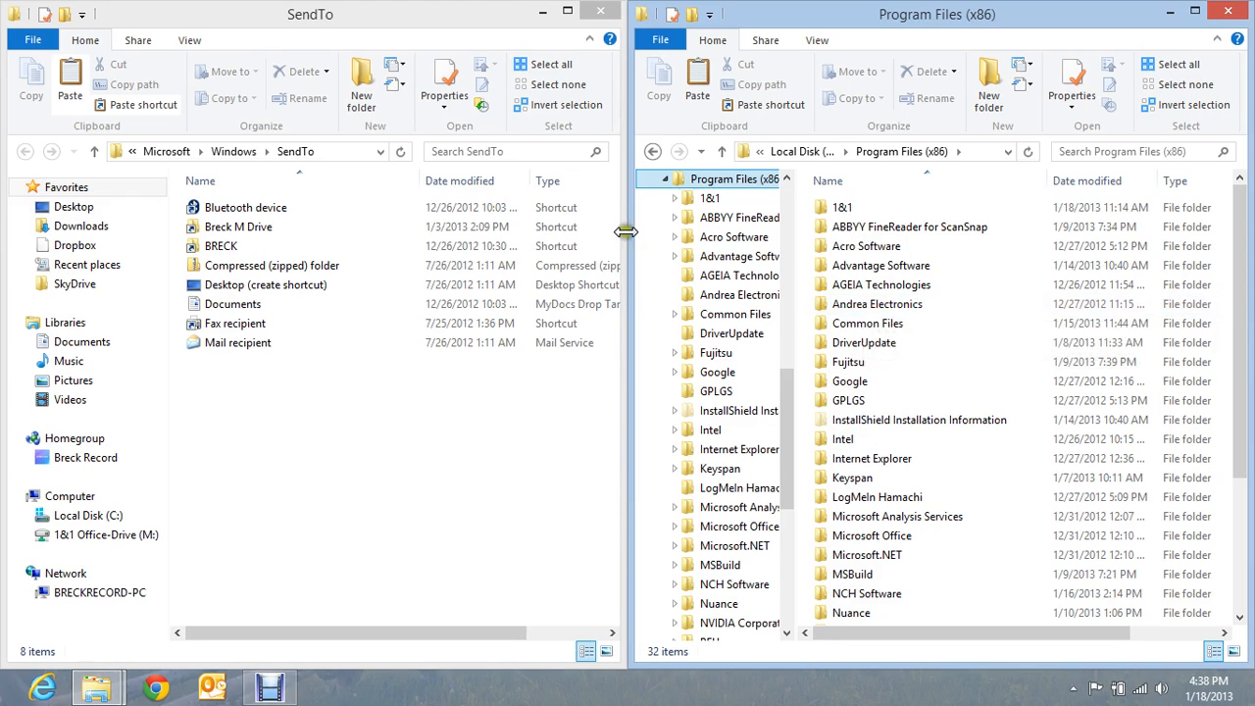
{"action": "left_click", "coordinate": [1234, 12]}
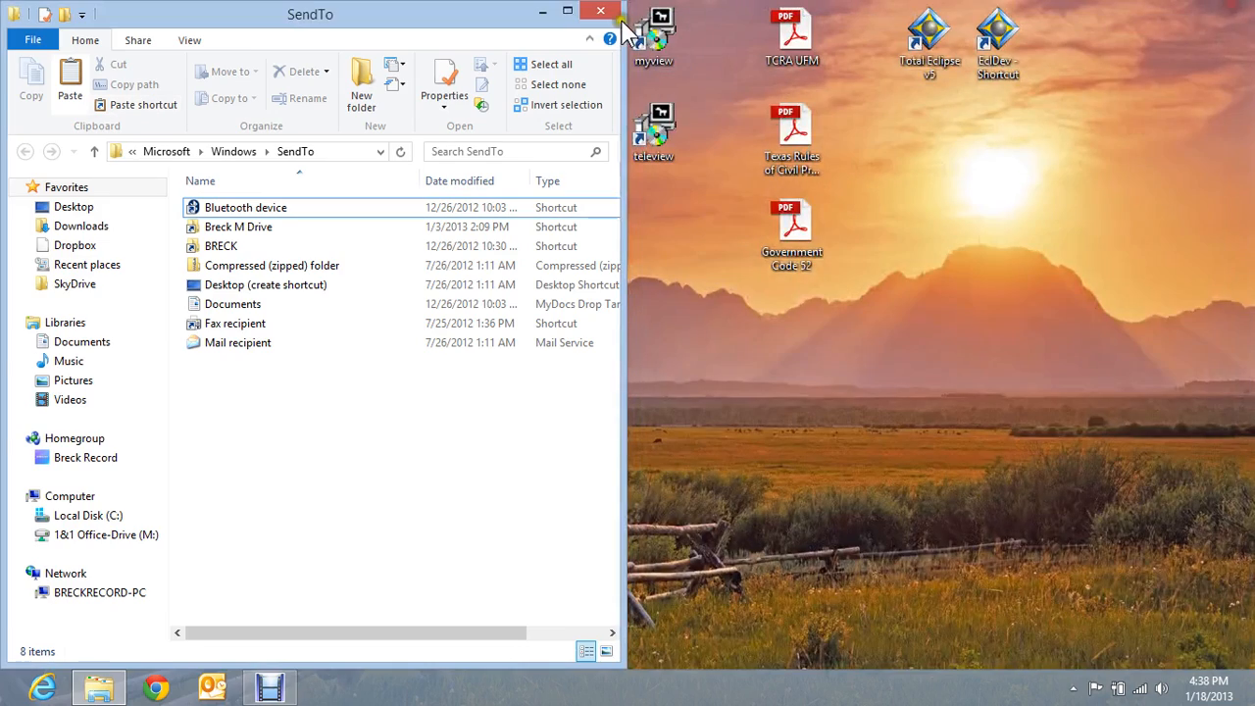
- Close SendTo, open the desktop Eclipse folder, and enlarge it to locate the 011813 files
{"action": "left_click", "coordinate": [600, 10]}
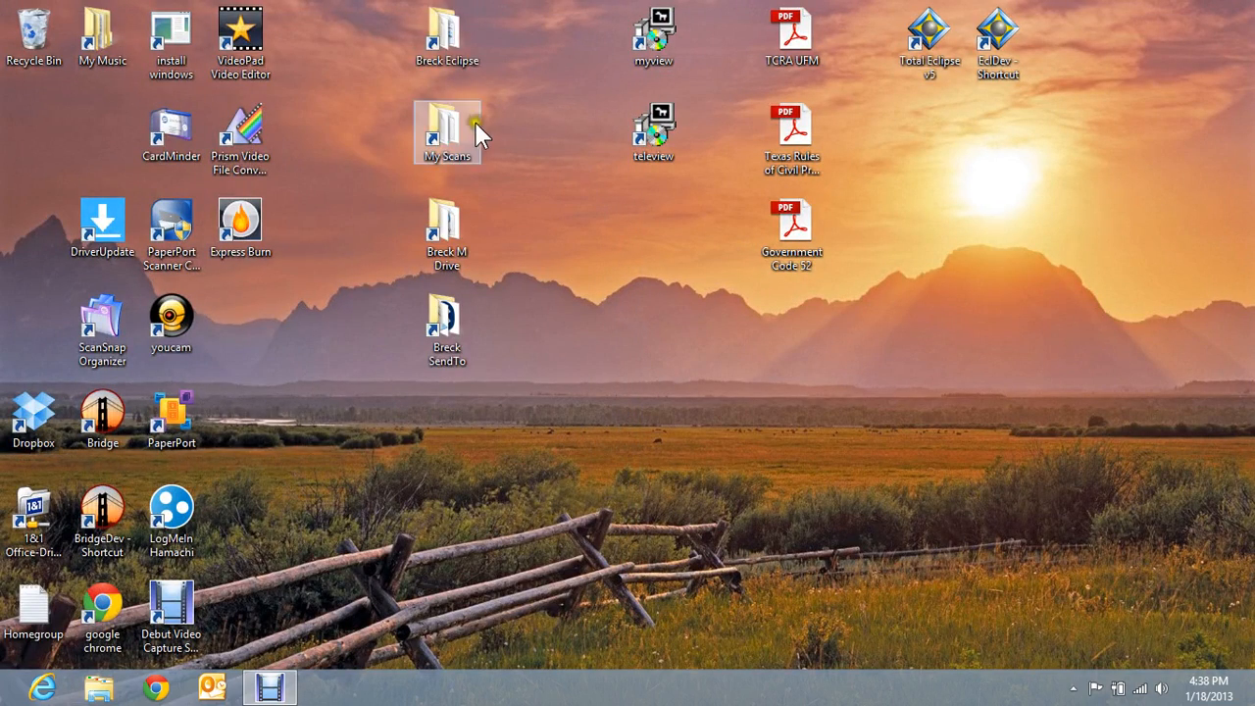
{"action": "double_click", "coordinate": [448, 30]}
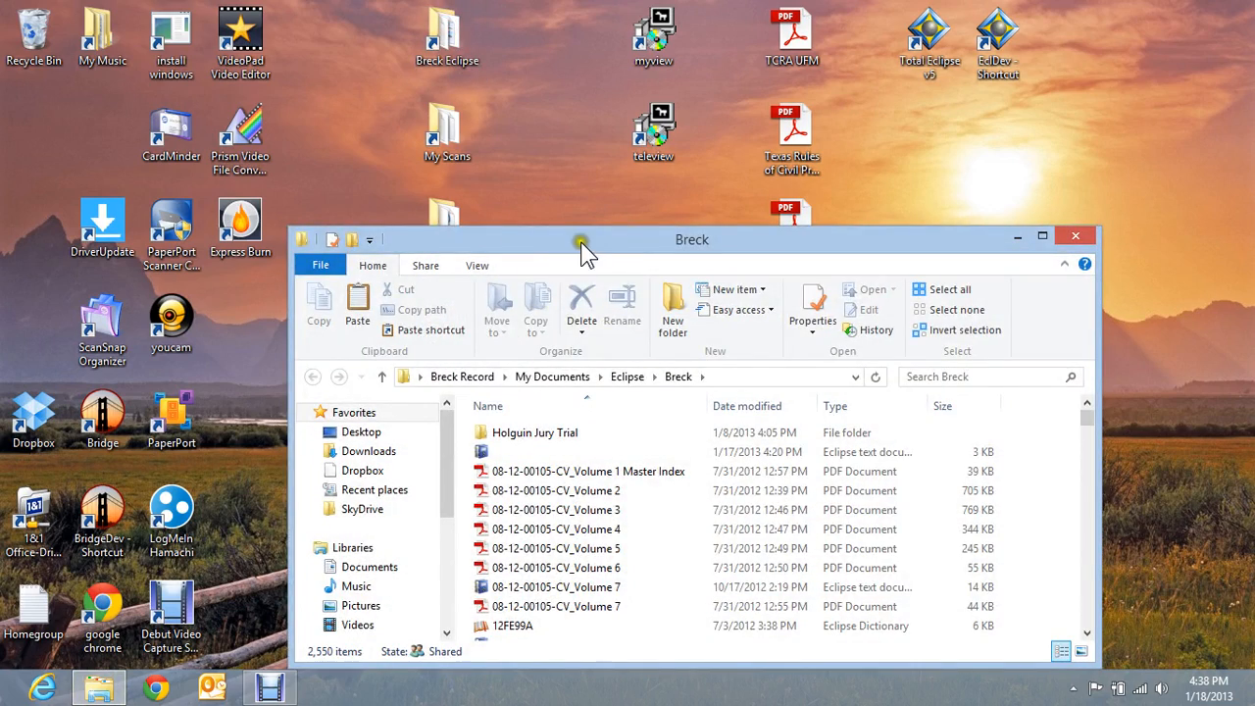
{"action": "left_click_drag", "start_coordinate": [575, 245], "coordinate": [558, 129]}
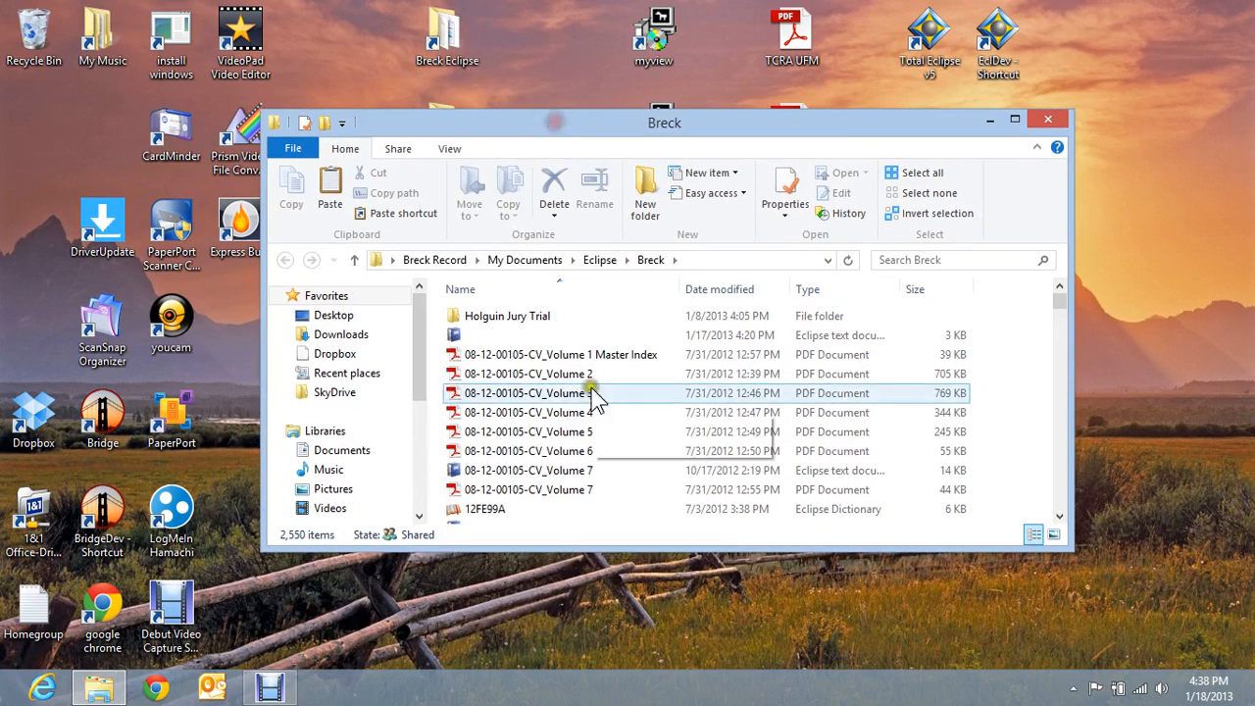
{"action": "left_click", "coordinate": [518, 392]}
{"action": "type", "text": "0118"}
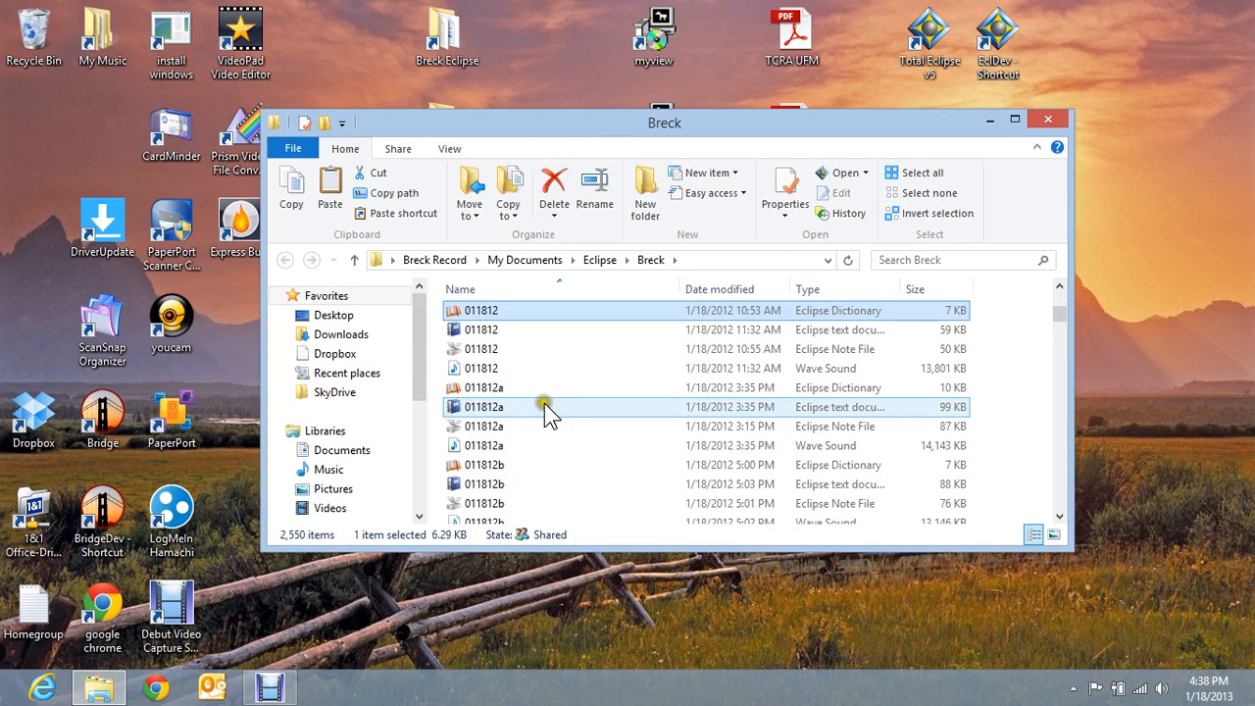
{"action": "left_click", "coordinate": [490, 445]}
{"action": "scroll", "coordinate": [495, 442], "scroll_direction": "down", "scroll_amount": 1}
{"action": "scroll", "coordinate": [503, 438], "scroll_direction": "down", "scroll_amount": 1}
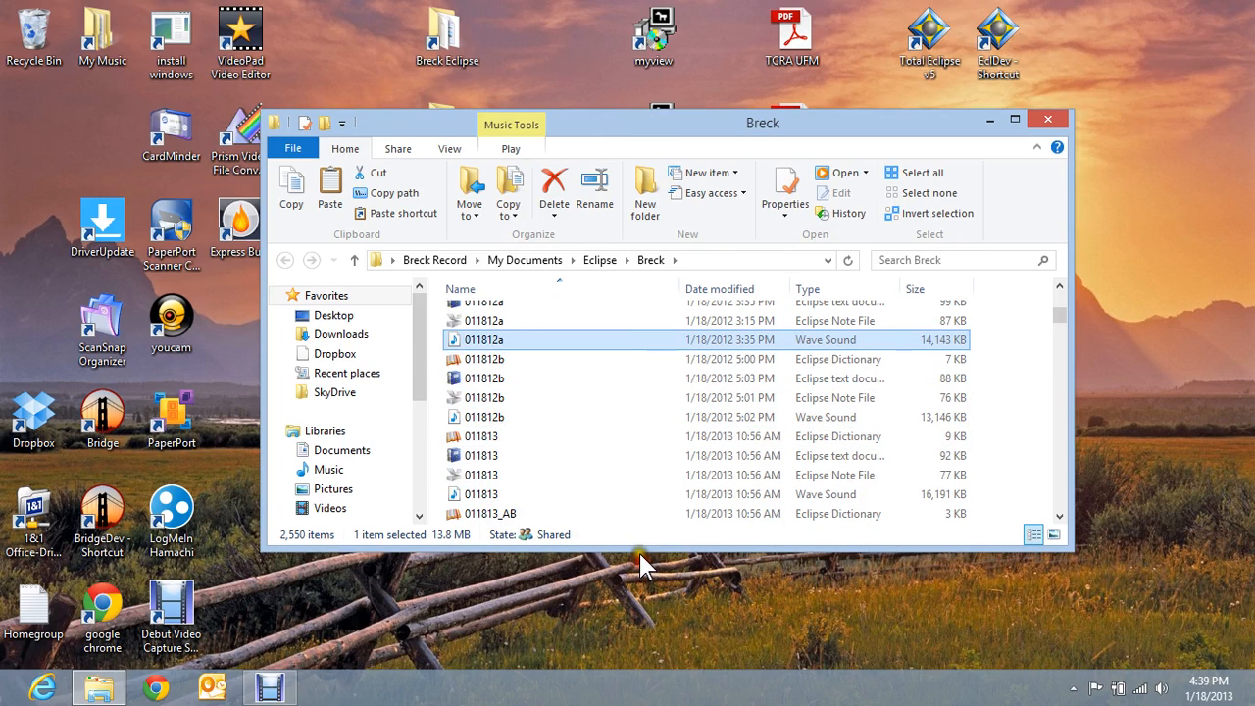
{"action": "left_click_drag", "start_coordinate": [640, 552], "coordinate": [636, 648]}
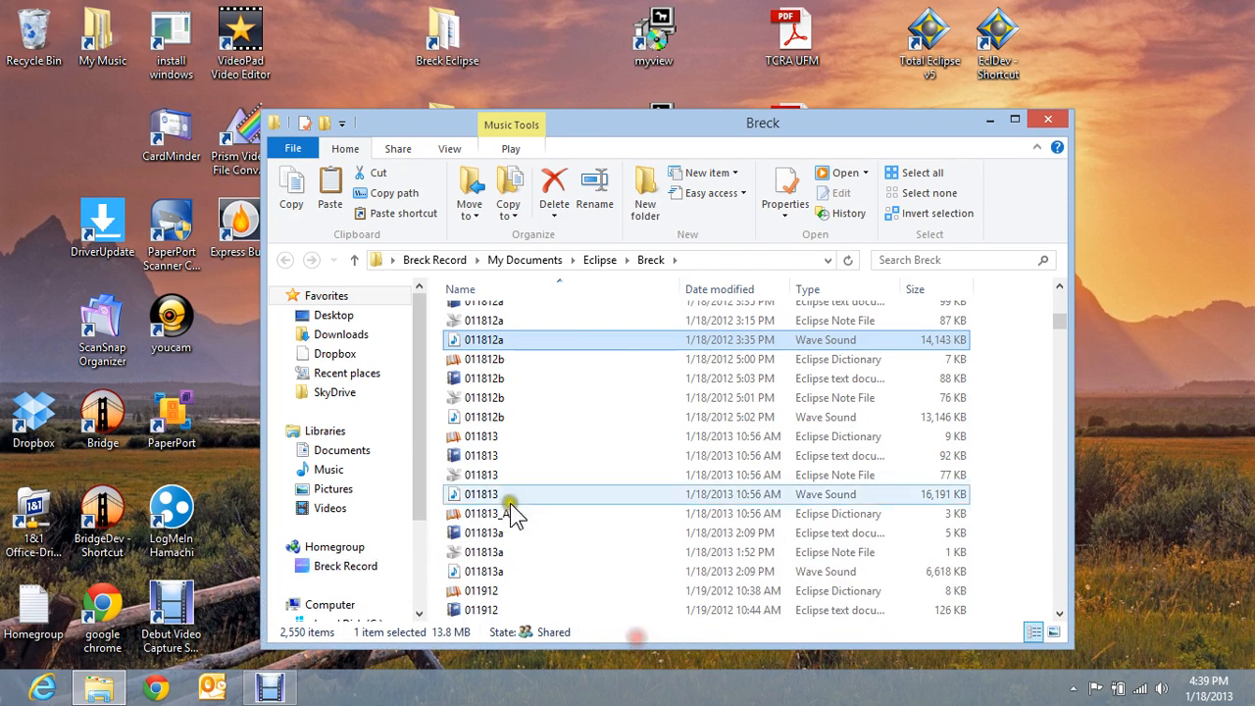
- Send the 011813 dictionary file to the M drive shortcut, replacing the existing 011813.dix
{"action": "right_click", "coordinate": [477, 437]}
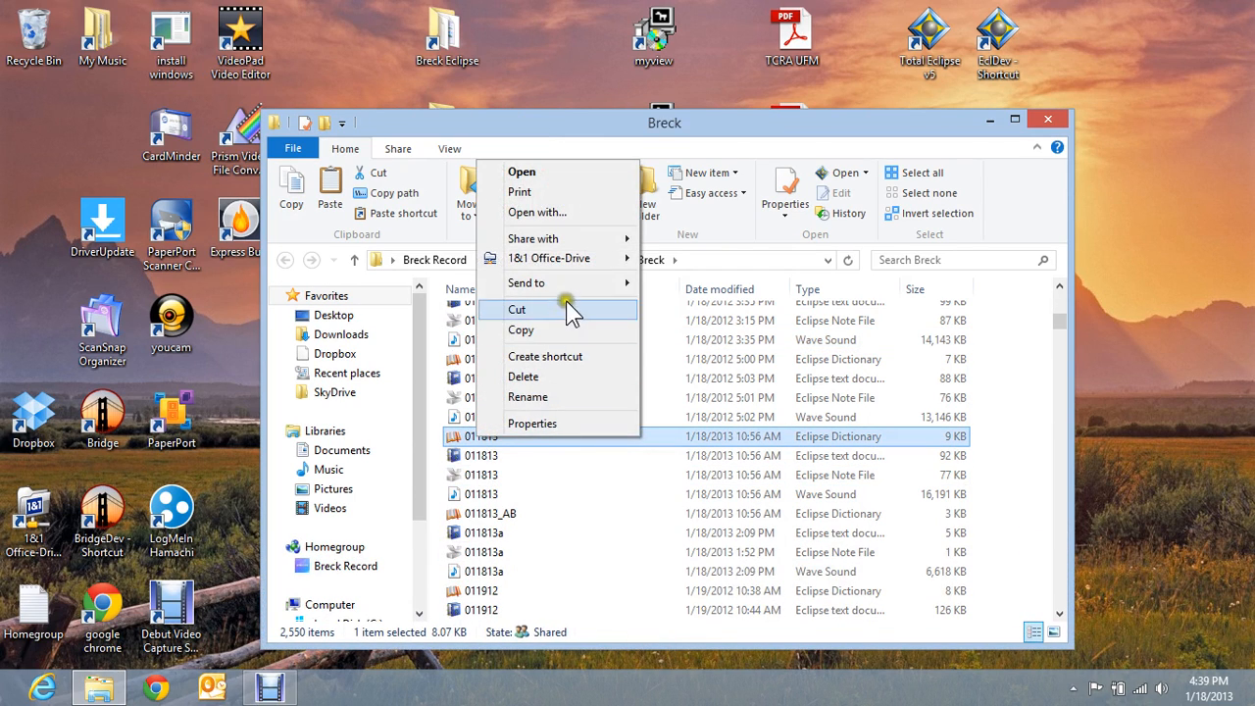
{"action": "mouse_move", "coordinate": [584, 278]}
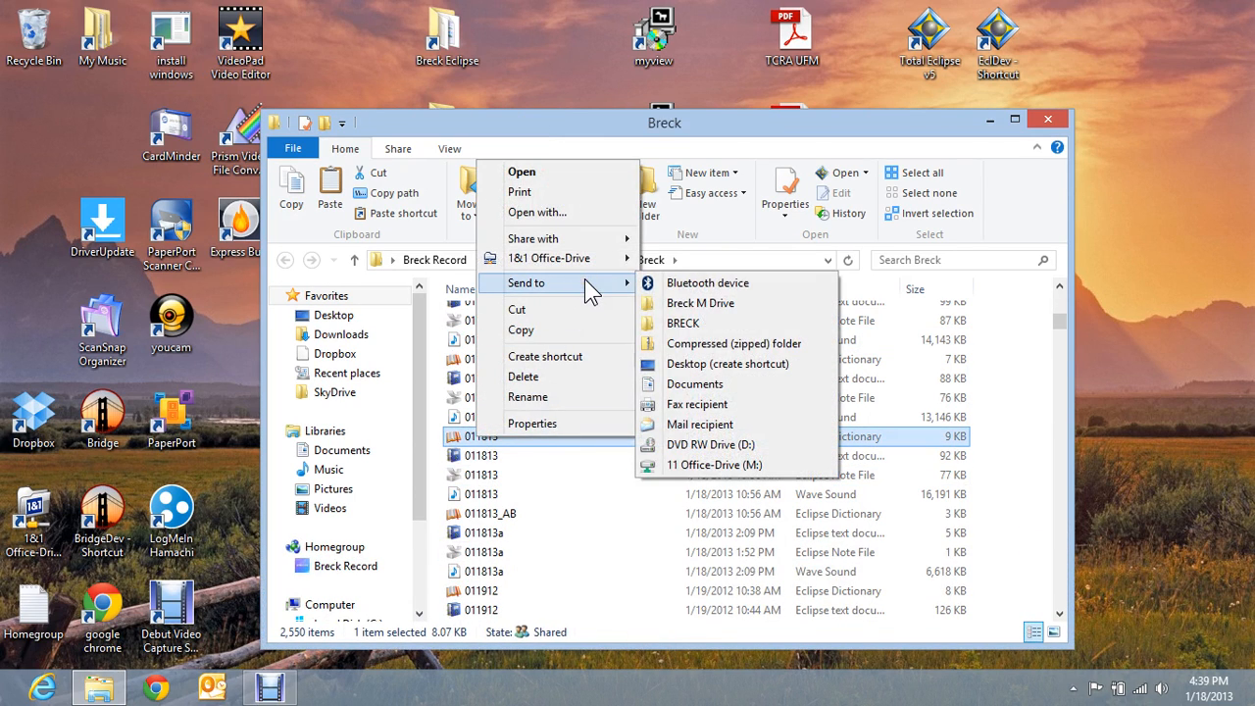
{"action": "left_click", "coordinate": [697, 305]}
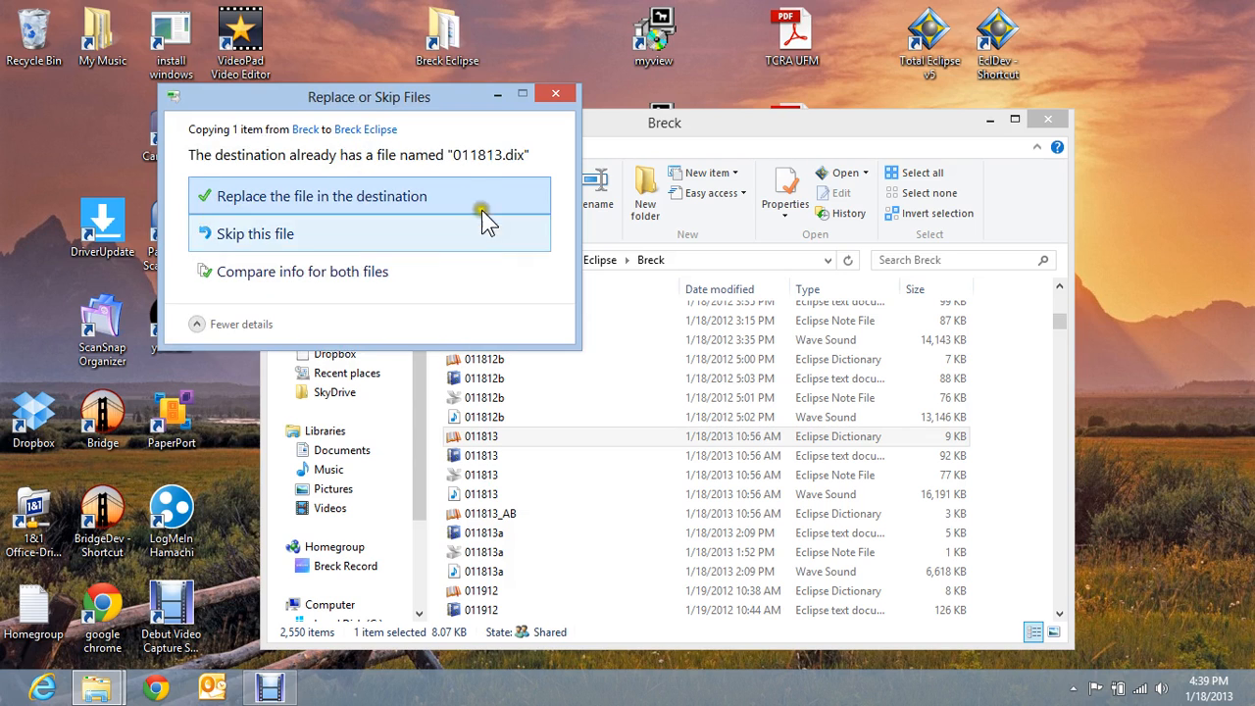
{"action": "left_click", "coordinate": [313, 201]}
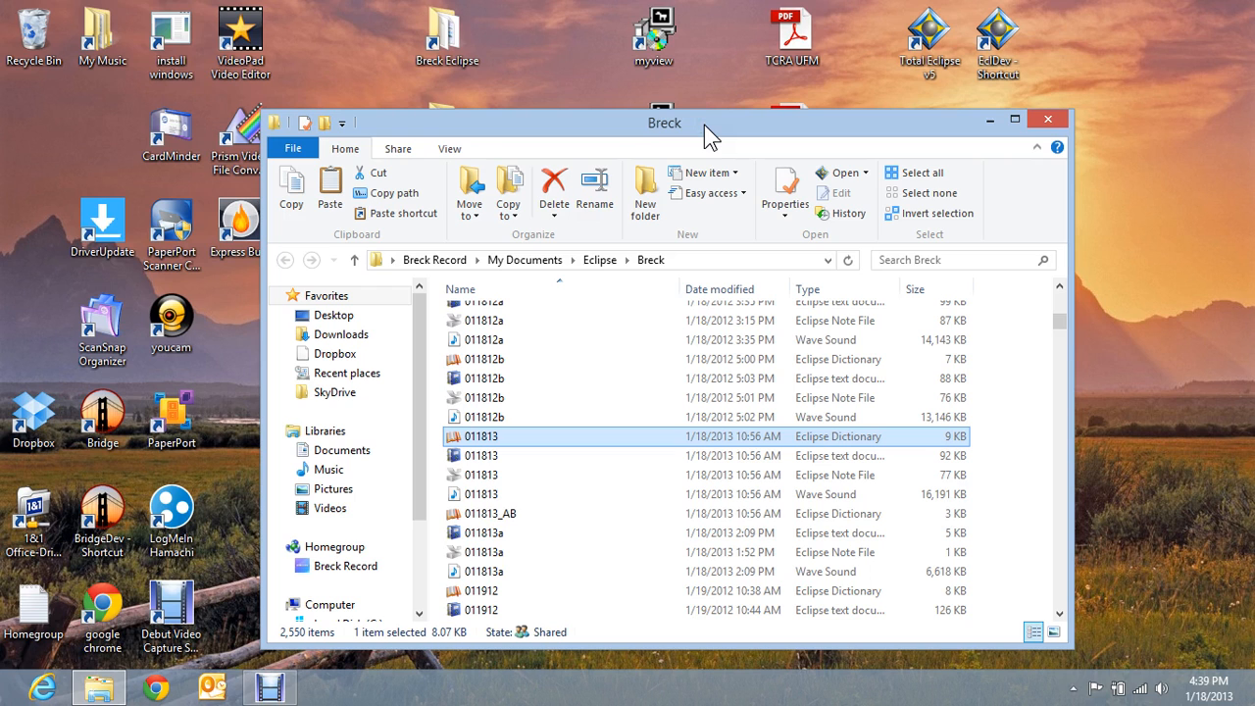
- Close the local Eclipse window, open the M drive shortcut, and view Send to for Volume 3 without sending
{"action": "left_click", "coordinate": [1046, 117]}
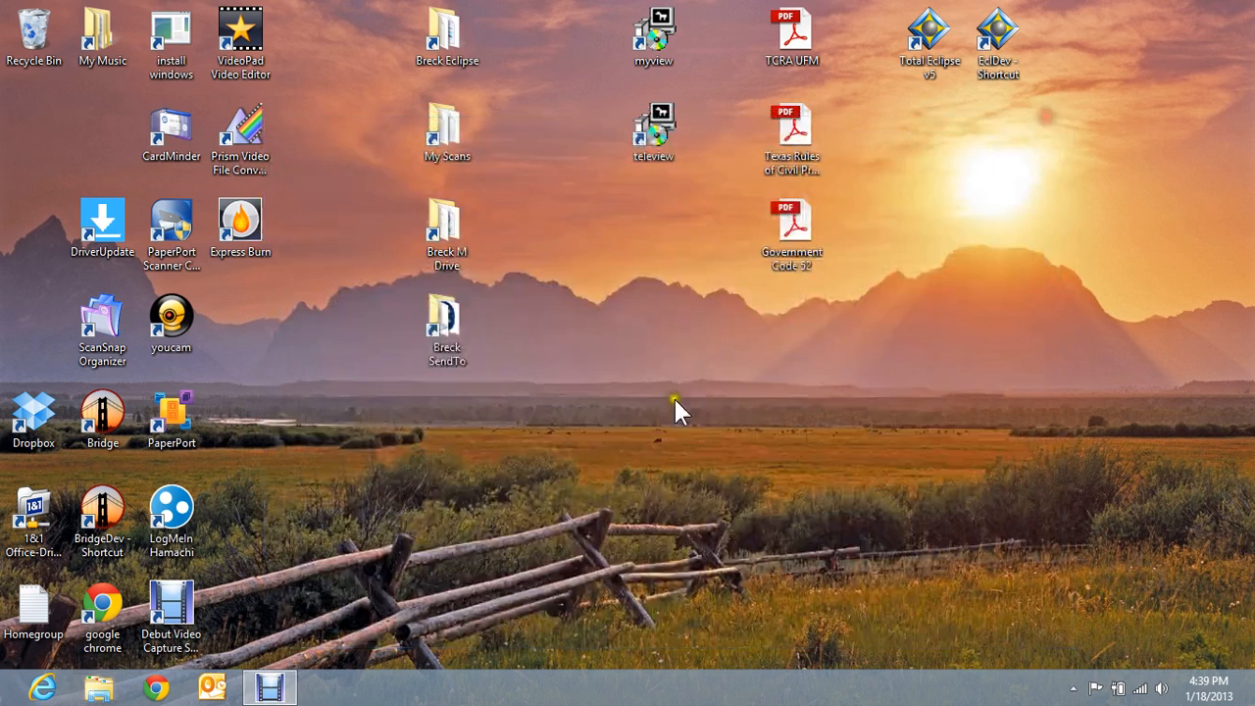
{"action": "double_click", "coordinate": [446, 231]}
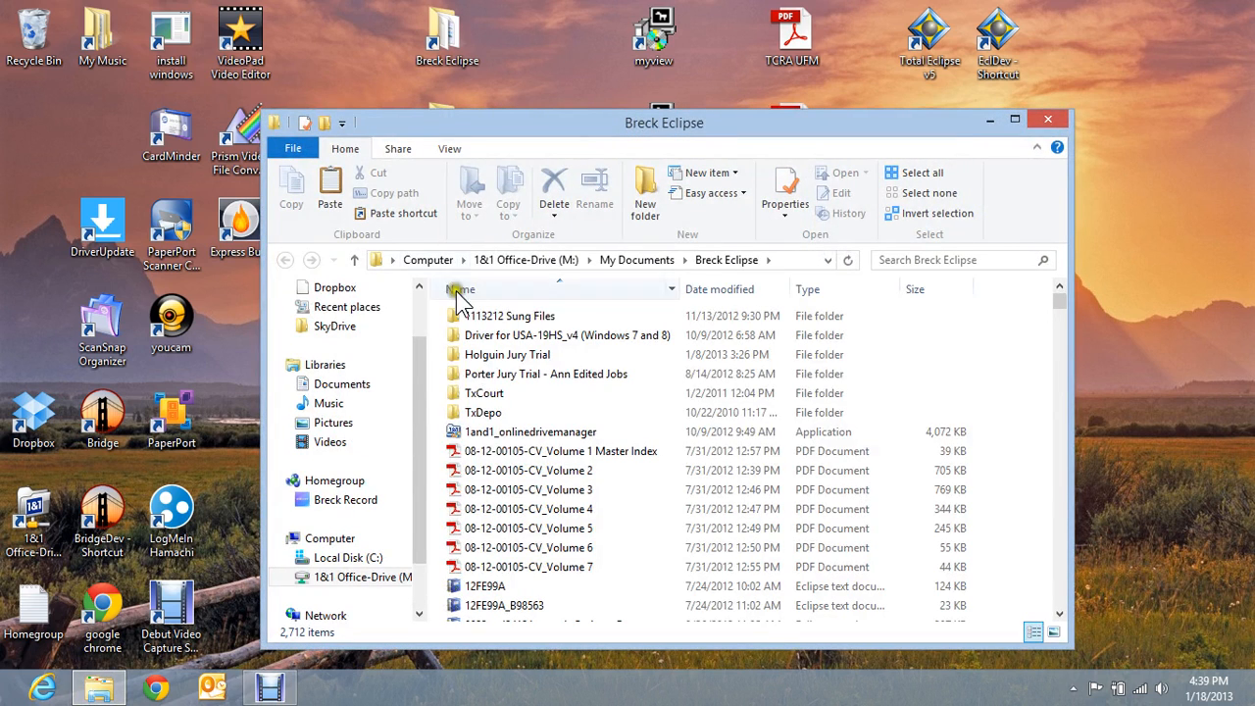
{"action": "left_click", "coordinate": [517, 495]}
{"action": "right_click", "coordinate": [514, 491]}
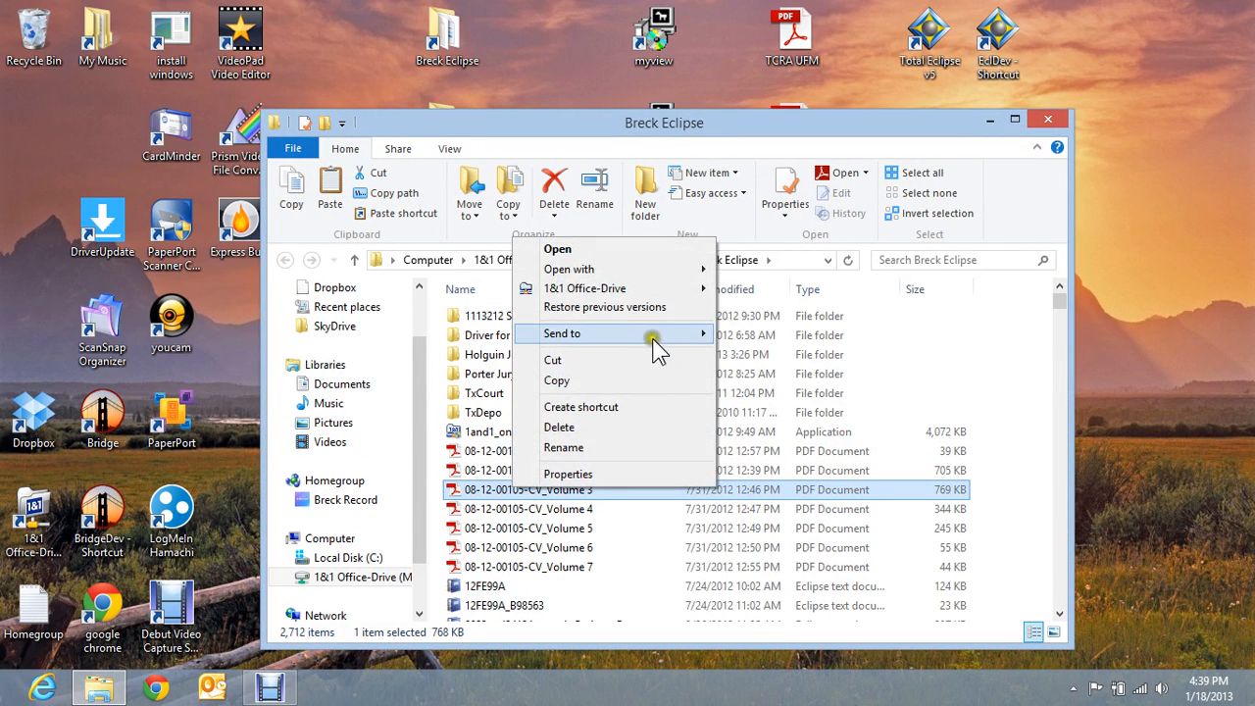
{"action": "mouse_move", "coordinate": [657, 338]}
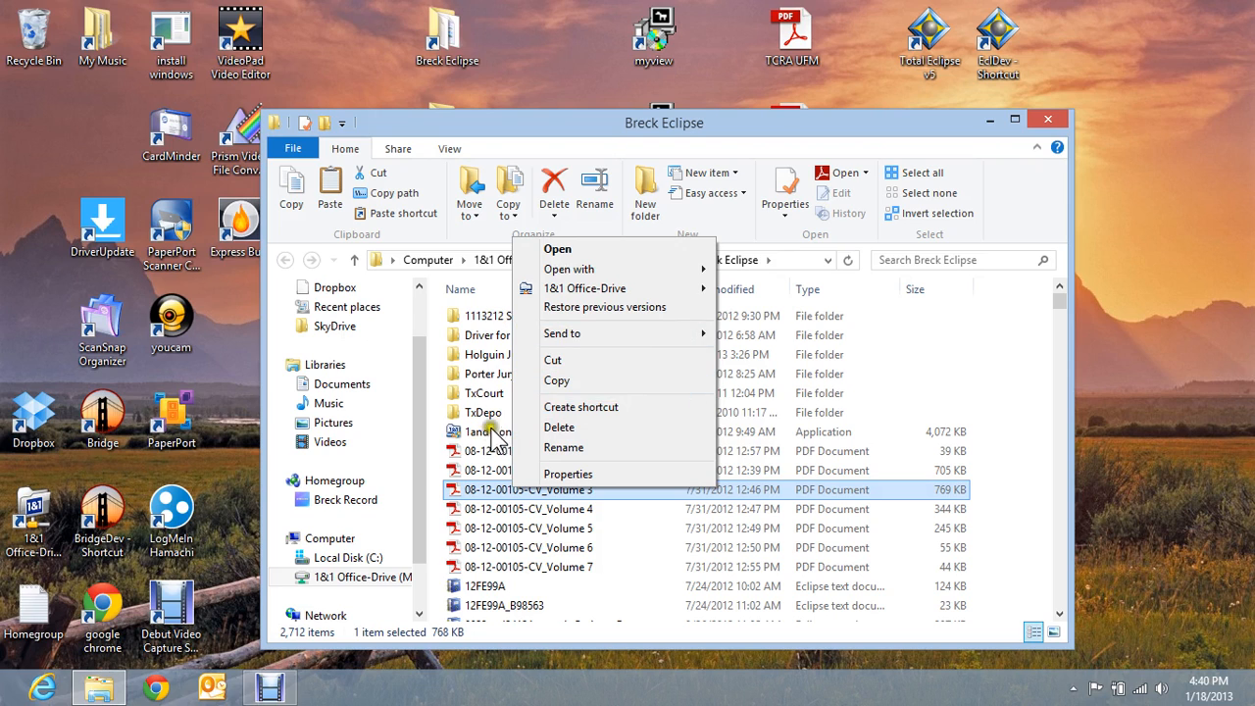
{"action": "left_click", "coordinate": [417, 443]}
- Reselect the Volume 3 PDF and close the M drive Eclipse folder window
{"action": "left_click_drag", "start_coordinate": [416, 439], "coordinate": [427, 488]}
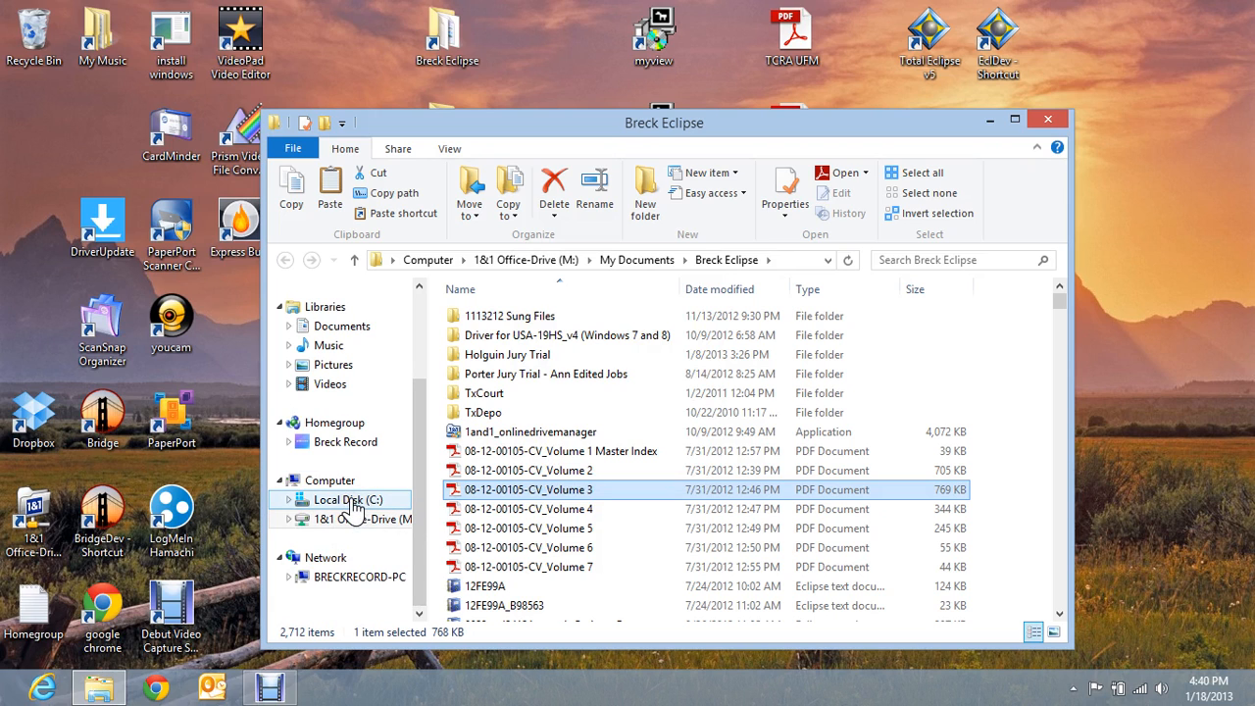
{"action": "left_click", "coordinate": [538, 495]}
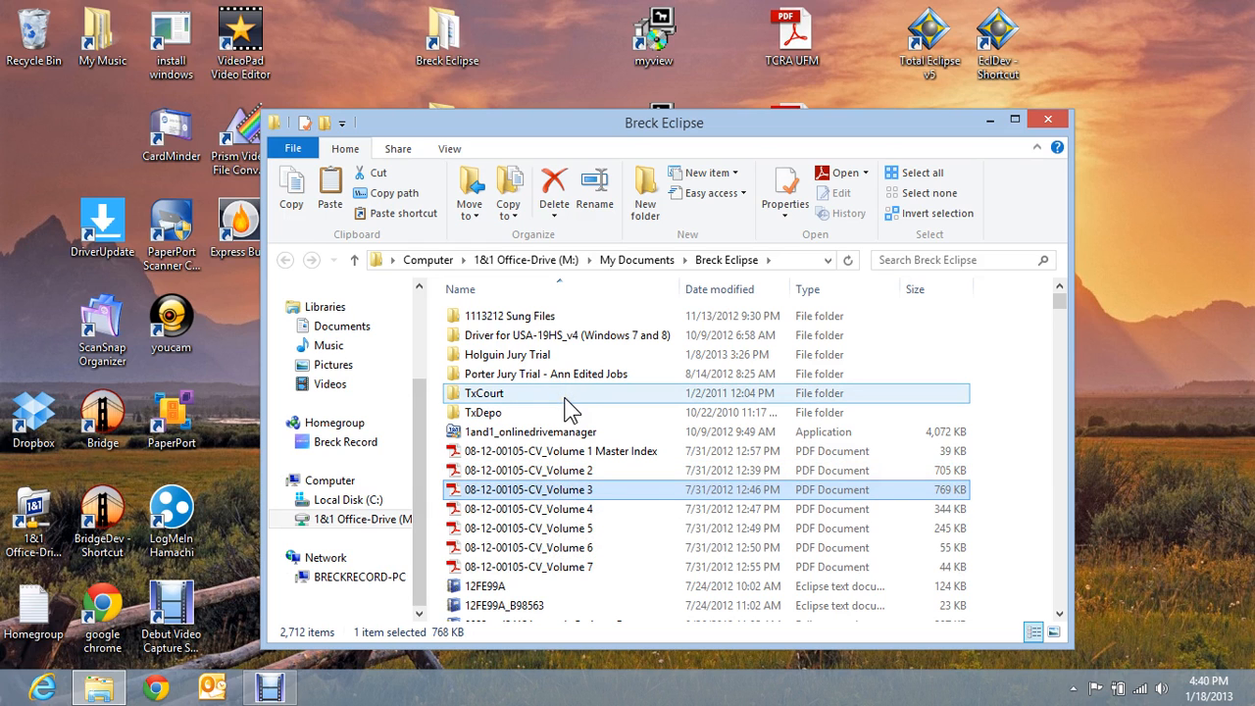
{"action": "left_click", "coordinate": [993, 120]}
{"action": "left_click", "coordinate": [1046, 119]}
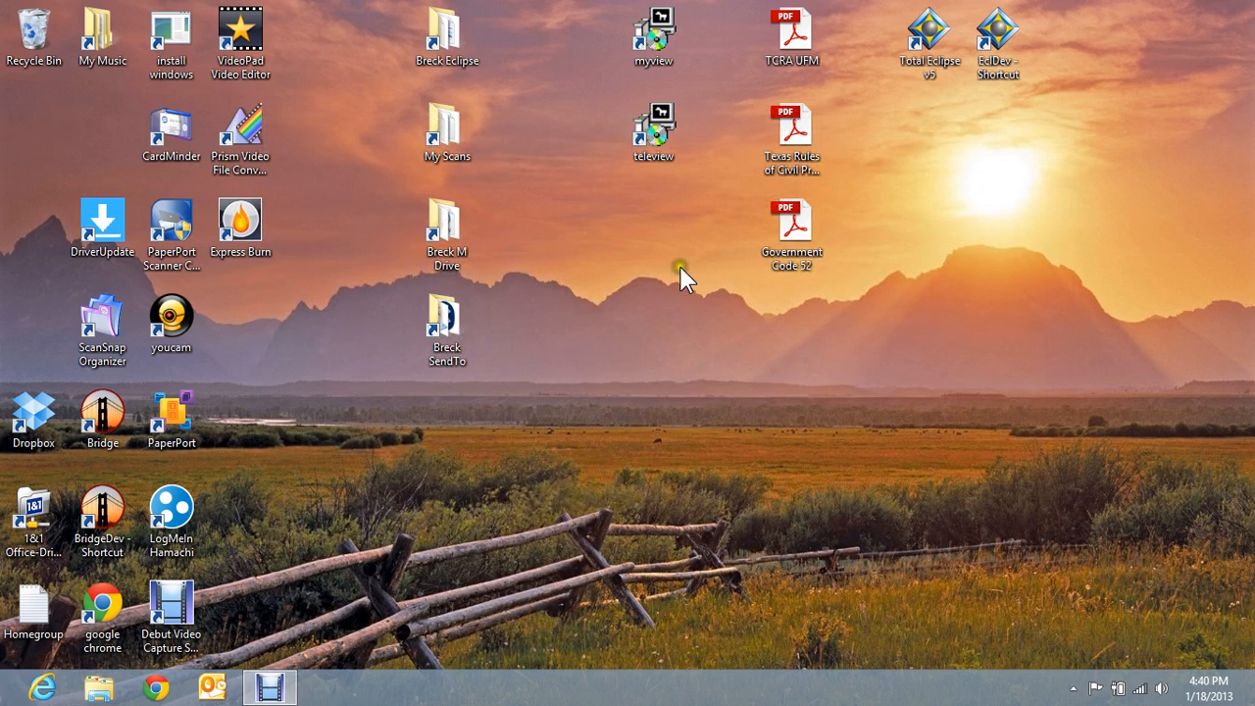